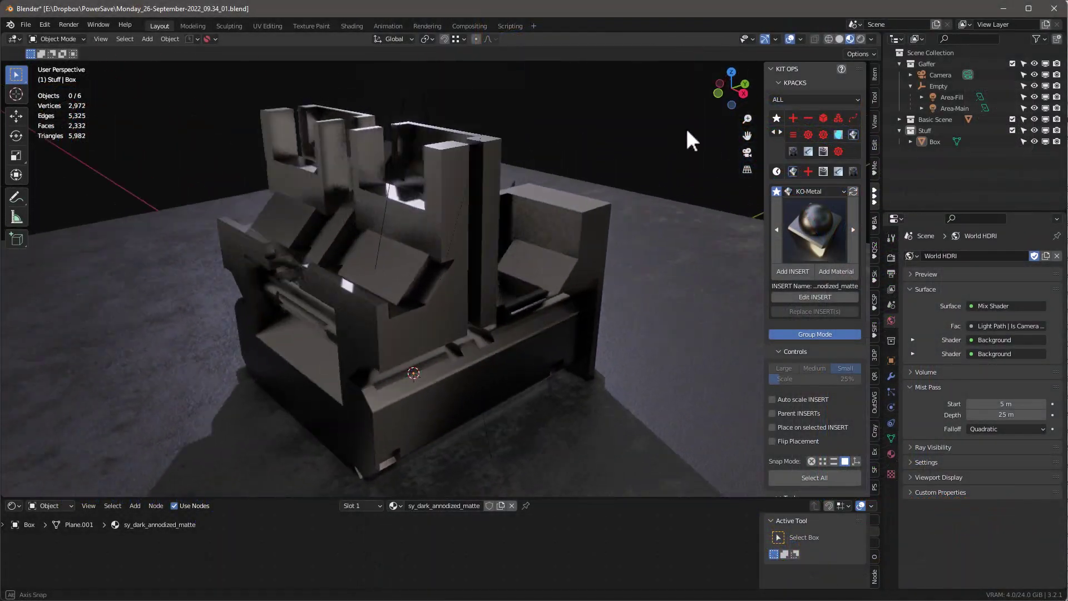
Step: Orbit slightly around the stepped box model, then open the Edit menu
{"action": "middle_click_drag", "start_coordinate": [687, 131], "coordinate": [690, 131]}
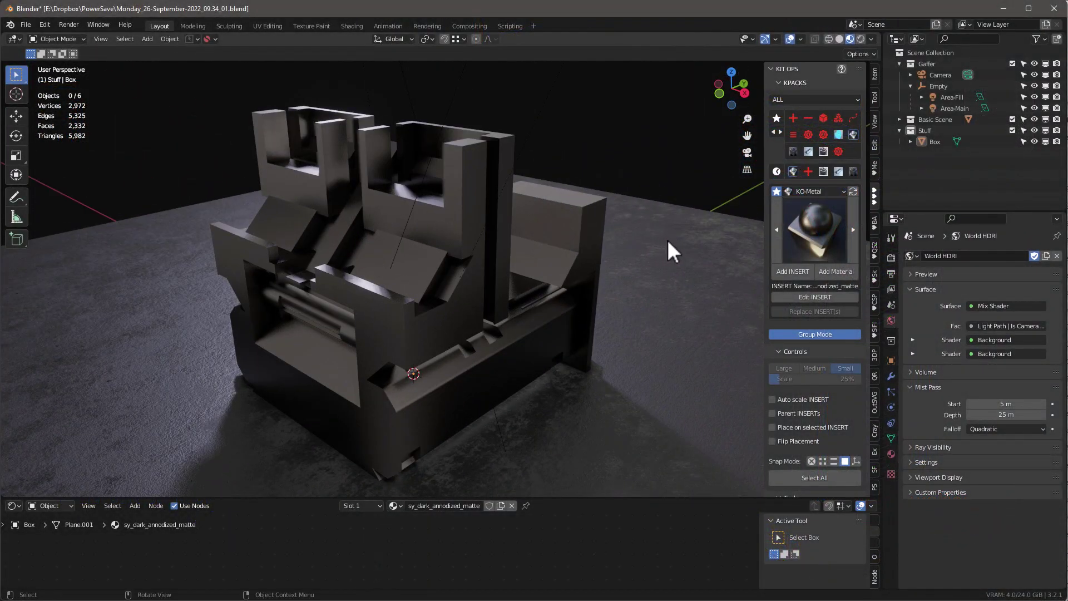
{"action": "left_click", "coordinate": [45, 24]}
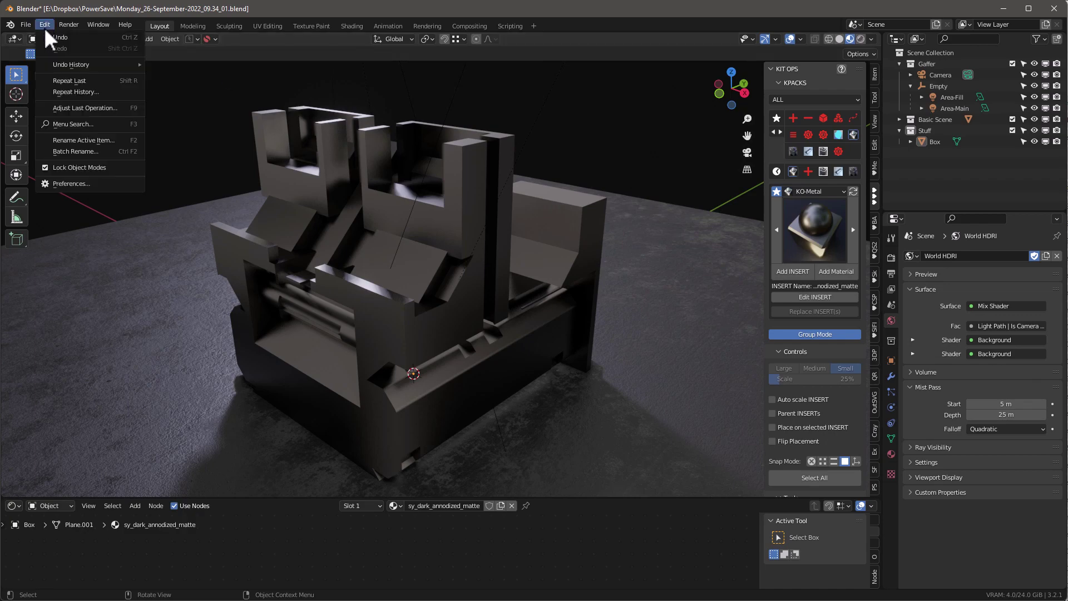
Step: Open Preferences and expand the KIT OPS add-on details to show its file paths
{"action": "left_click", "coordinate": [79, 186]}
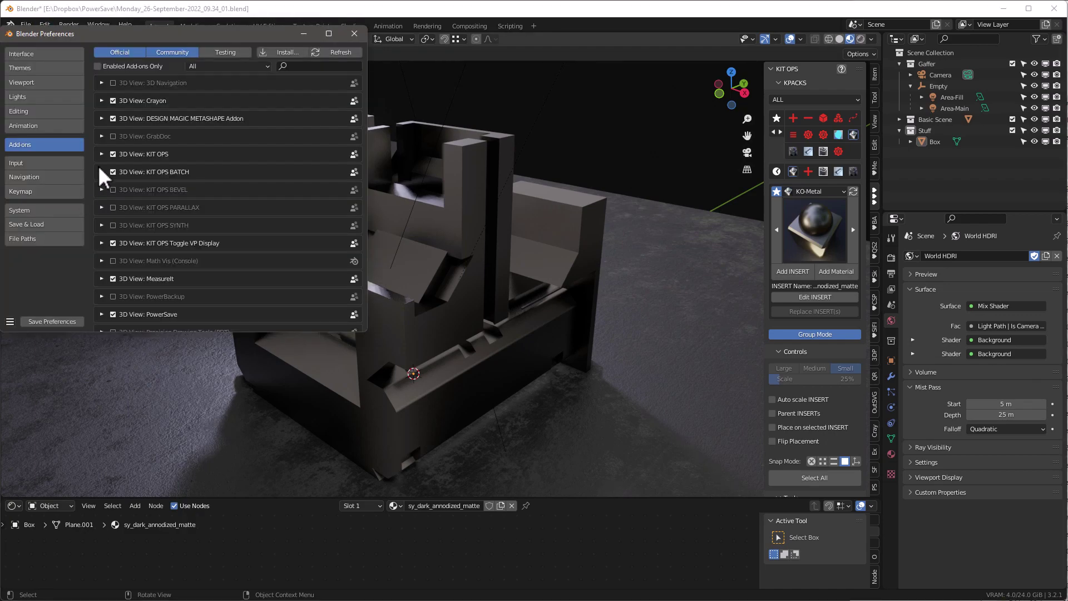
{"action": "left_click", "coordinate": [100, 152]}
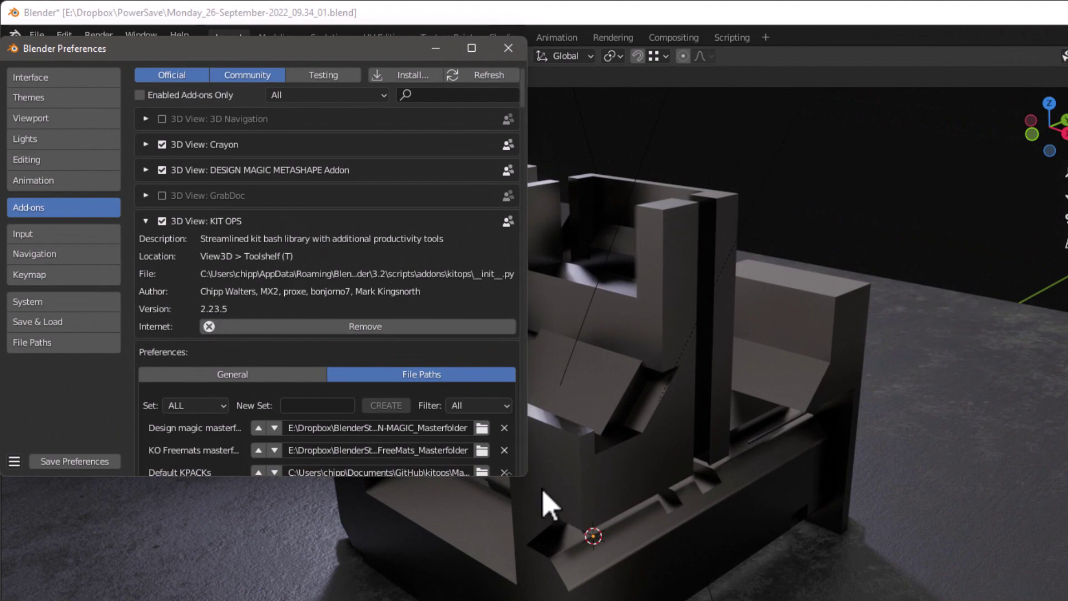
{"action": "left_click_drag", "start_coordinate": [522, 474], "coordinate": [818, 579]}
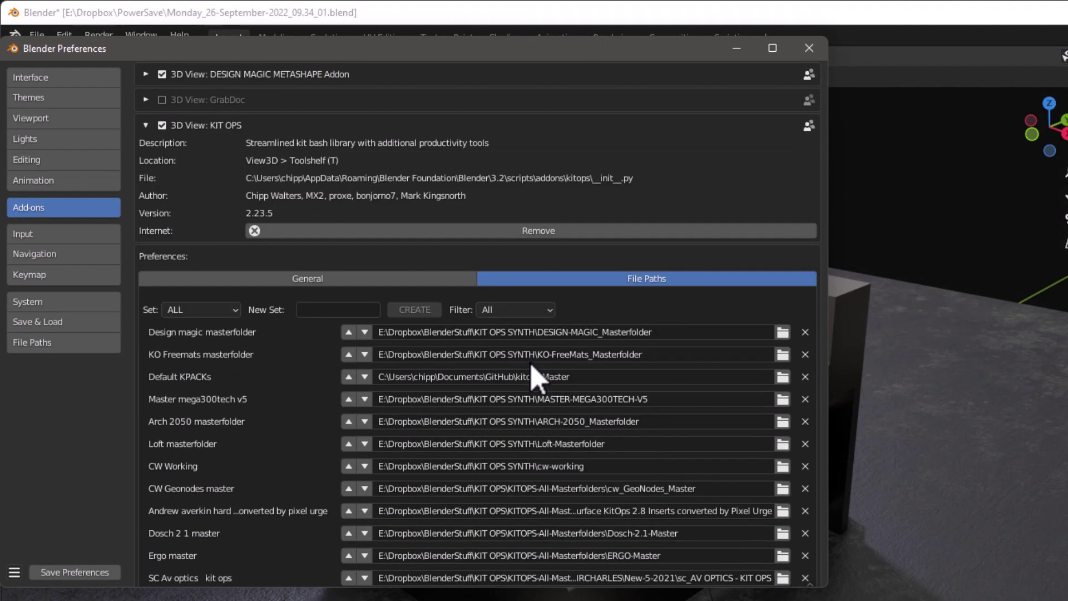
{"action": "scroll", "coordinate": [534, 373], "scroll_direction": "down", "scroll_amount": 6}
{"action": "scroll", "coordinate": [534, 372], "scroll_direction": "down", "scroll_amount": 5}
{"action": "scroll", "coordinate": [472, 334], "scroll_direction": "up", "scroll_amount": 4}
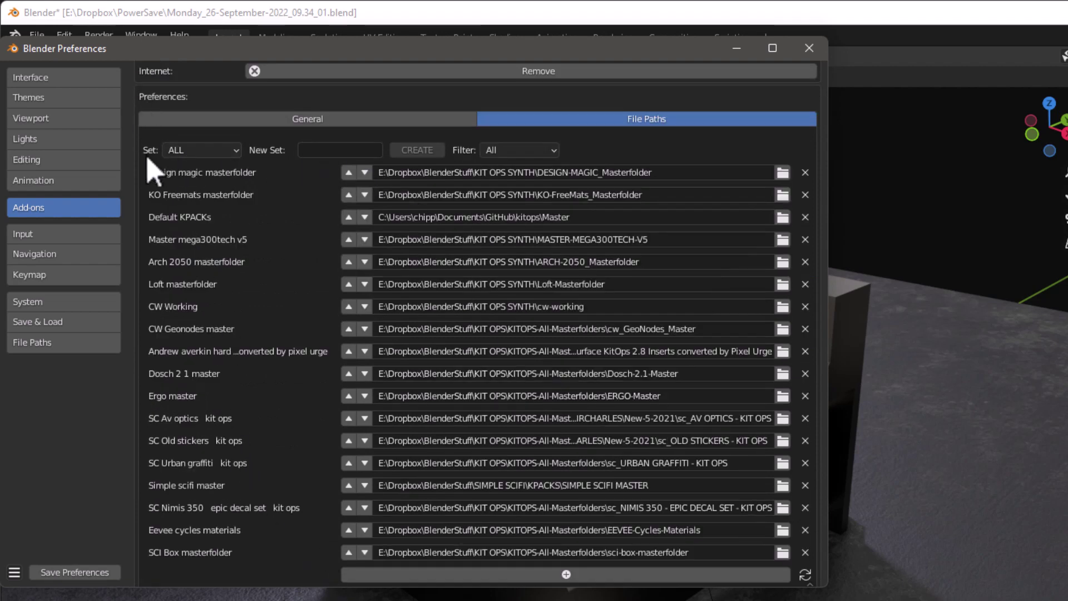
Step: Switch the KIT OPS path set to decals, then delete that set
{"action": "left_click", "coordinate": [181, 150]}
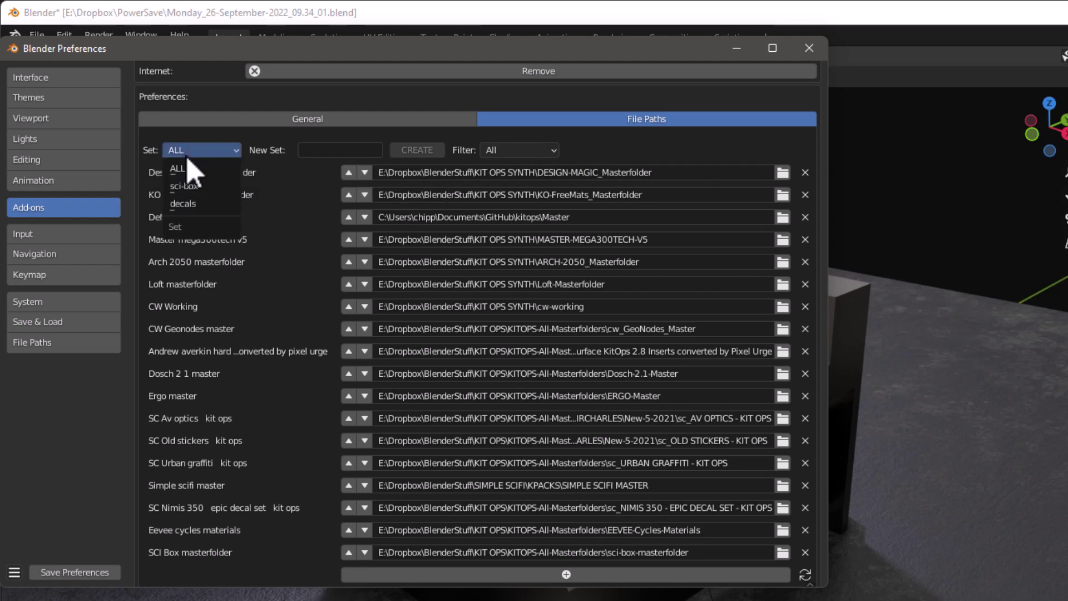
{"action": "left_click", "coordinate": [192, 206]}
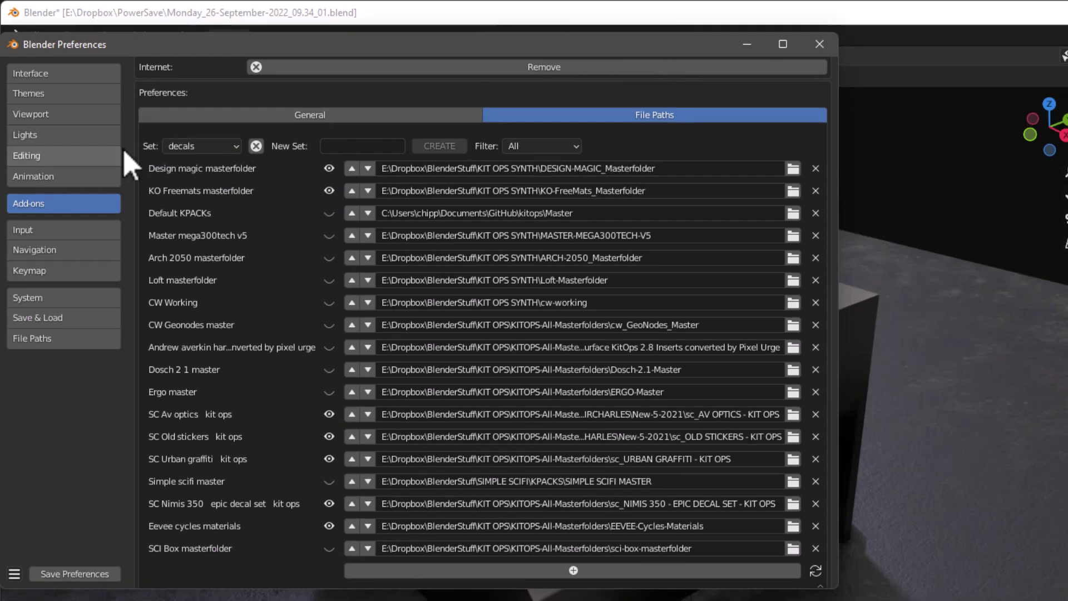
{"action": "left_click", "coordinate": [256, 146]}
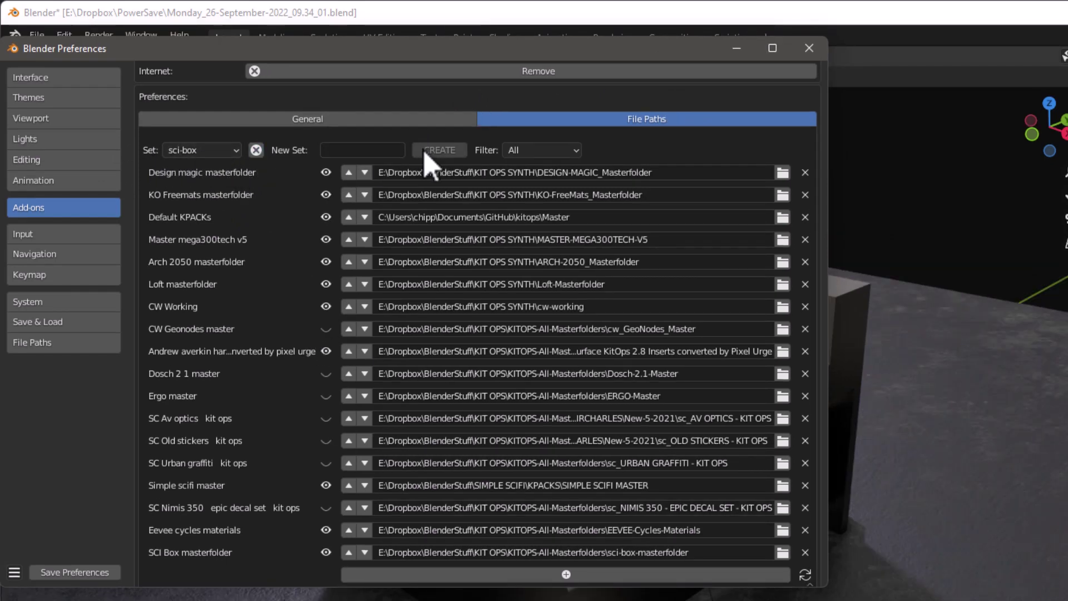
Step: Create a new path set named 'decals' and hide the Loft masterfolder in it
{"action": "left_click", "coordinate": [381, 150]}
{"action": "type", "text": "decals"}
{"action": "left_click", "coordinate": [456, 150]}
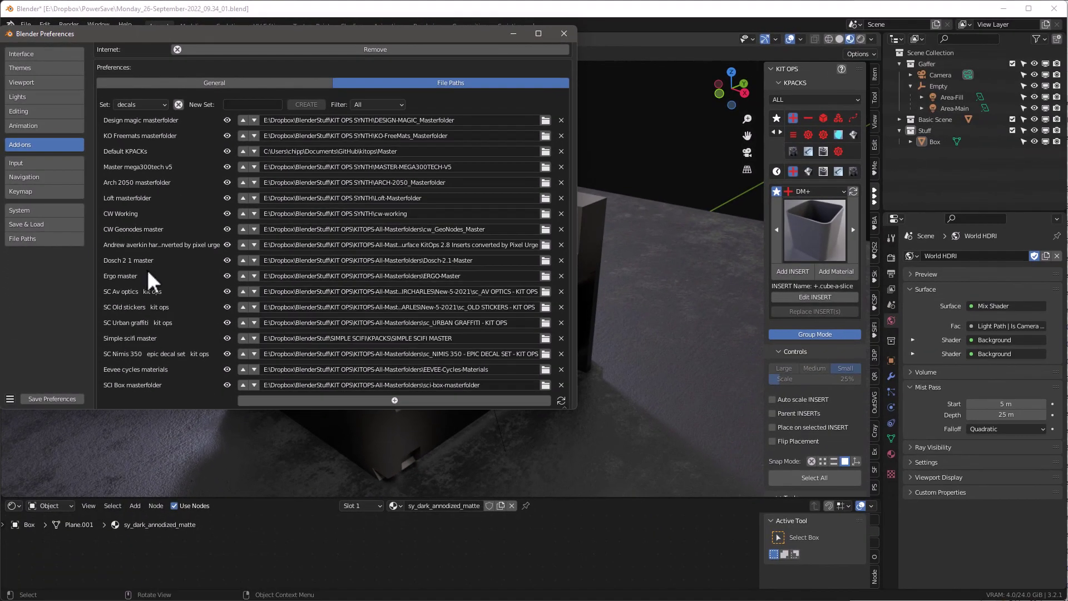
{"action": "left_click", "coordinate": [827, 190]}
{"action": "left_click", "coordinate": [227, 199]}
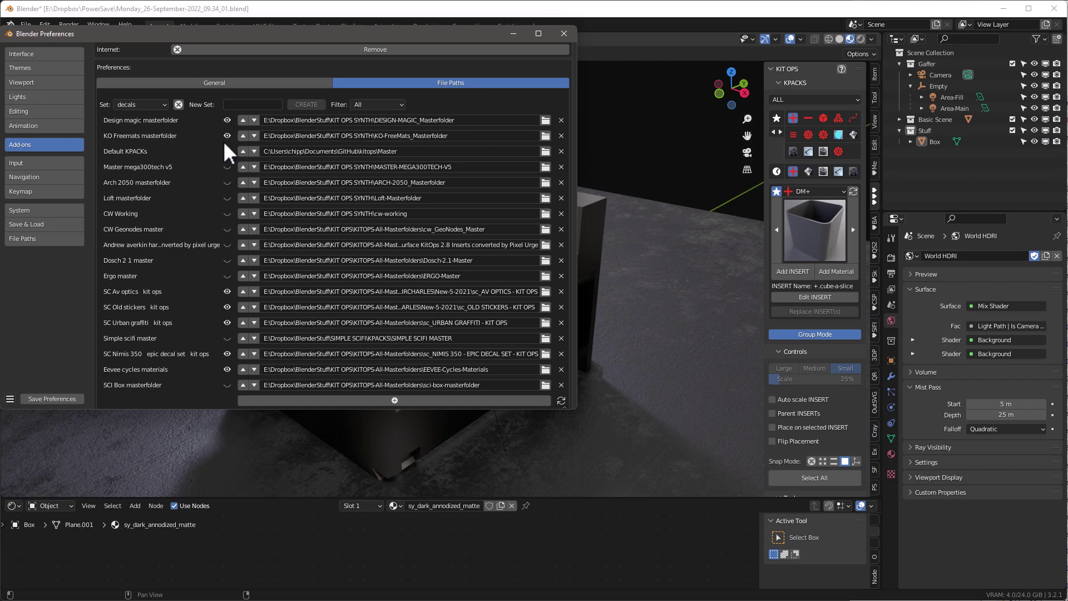
Step: Save preferences, check the sci-box and ALL sets, return to decals, and close Preferences
{"action": "left_click", "coordinate": [38, 399]}
{"action": "left_click", "coordinate": [115, 106]}
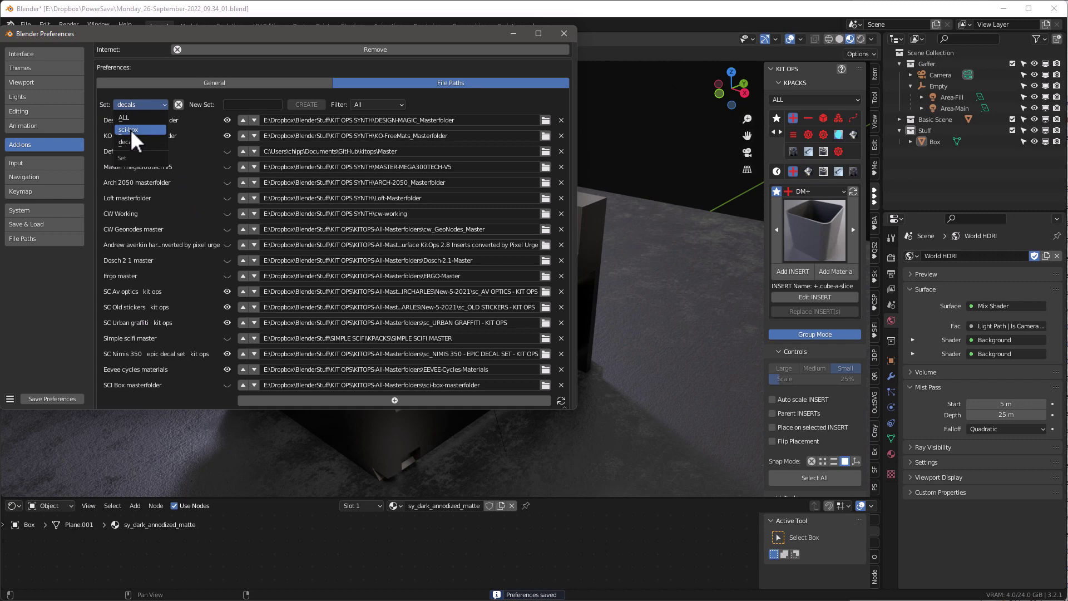
{"action": "left_click", "coordinate": [145, 129]}
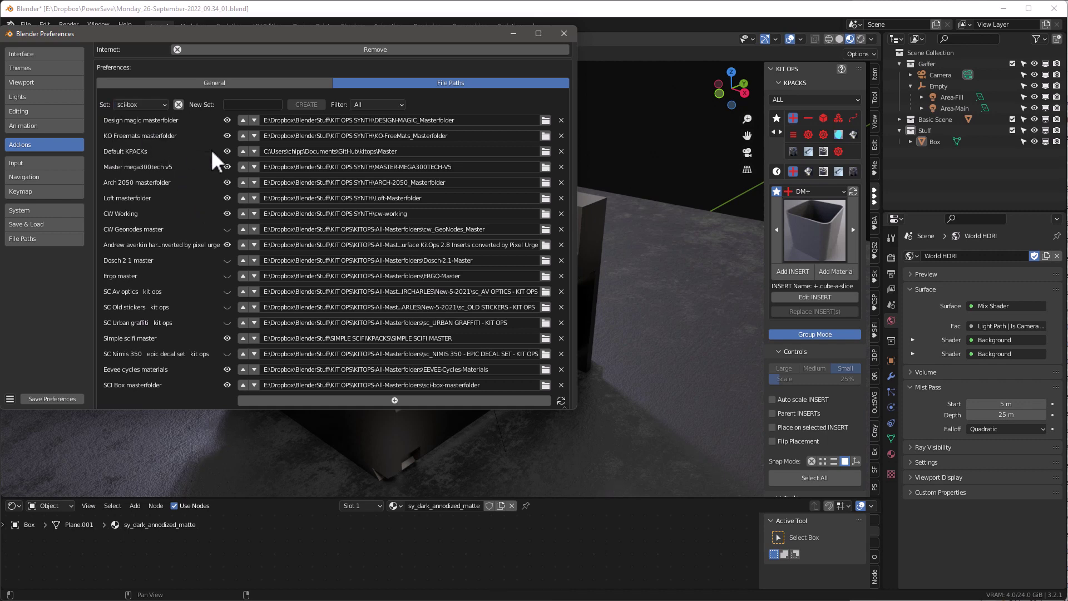
{"action": "left_click", "coordinate": [125, 105]}
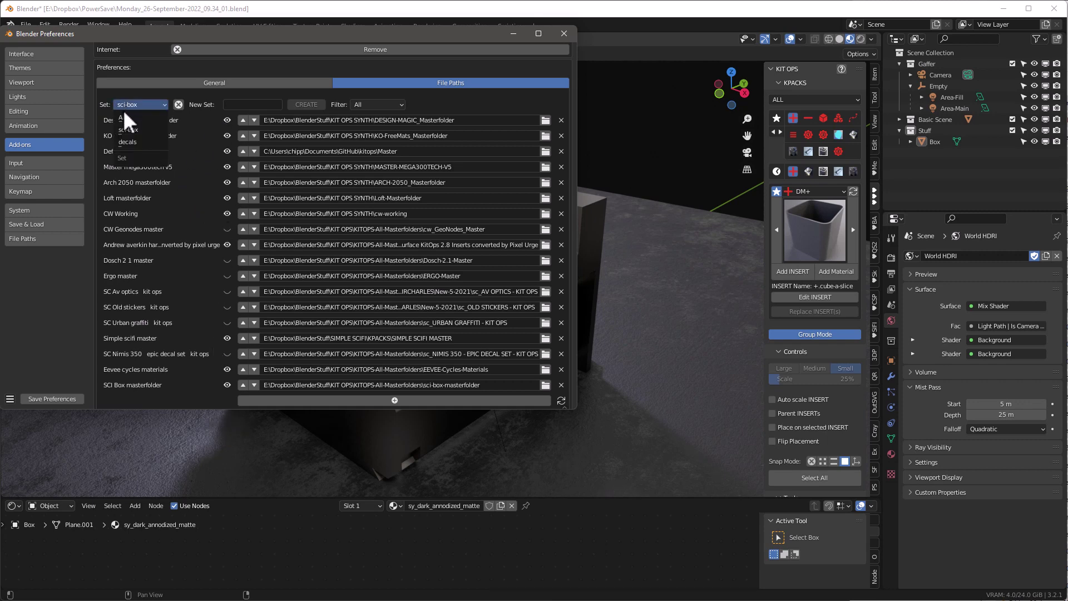
{"action": "left_click", "coordinate": [124, 116]}
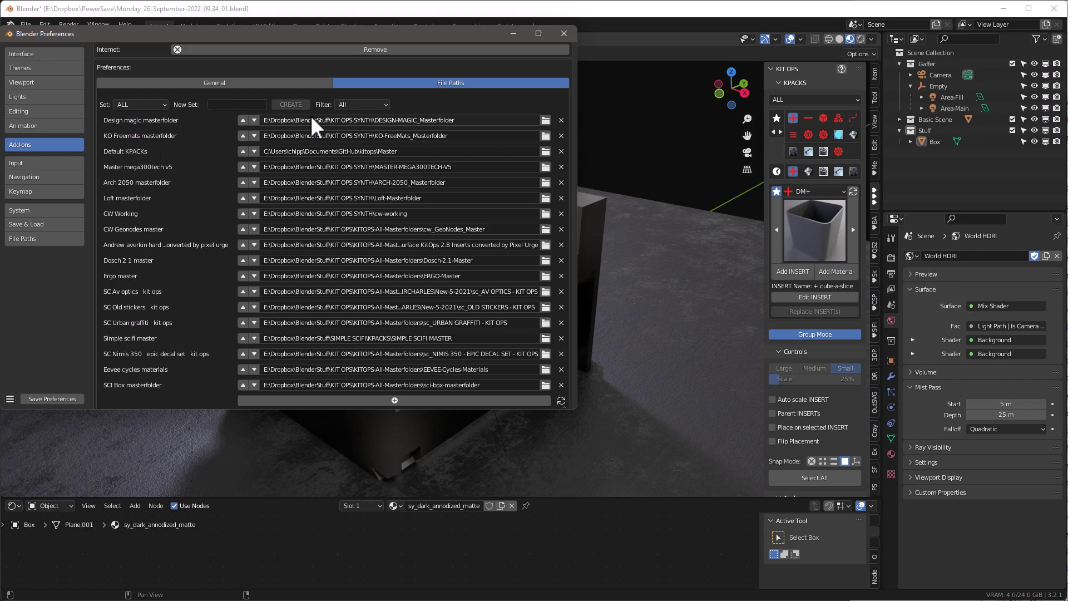
{"action": "left_click", "coordinate": [135, 106]}
{"action": "left_click", "coordinate": [129, 142]}
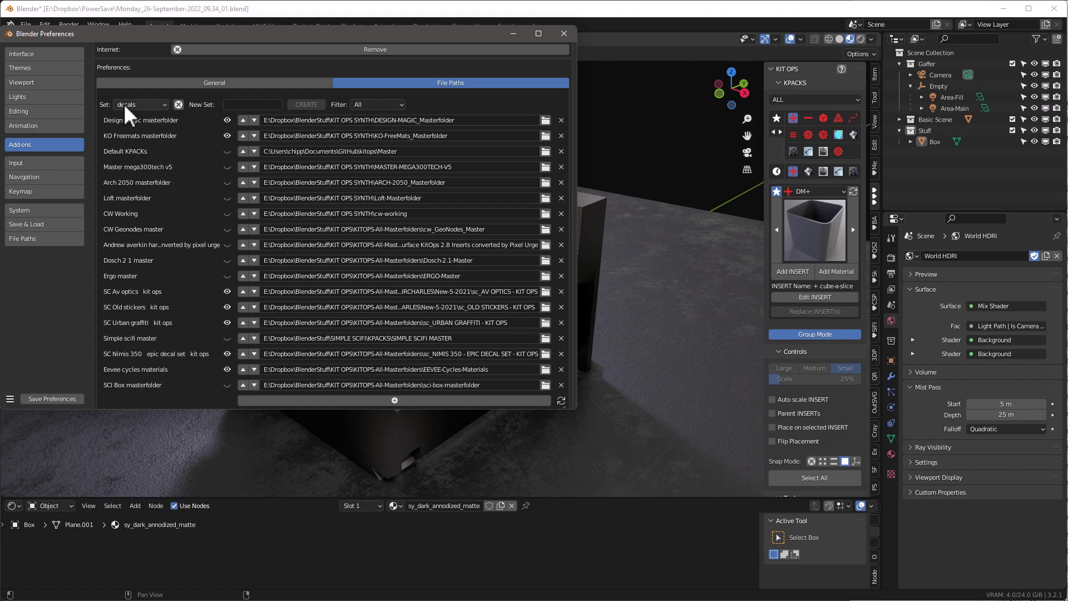
{"action": "left_click", "coordinate": [563, 33]}
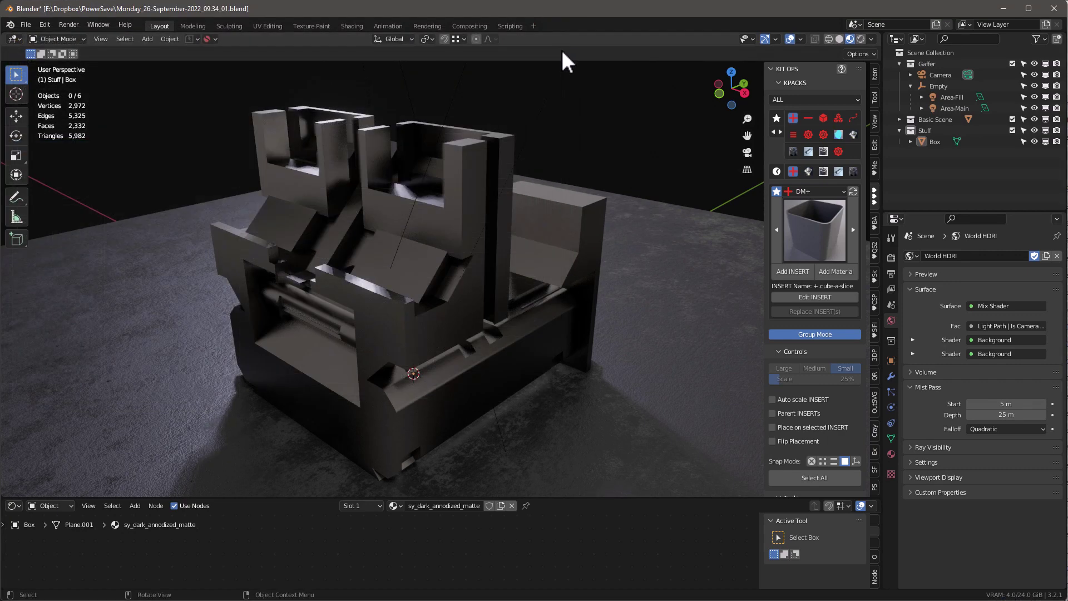
{"action": "left_click", "coordinate": [788, 97]}
{"action": "left_click", "coordinate": [795, 113]}
{"action": "left_click", "coordinate": [810, 190]}
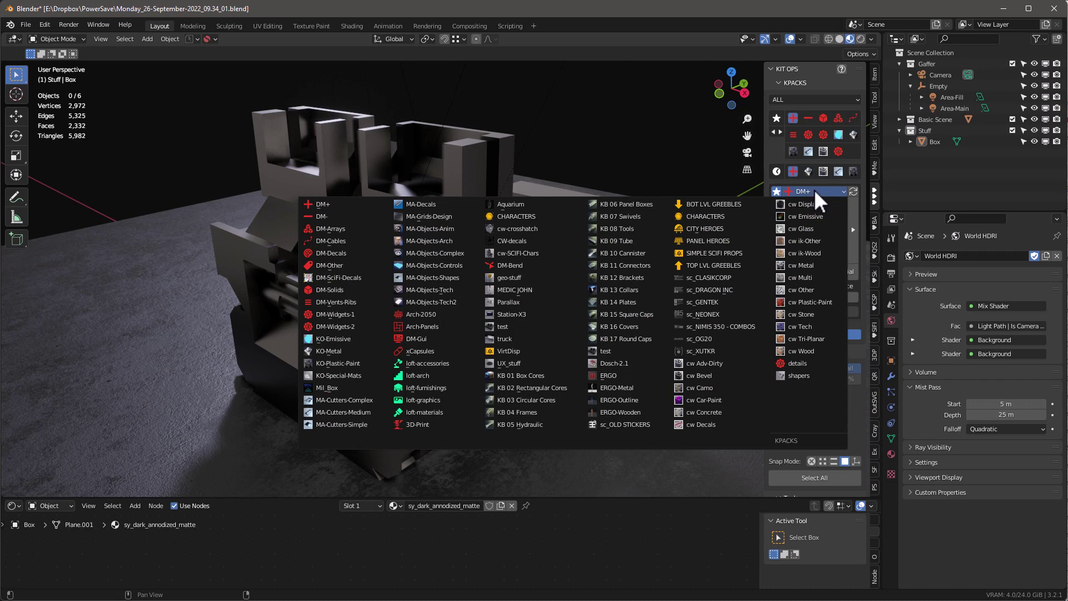
{"action": "left_click", "coordinate": [786, 99]}
{"action": "left_click", "coordinate": [787, 123]}
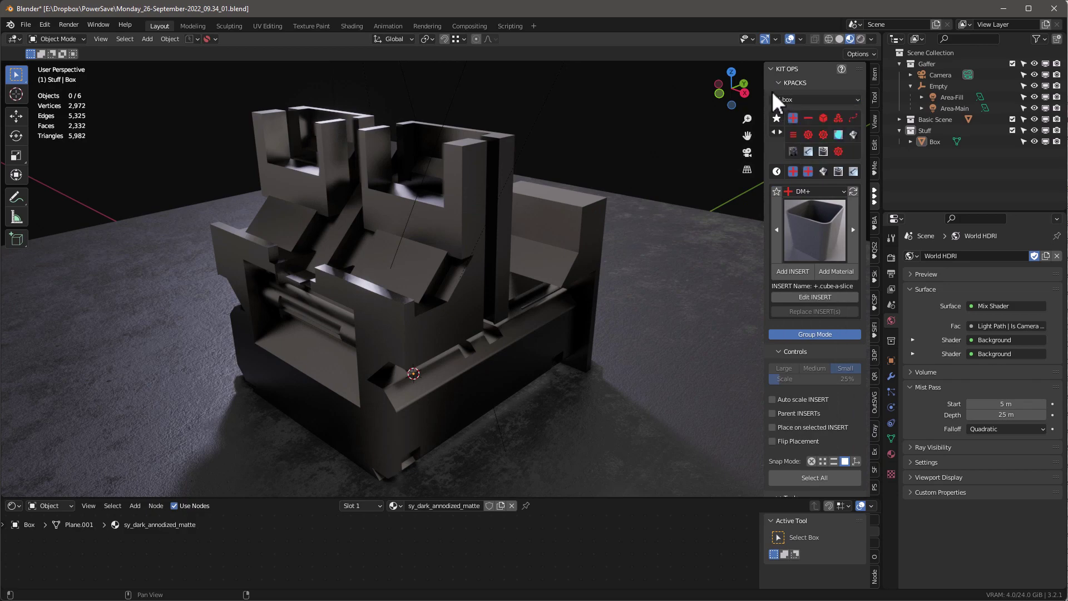
{"action": "left_click", "coordinate": [810, 189]}
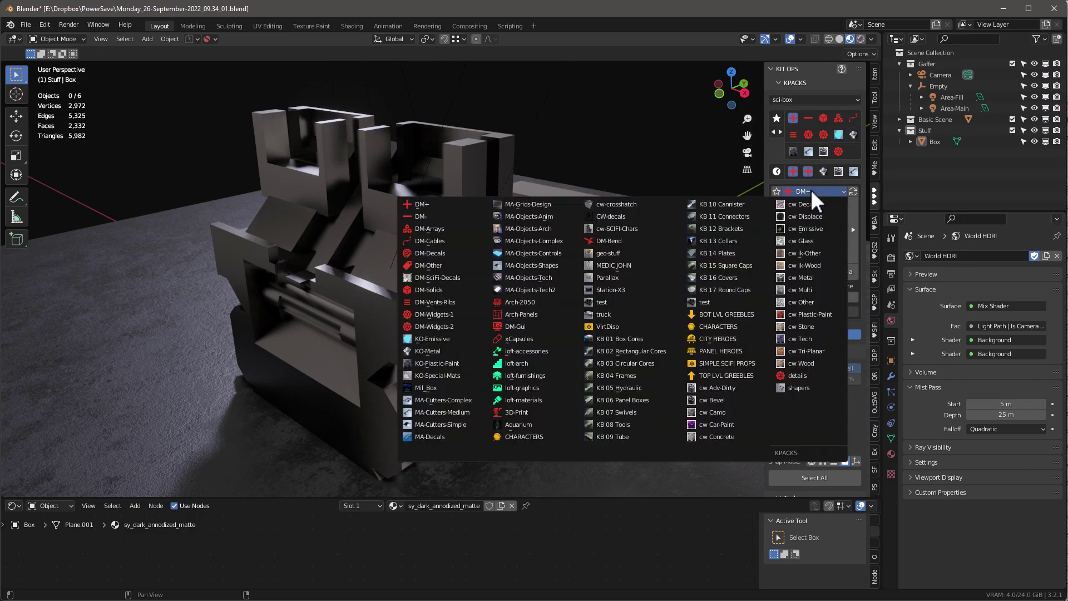
{"action": "left_click", "coordinate": [810, 189]}
{"action": "left_click", "coordinate": [786, 100]}
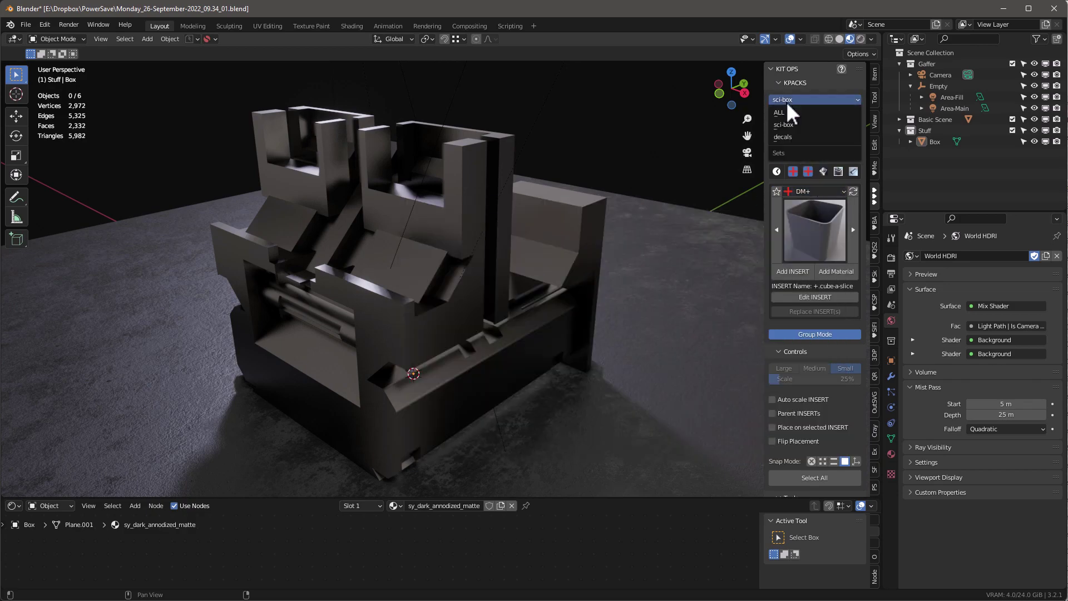
{"action": "left_click", "coordinate": [786, 136]}
{"action": "left_click", "coordinate": [809, 191]}
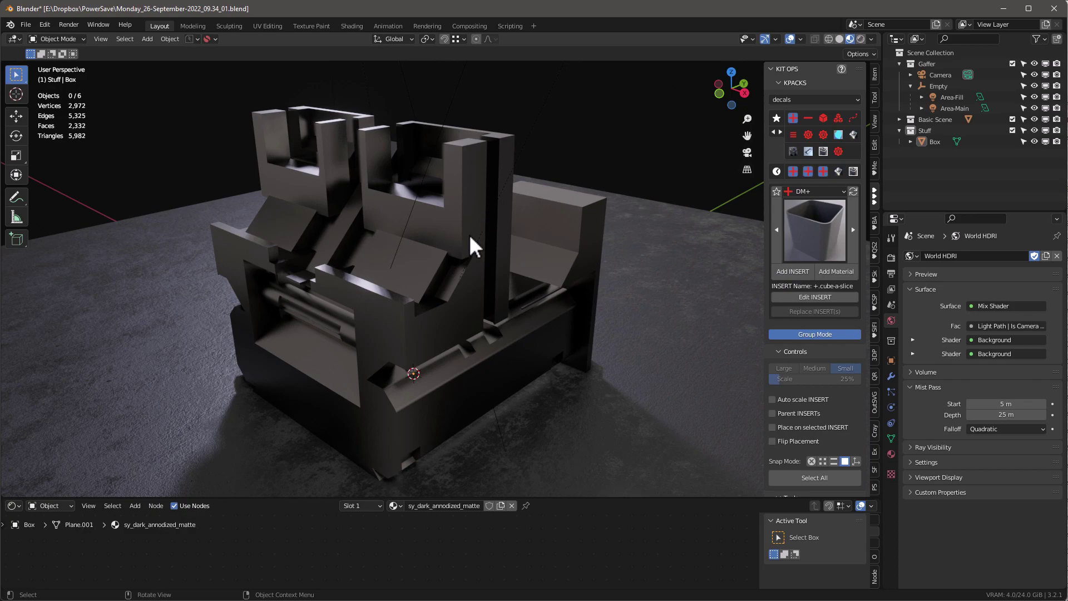
{"action": "mouse_move", "coordinate": [469, 235]}
{"action": "middle_mouse_down"}
{"action": "mouse_move", "coordinate": [440, 227]}
{"action": "mouse_move", "coordinate": [422, 250]}
{"action": "mouse_move", "coordinate": [644, 222]}
{"action": "mouse_move", "coordinate": [415, 211]}
{"action": "mouse_move", "coordinate": [461, 242]}
{"action": "middle_mouse_up"}
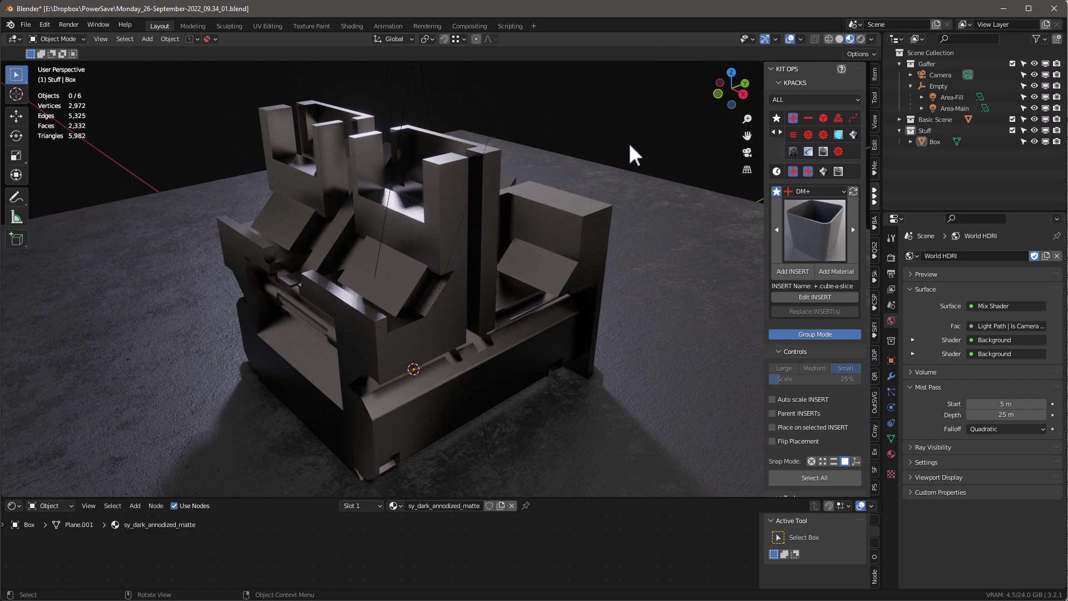
{"action": "middle_click_drag", "start_coordinate": [542, 262], "coordinate": [552, 241]}
{"action": "scroll", "coordinate": [542, 245], "scroll_direction": "up", "scroll_amount": 5}
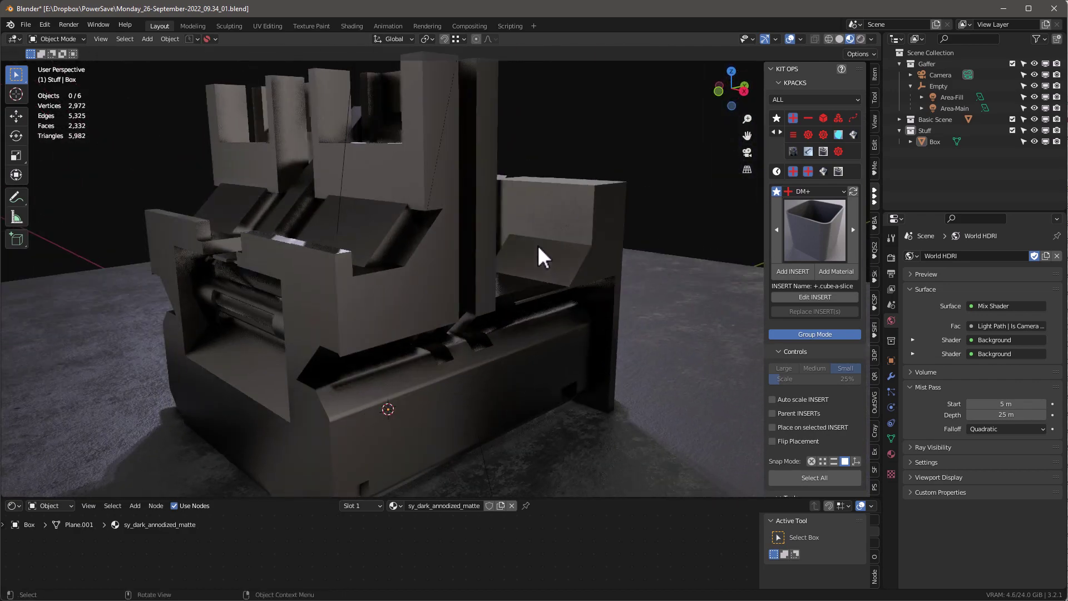
Step: Switch the KPACK to cw Adv-Dirty and apply the blue cw_Hero material to the Box
{"action": "left_click", "coordinate": [838, 172]}
{"action": "left_click", "coordinate": [816, 231]}
{"action": "left_click", "coordinate": [816, 294]}
{"action": "middle_click_drag", "start_coordinate": [407, 252], "coordinate": [423, 255]}
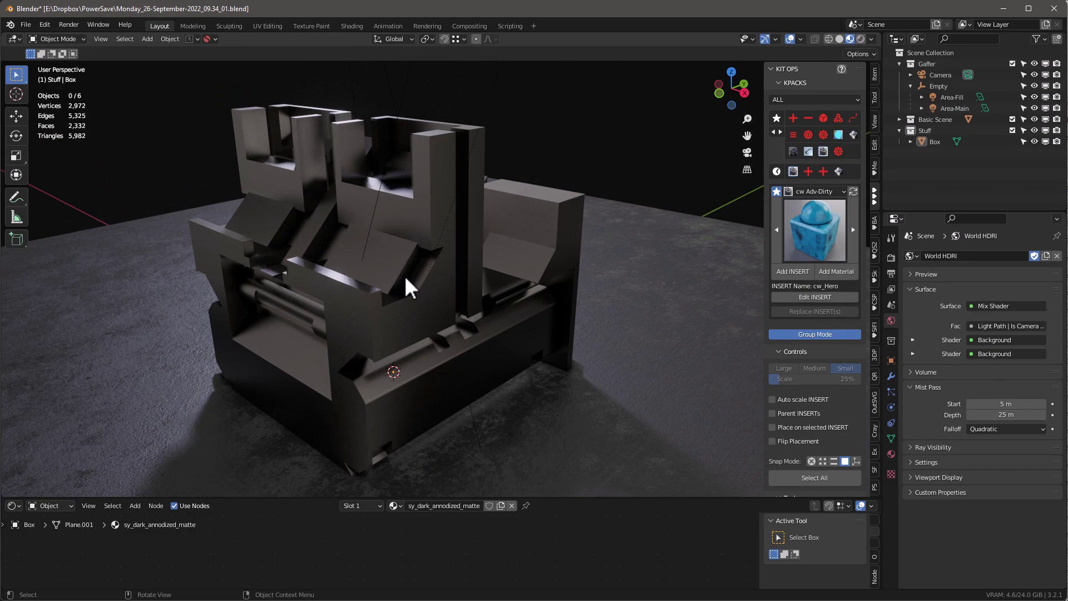
{"action": "middle_click_drag", "start_coordinate": [396, 296], "coordinate": [434, 281]}
{"action": "left_click", "coordinate": [439, 206]}
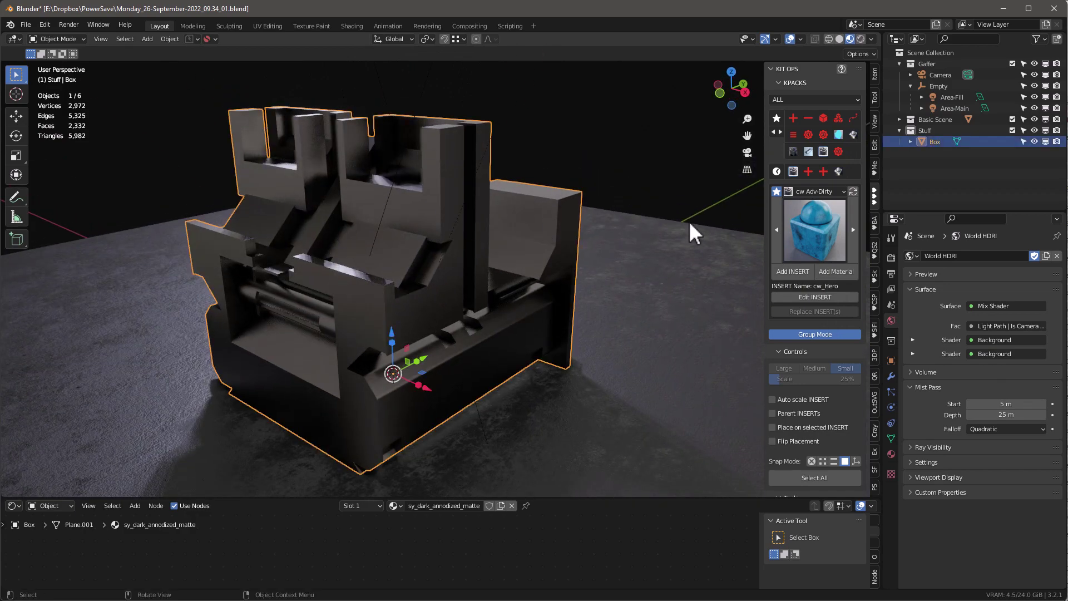
{"action": "left_click", "coordinate": [839, 270]}
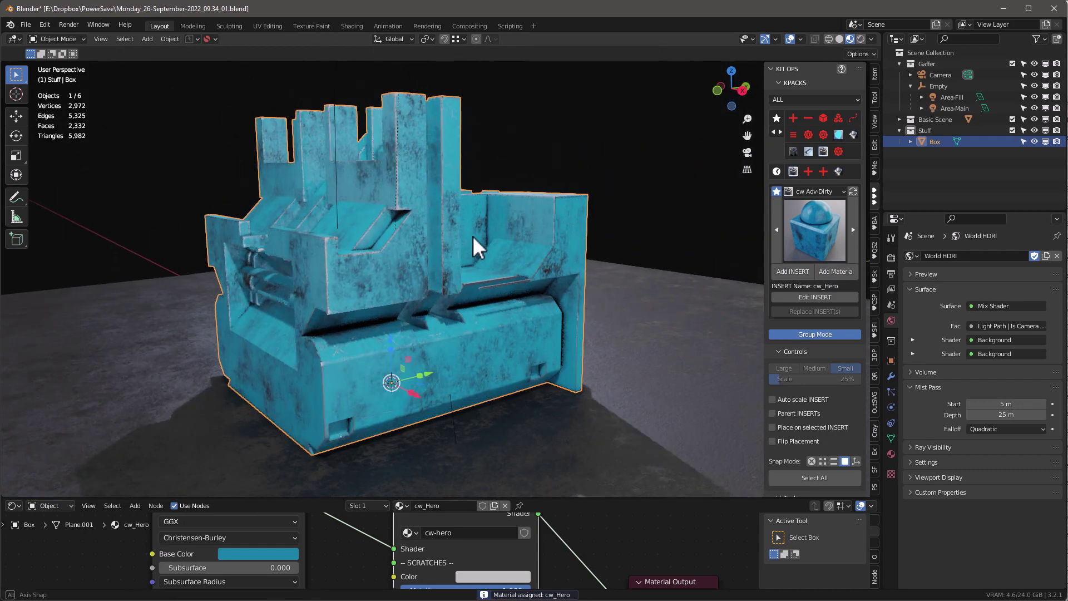
Step: Hide the viewport overlays and enlarge the node editor upward to reveal the material nodes
{"action": "middle_click_drag", "start_coordinate": [472, 235], "coordinate": [484, 248]}
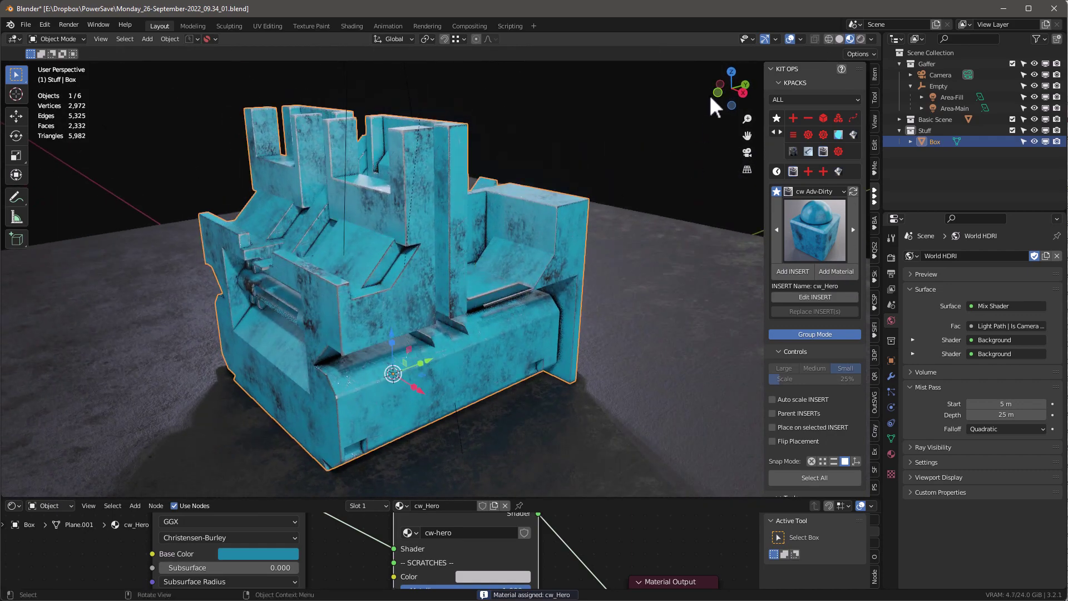
{"action": "left_click", "coordinate": [790, 38]}
{"action": "scroll", "coordinate": [414, 259], "scroll_direction": "up", "scroll_amount": 3}
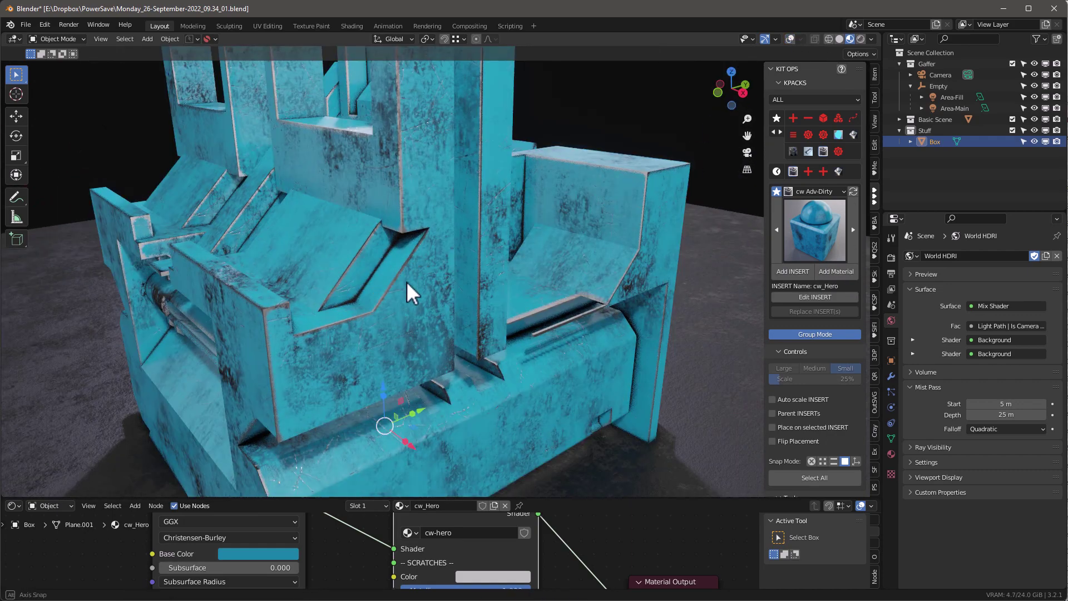
{"action": "scroll", "coordinate": [444, 201], "scroll_direction": "up", "scroll_amount": 2}
{"action": "scroll", "coordinate": [345, 257], "scroll_direction": "down", "scroll_amount": 5}
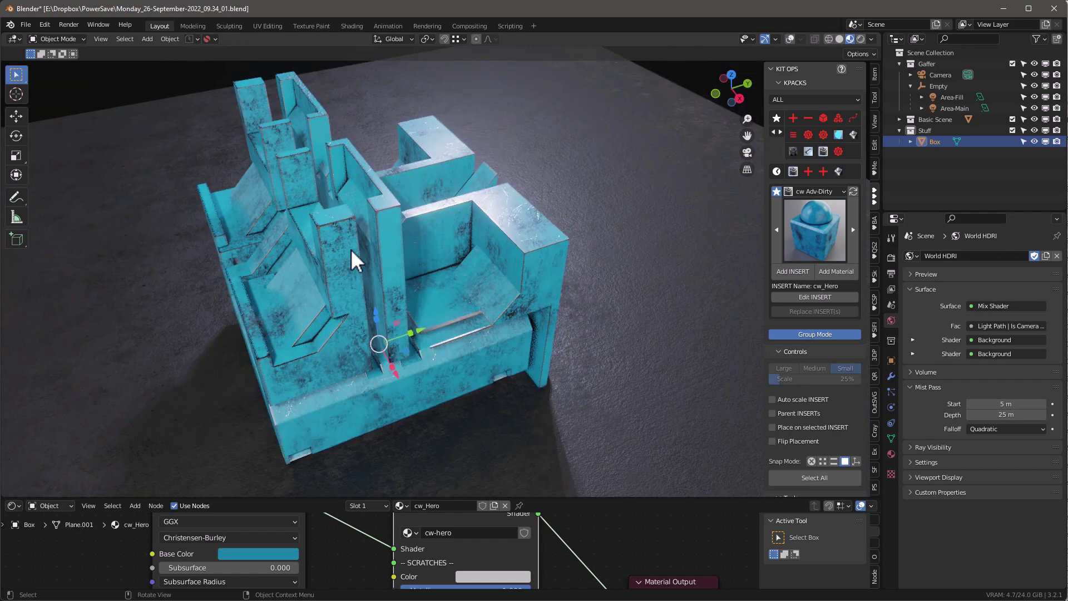
{"action": "middle_click_drag", "start_coordinate": [352, 249], "coordinate": [342, 242]}
{"action": "scroll", "coordinate": [368, 157], "scroll_direction": "up", "scroll_amount": 8}
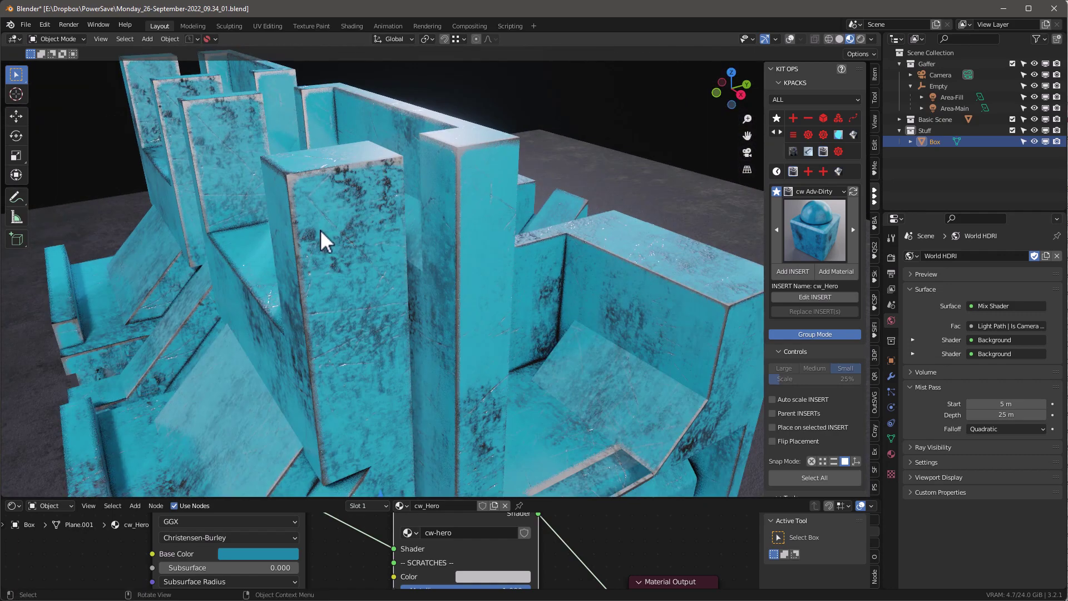
{"action": "scroll", "coordinate": [333, 222], "scroll_direction": "down", "scroll_amount": 7}
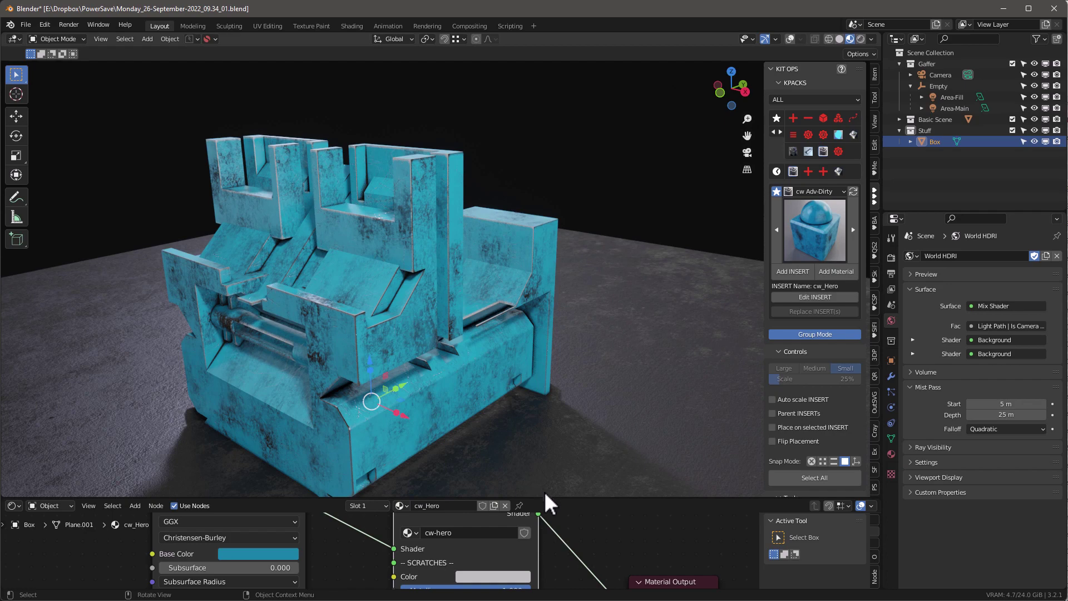
{"action": "left_click_drag", "start_coordinate": [549, 497], "coordinate": [545, 303]}
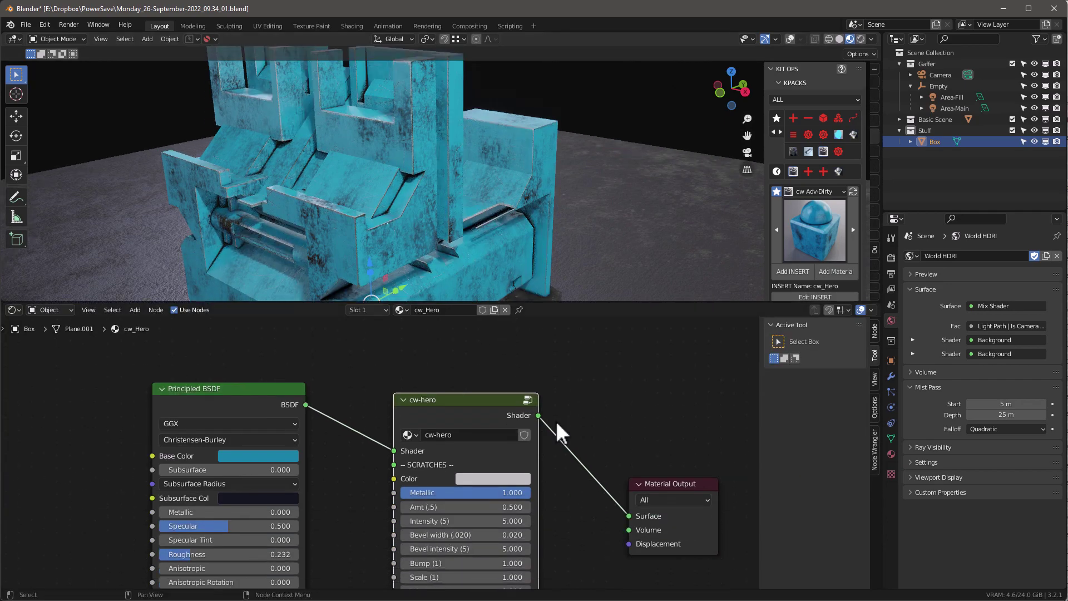
Step: Preview the plain Principled BSDF on the box, then reconnect cw-hero to the material output
{"action": "scroll", "coordinate": [567, 412], "scroll_direction": "down", "scroll_amount": 4}
{"action": "middle_click_drag", "start_coordinate": [583, 401], "coordinate": [514, 348]}
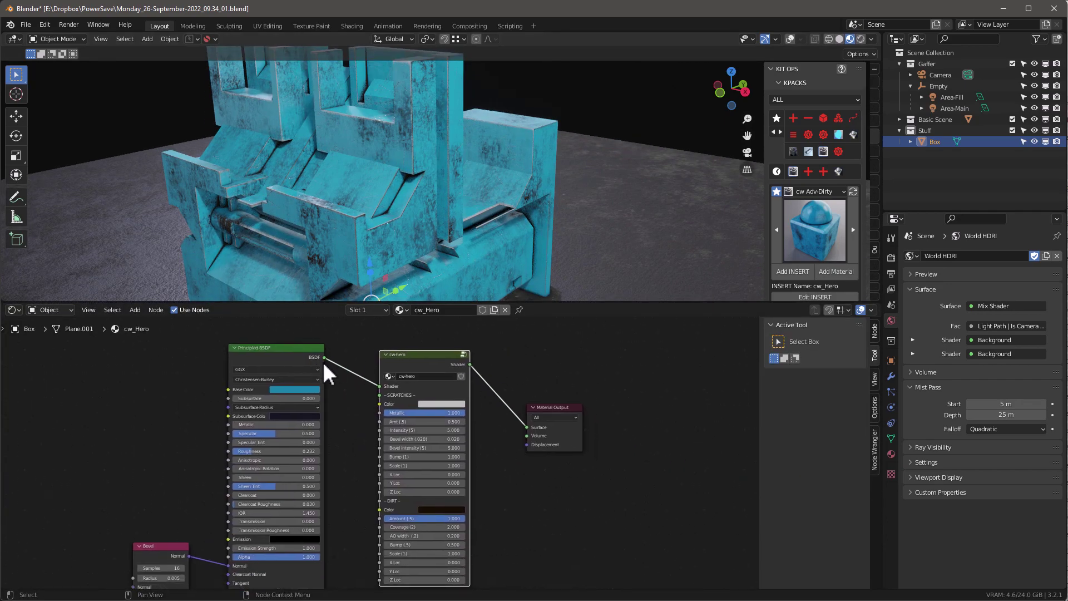
{"action": "left_click_drag", "start_coordinate": [324, 357], "coordinate": [526, 427]}
{"action": "middle_click_drag", "start_coordinate": [419, 219], "coordinate": [334, 251]}
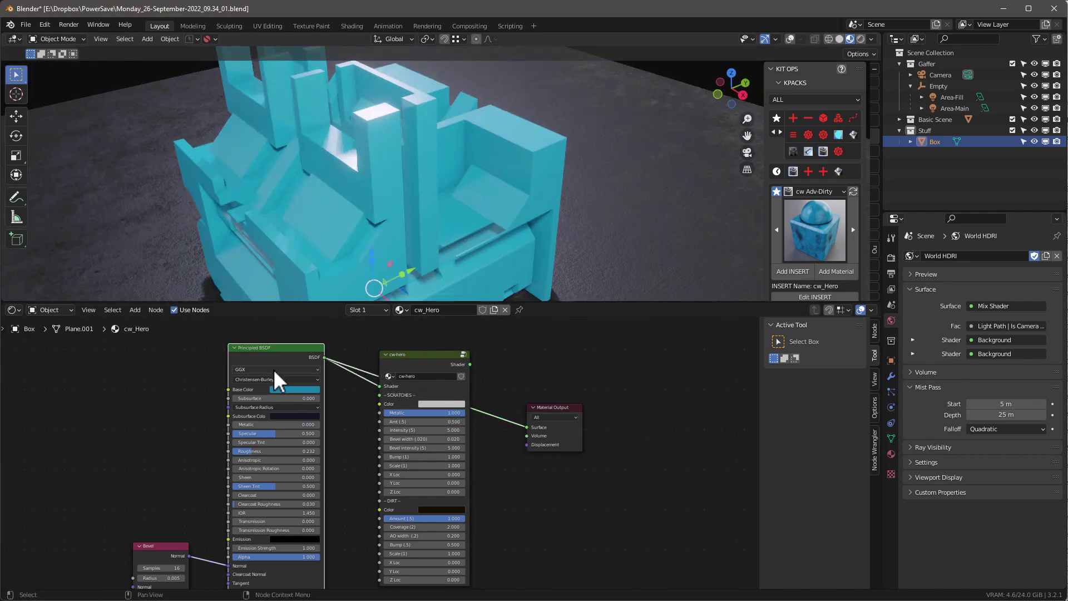
{"action": "left_click_drag", "start_coordinate": [469, 364], "coordinate": [526, 427]}
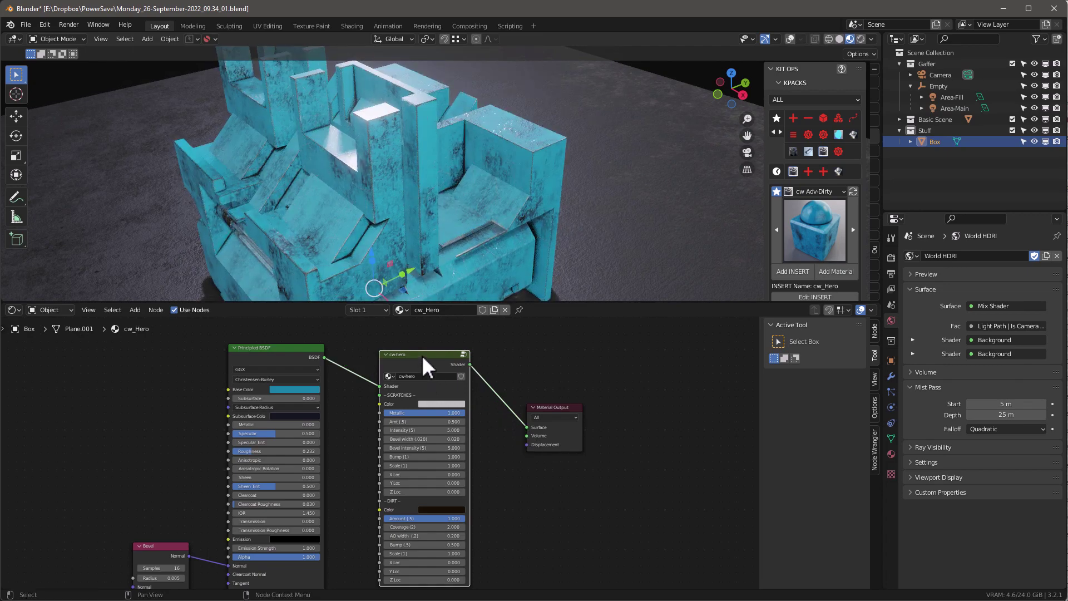
{"action": "left_click_drag", "start_coordinate": [421, 355], "coordinate": [410, 361]}
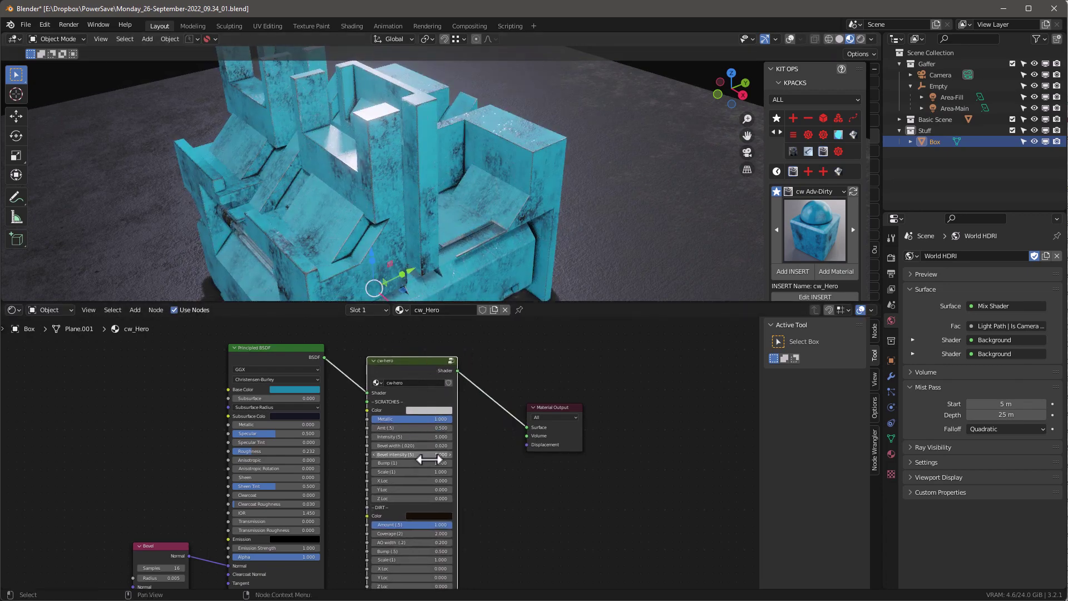
Step: Give the Principled BSDF a grey base colour, Metallic 1 and Roughness 0.482
{"action": "scroll", "coordinate": [486, 505], "scroll_direction": "up", "scroll_amount": 1}
{"action": "middle_click_drag", "start_coordinate": [540, 506], "coordinate": [640, 534]}
{"action": "scroll", "coordinate": [335, 395], "scroll_direction": "up", "scroll_amount": 2}
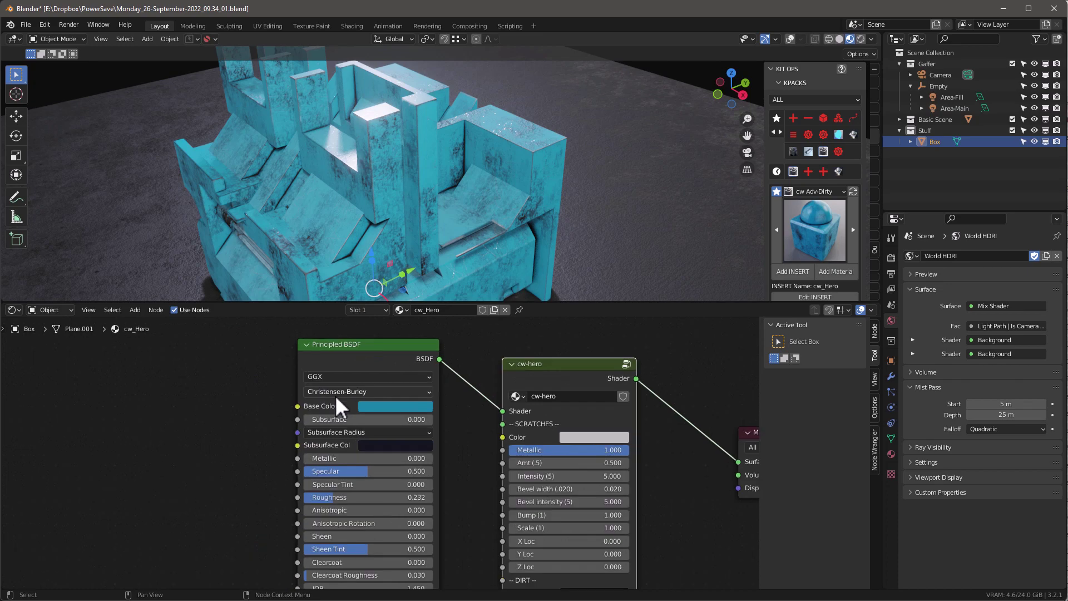
{"action": "left_click", "coordinate": [394, 405]}
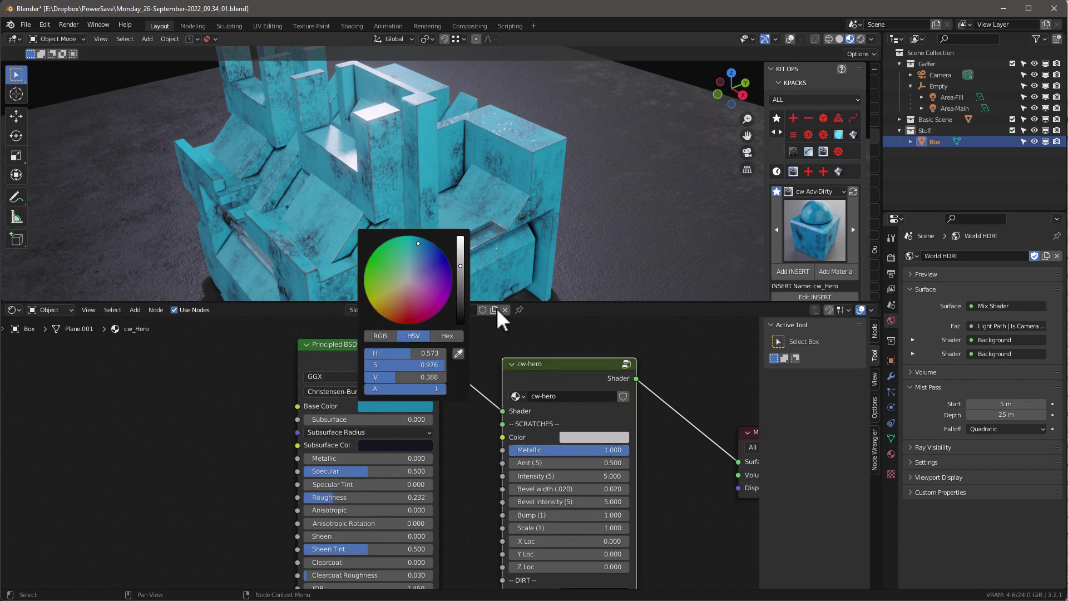
{"action": "left_click_drag", "start_coordinate": [458, 288], "coordinate": [460, 295]}
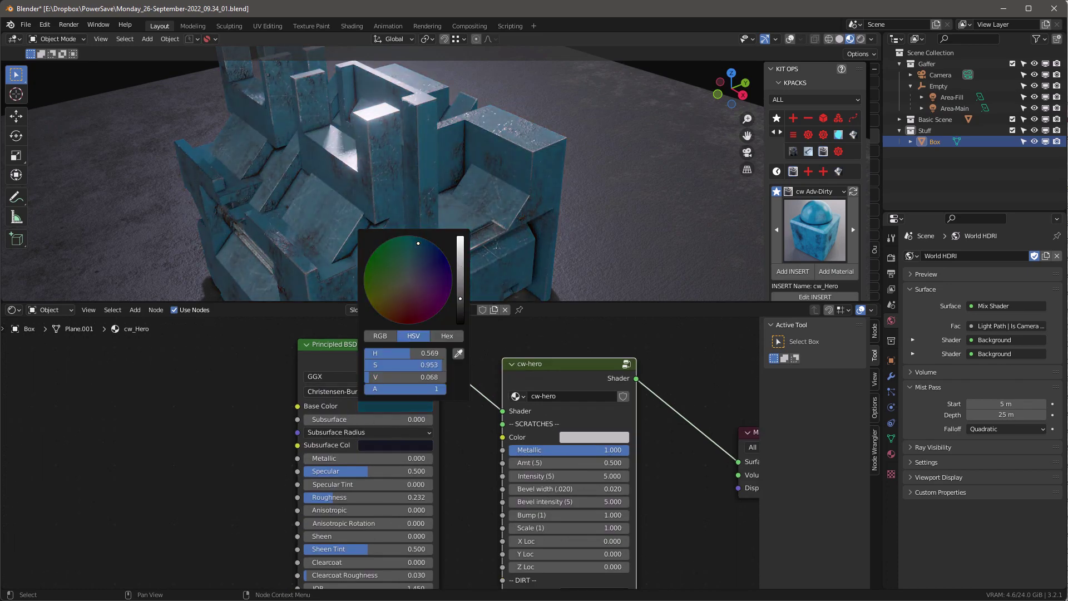
{"action": "left_click", "coordinate": [415, 405]}
{"action": "left_click_drag", "start_coordinate": [388, 365], "coordinate": [311, 365]}
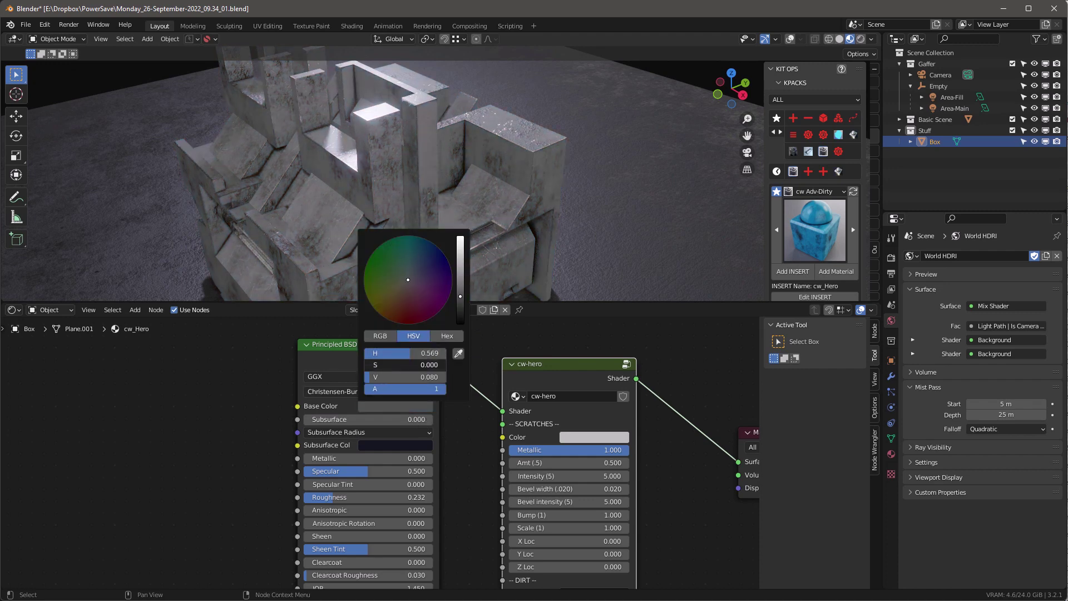
{"action": "left_click", "coordinate": [323, 458]}
{"action": "type", "text": "1"}
{"action": "key", "text": "Return"}
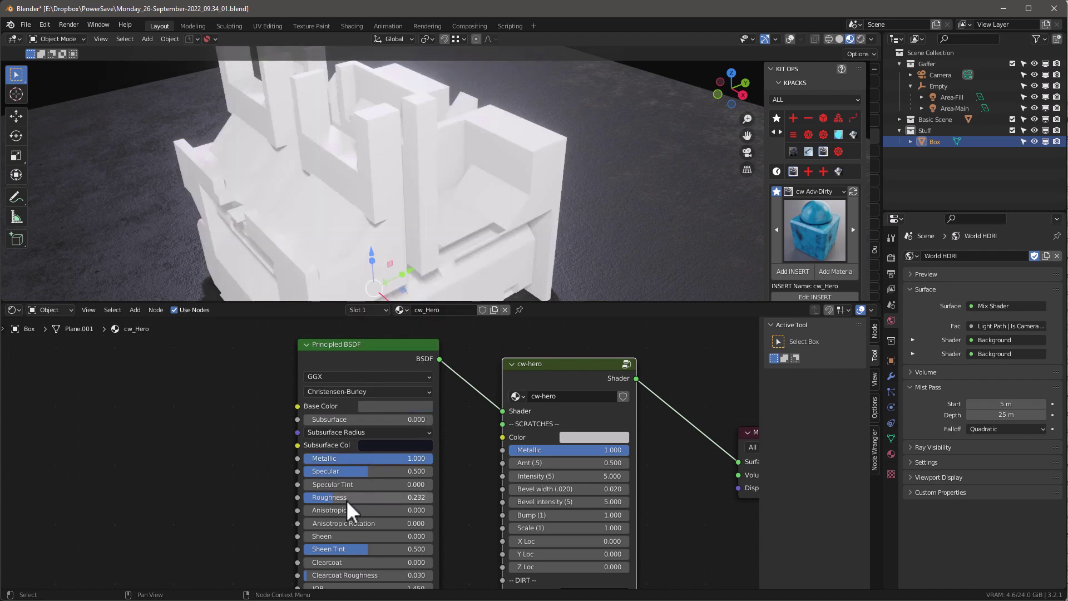
{"action": "left_click_drag", "start_coordinate": [346, 500], "coordinate": [378, 499]}
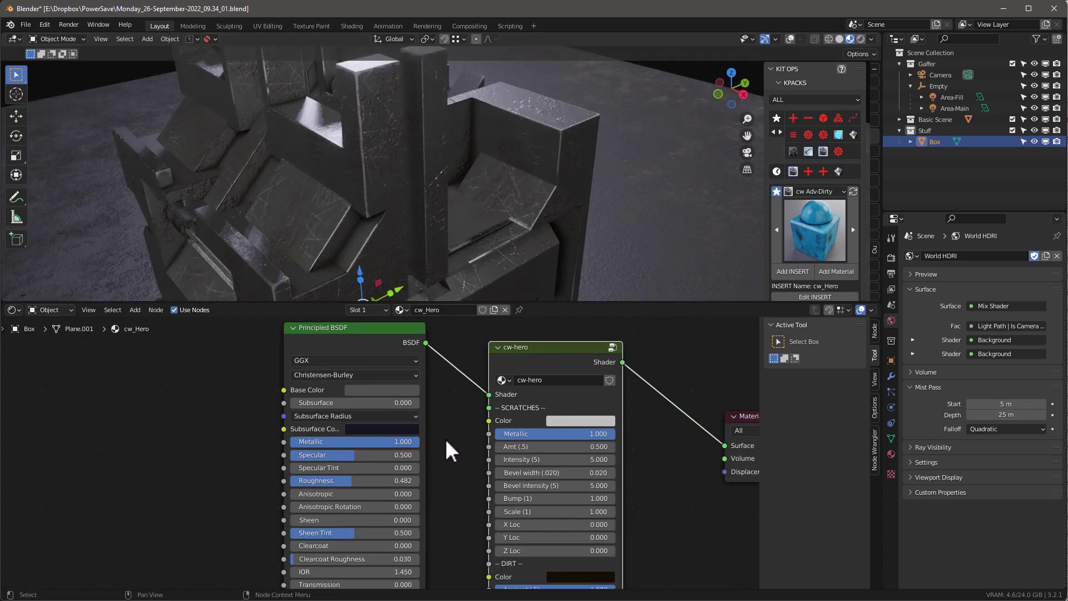
Step: Set the cw-hero scratch Intensity to 4
{"action": "middle_click_drag", "start_coordinate": [445, 438], "coordinate": [362, 441]}
{"action": "scroll", "coordinate": [579, 446], "scroll_direction": "up", "scroll_amount": 1}
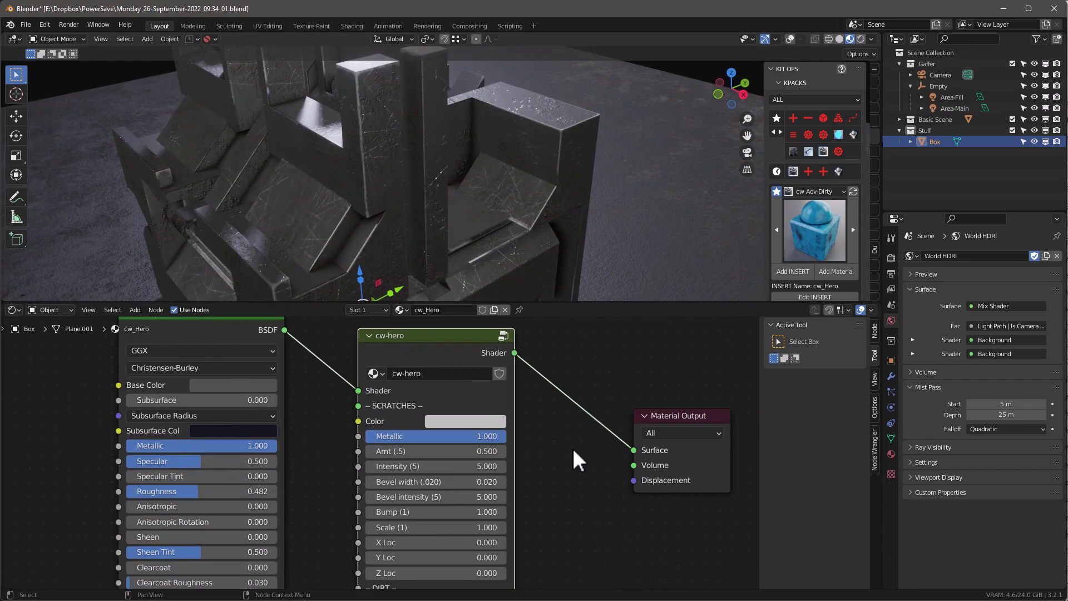
{"action": "mouse_move", "coordinate": [572, 448]}
{"action": "middle_mouse_down"}
{"action": "mouse_move", "coordinate": [567, 400]}
{"action": "mouse_move", "coordinate": [579, 419]}
{"action": "mouse_move", "coordinate": [561, 449]}
{"action": "middle_mouse_up"}
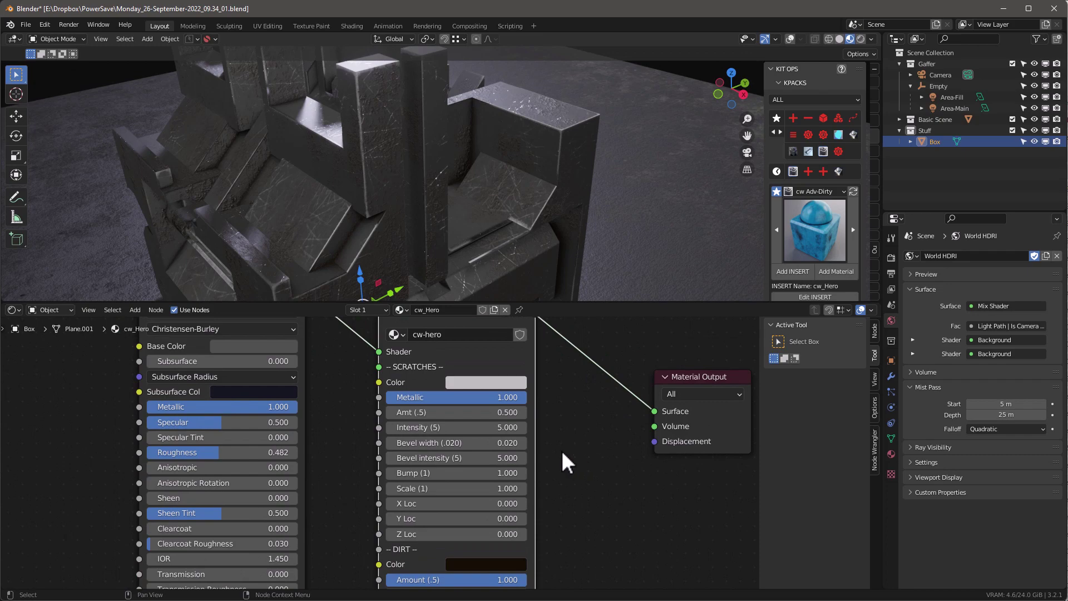
{"action": "scroll", "coordinate": [415, 209], "scroll_direction": "up", "scroll_amount": 4}
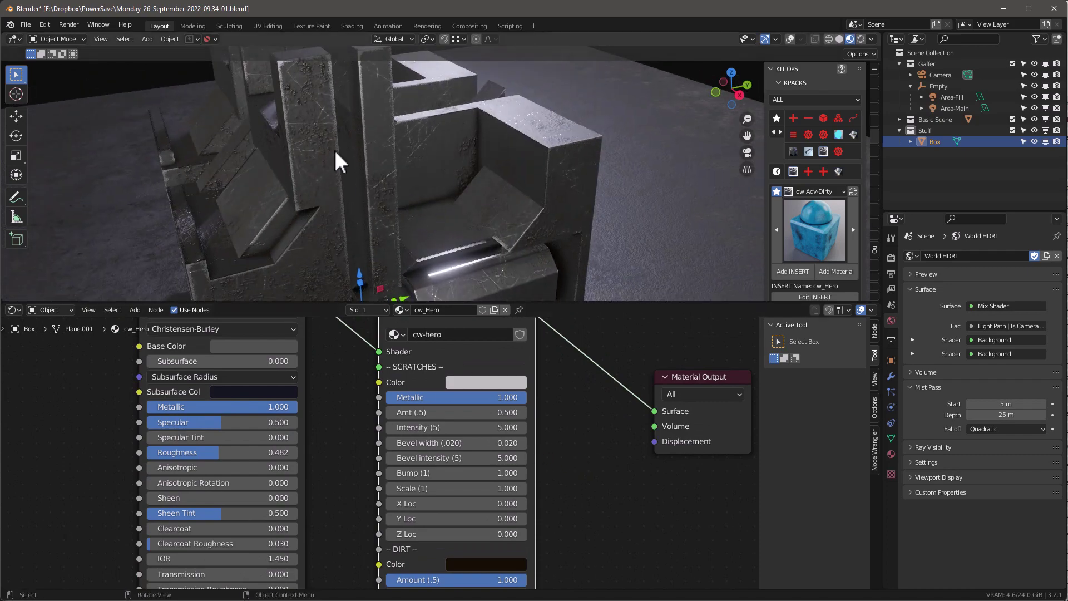
{"action": "scroll", "coordinate": [335, 149], "scroll_direction": "up", "scroll_amount": 2}
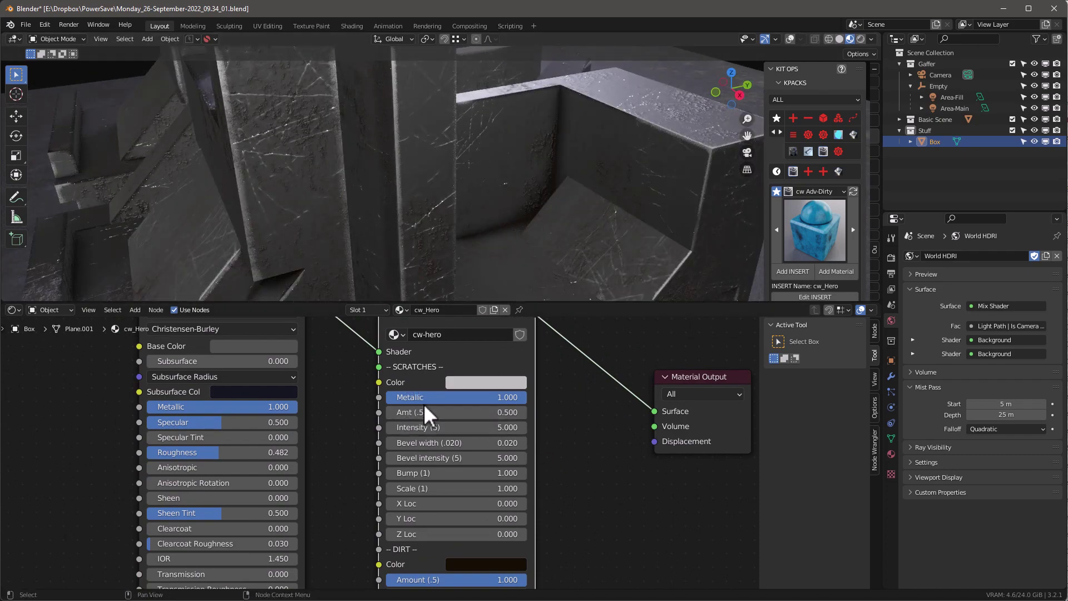
{"action": "left_click", "coordinate": [499, 430]}
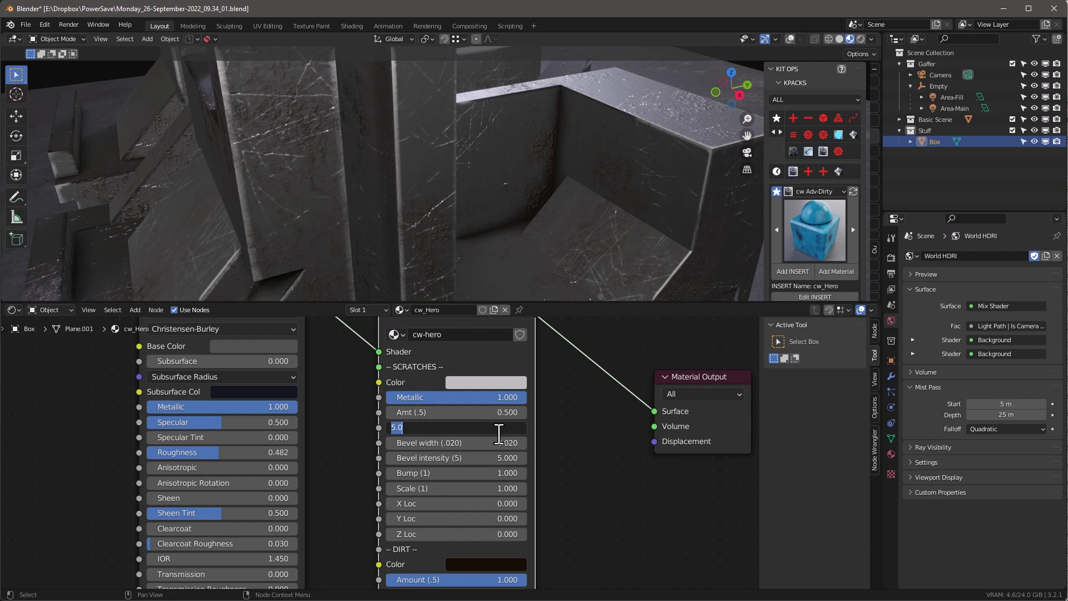
{"action": "key", "text": "Return"}
Step: Set the cw-hero scratch Scale to 1.3 and inspect the finer scratches
{"action": "middle_click_drag", "start_coordinate": [385, 127], "coordinate": [435, 165]}
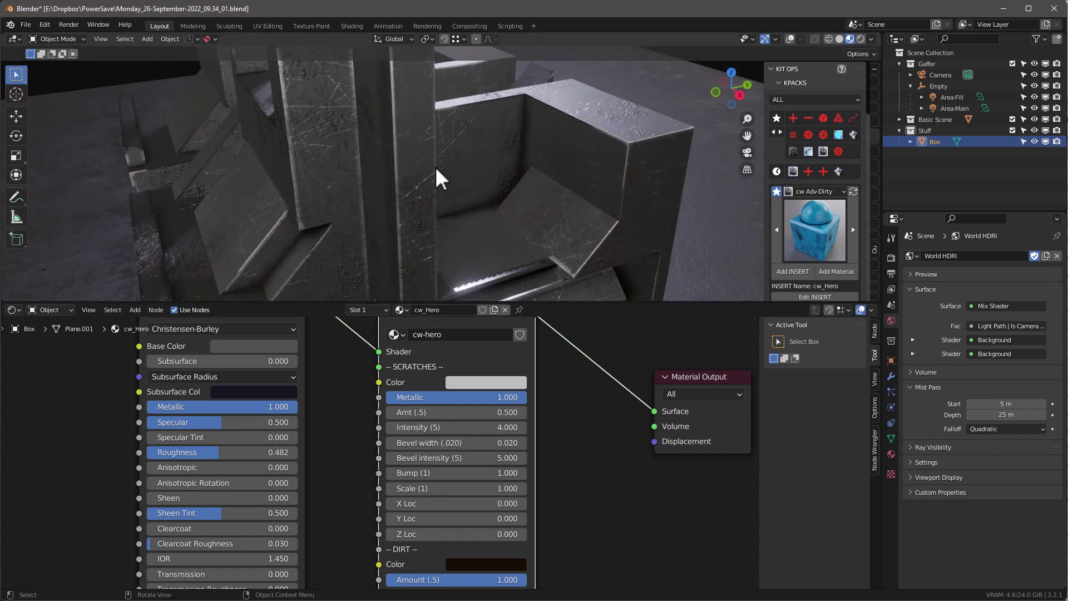
{"action": "middle_click_drag", "start_coordinate": [577, 494], "coordinate": [578, 470]}
{"action": "left_click", "coordinate": [496, 465]}
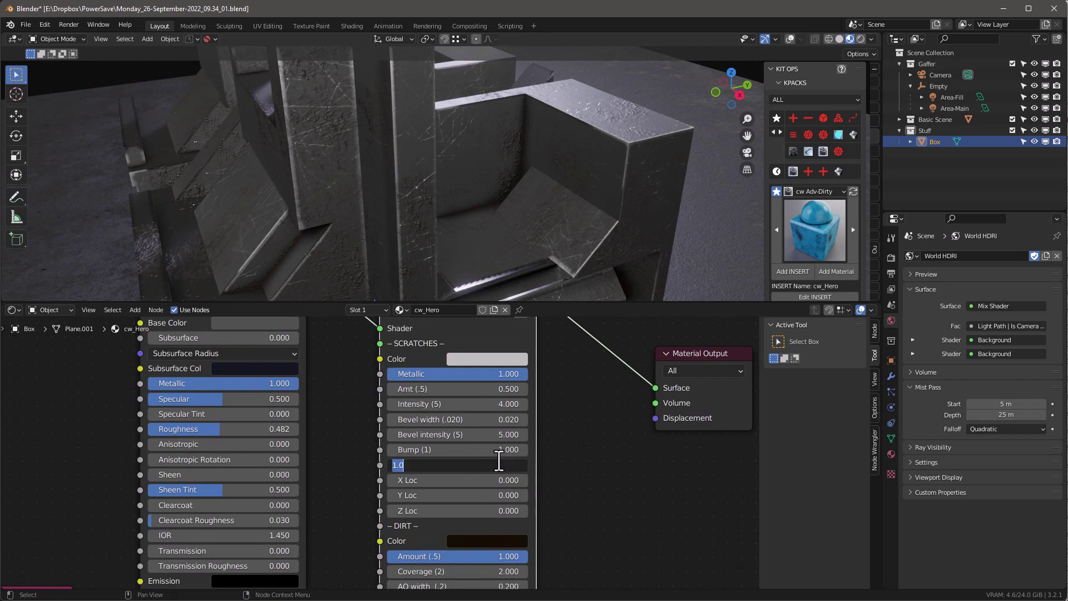
{"action": "type", "text": "1.3"}
{"action": "key", "text": "Return"}
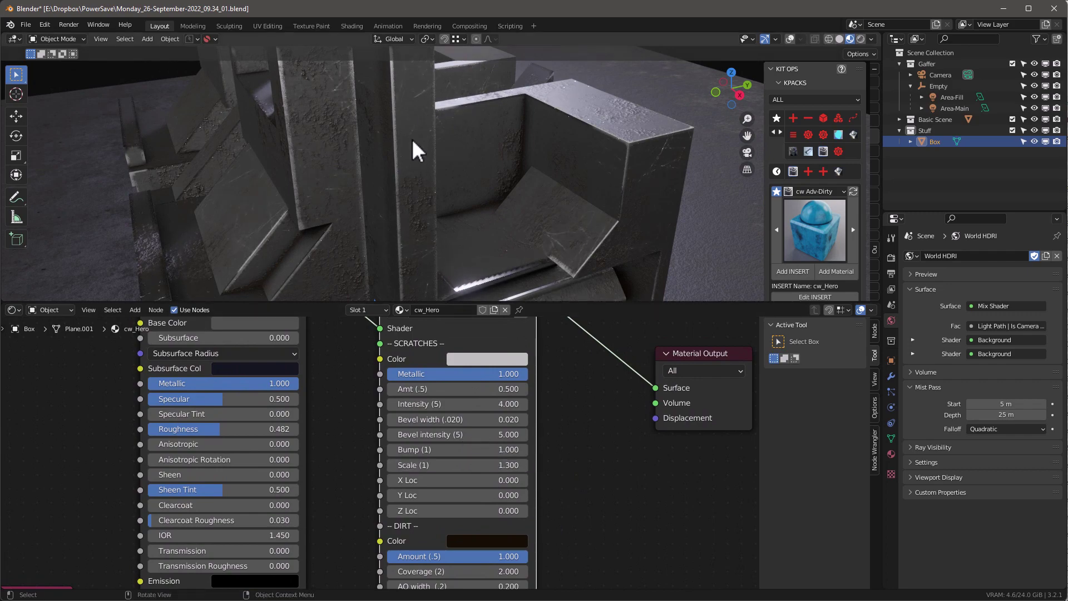
{"action": "middle_click_drag", "start_coordinate": [411, 142], "coordinate": [401, 212]}
{"action": "scroll", "coordinate": [548, 443], "scroll_direction": "down", "scroll_amount": 2}
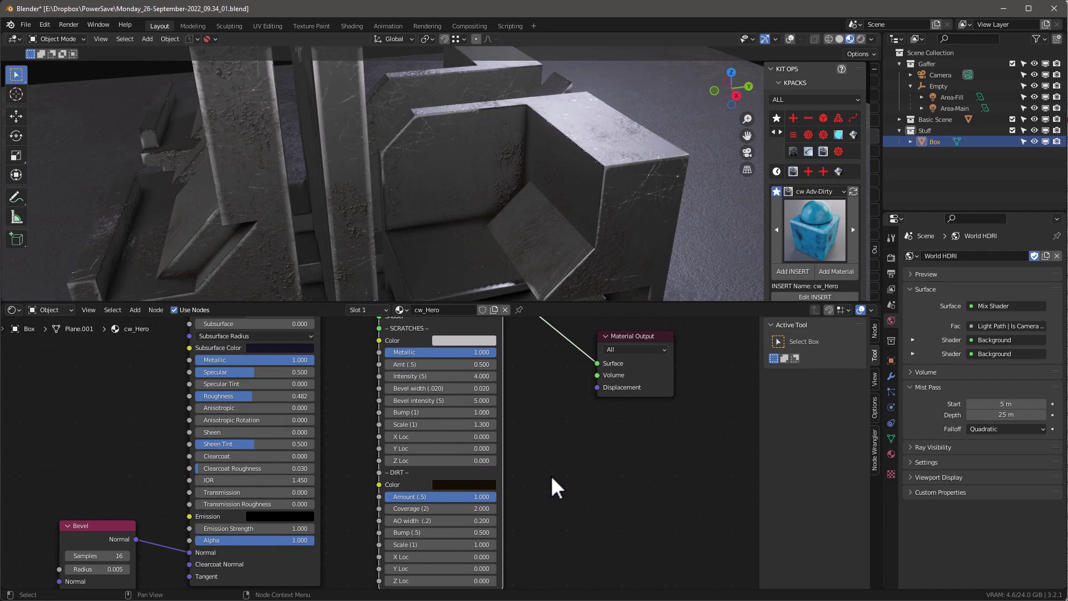
Step: Brighten the DIRT colour to rusty brown and preview the box in Rendered shading
{"action": "left_click", "coordinate": [452, 485]}
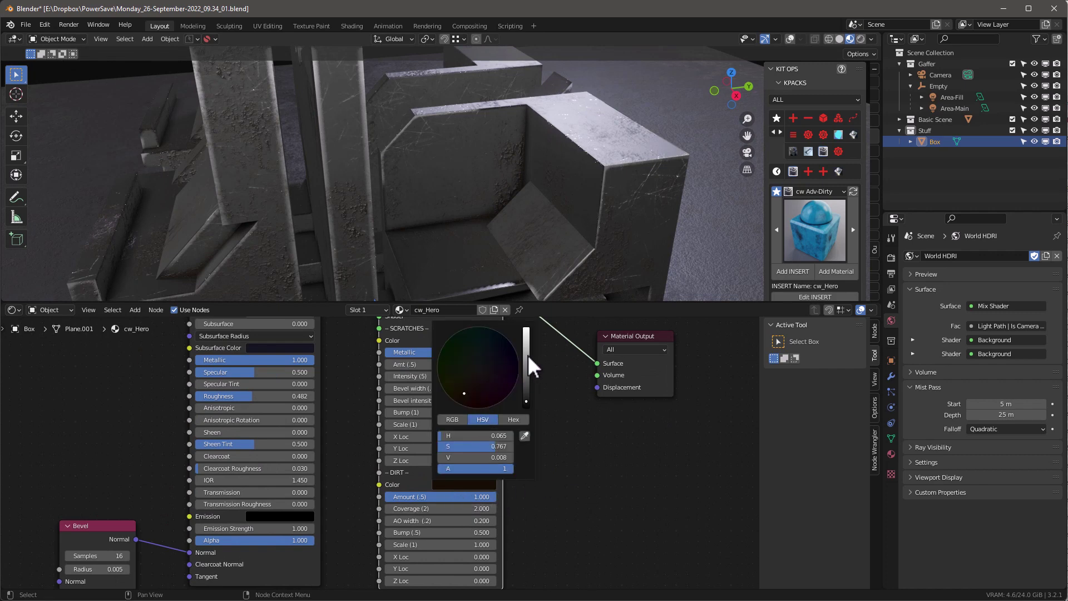
{"action": "left_click_drag", "start_coordinate": [527, 381], "coordinate": [526, 384]}
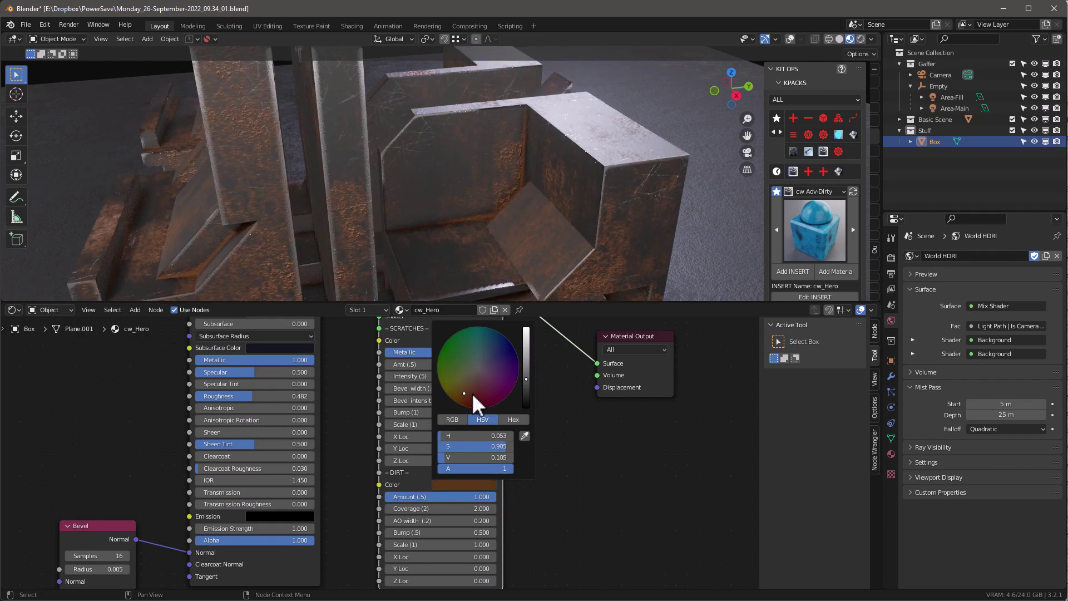
{"action": "middle_click_drag", "start_coordinate": [562, 211], "coordinate": [556, 144]}
{"action": "left_click", "coordinate": [862, 38]}
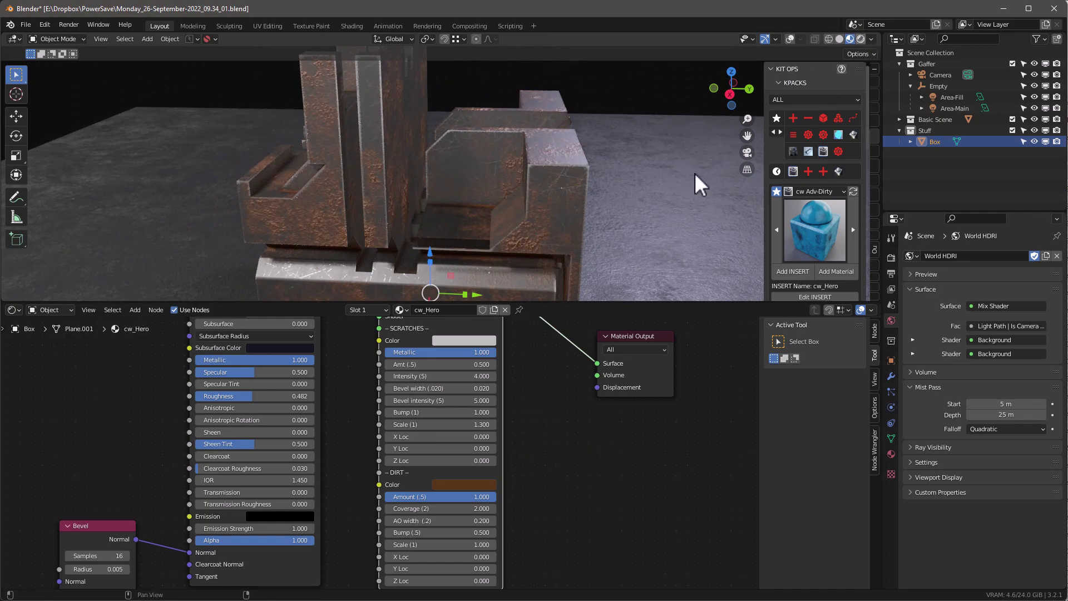
{"action": "left_click_drag", "start_coordinate": [534, 303], "coordinate": [535, 443]}
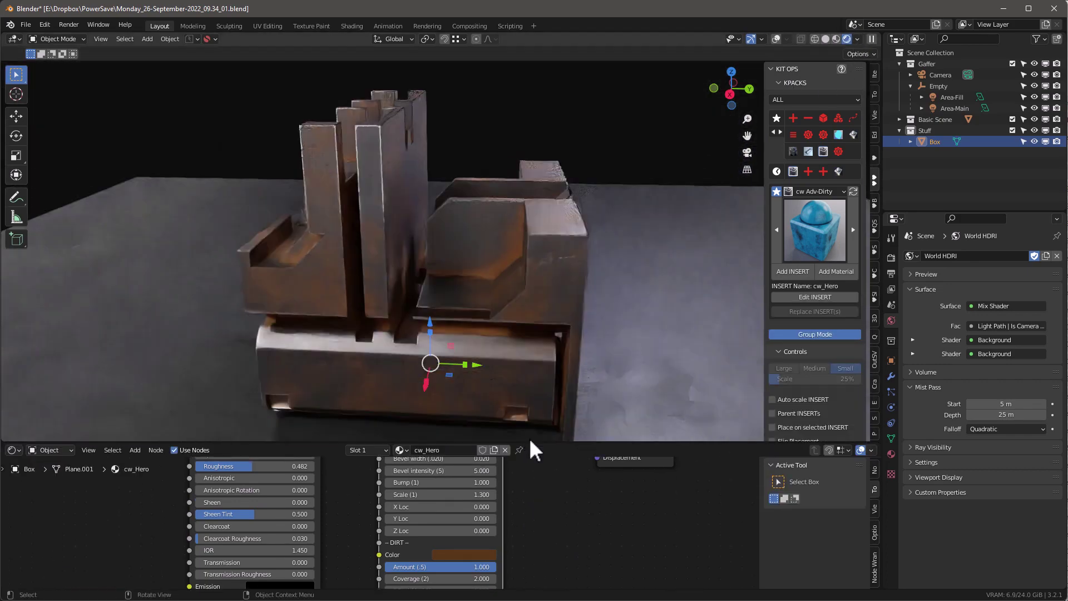
{"action": "middle_click_drag", "start_coordinate": [472, 297], "coordinate": [447, 301]}
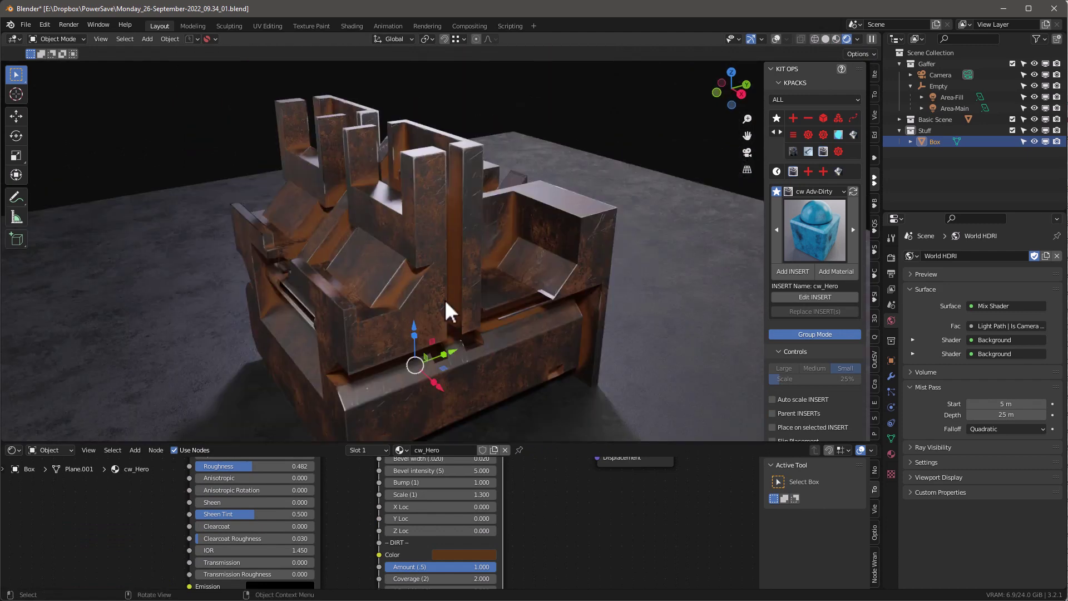
Step: Rename the material to cw_Hero_Rusty
{"action": "left_click", "coordinate": [436, 449]}
{"action": "left_click", "coordinate": [446, 451]}
{"action": "key", "text": "Return"}
{"action": "left_click", "coordinate": [814, 190]}
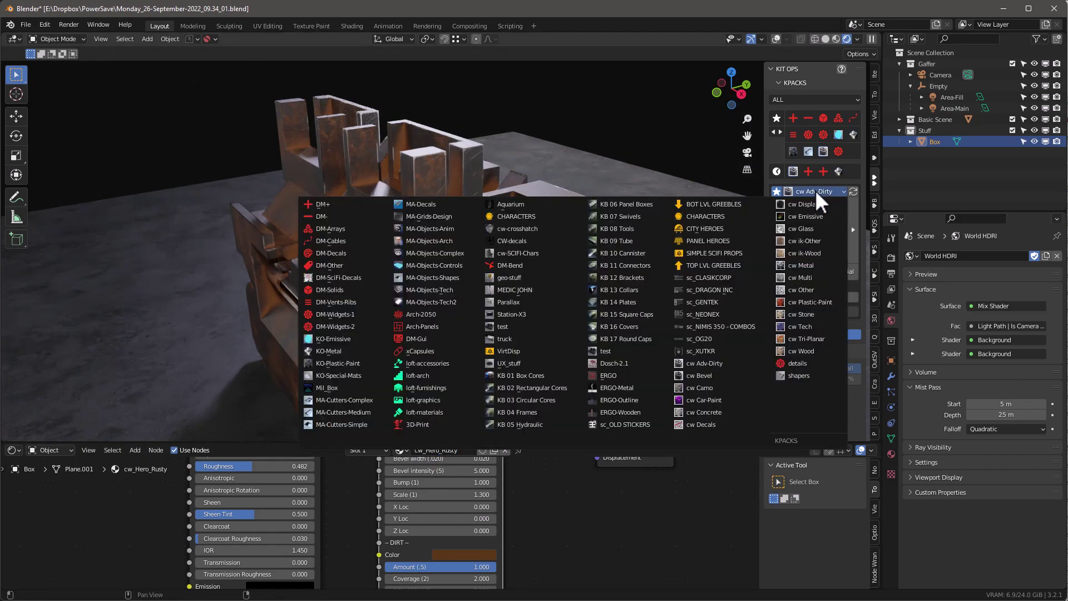
{"action": "left_click", "coordinate": [705, 362]}
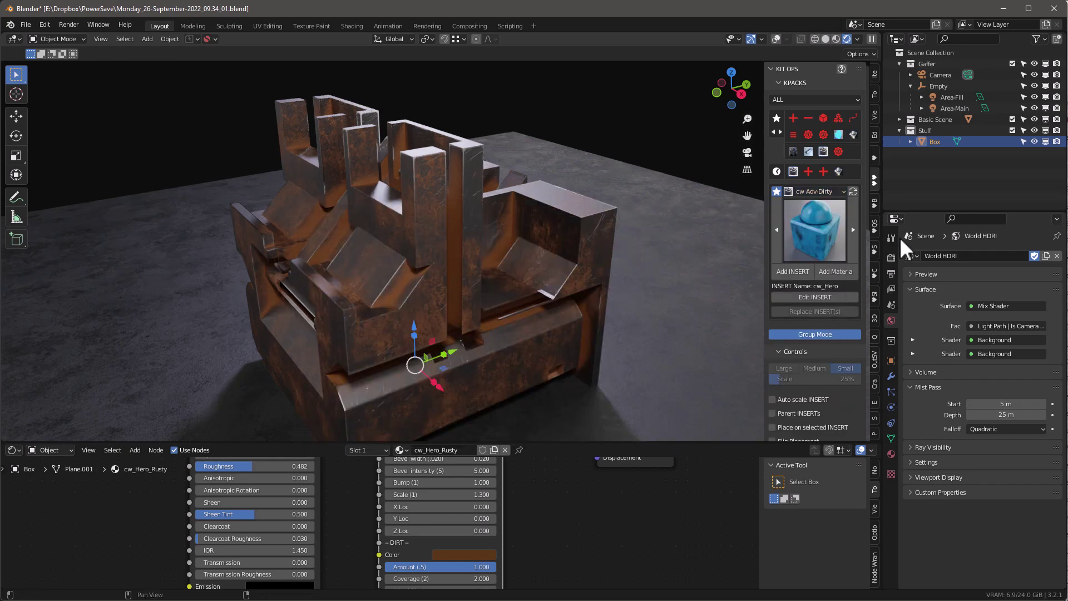
{"action": "middle_click_drag", "start_coordinate": [501, 262], "coordinate": [451, 258]}
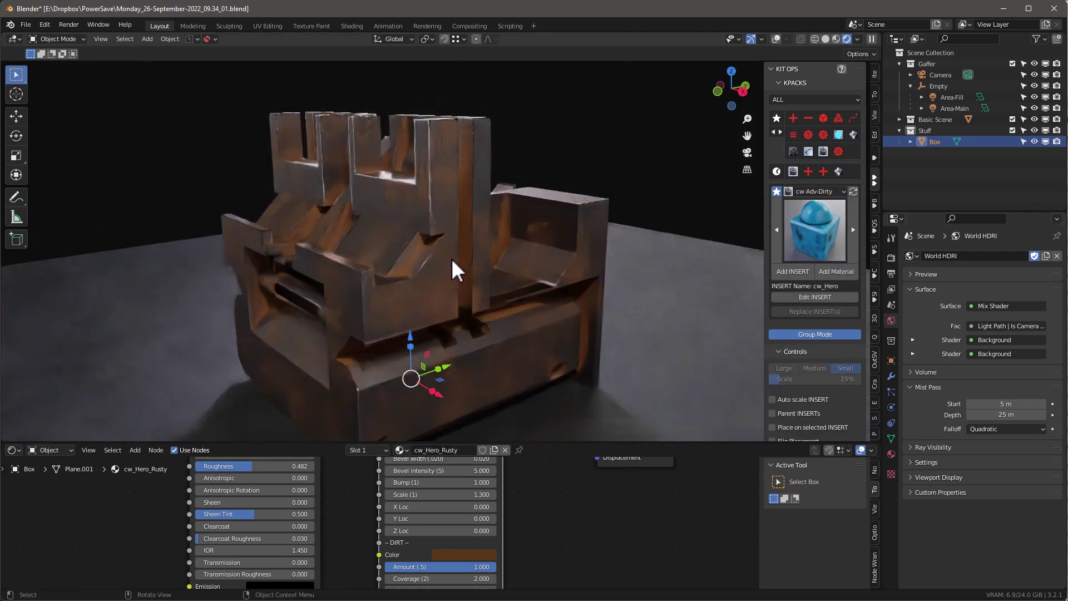
{"action": "right_click", "coordinate": [446, 206]}
{"action": "mouse_move", "coordinate": [408, 410]}
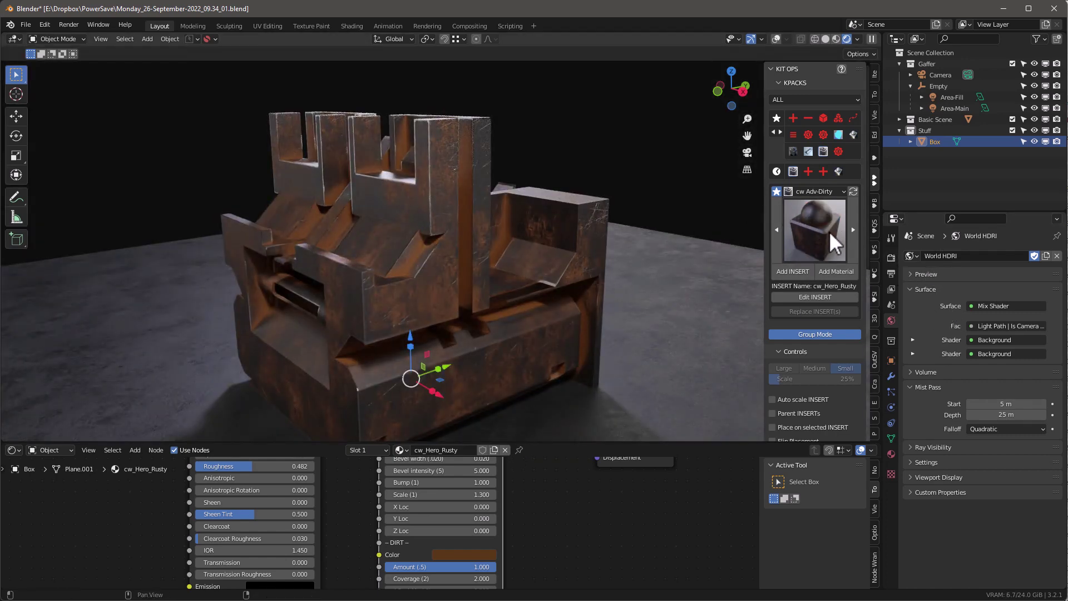
{"action": "middle_click_drag", "start_coordinate": [440, 235], "coordinate": [425, 222]}
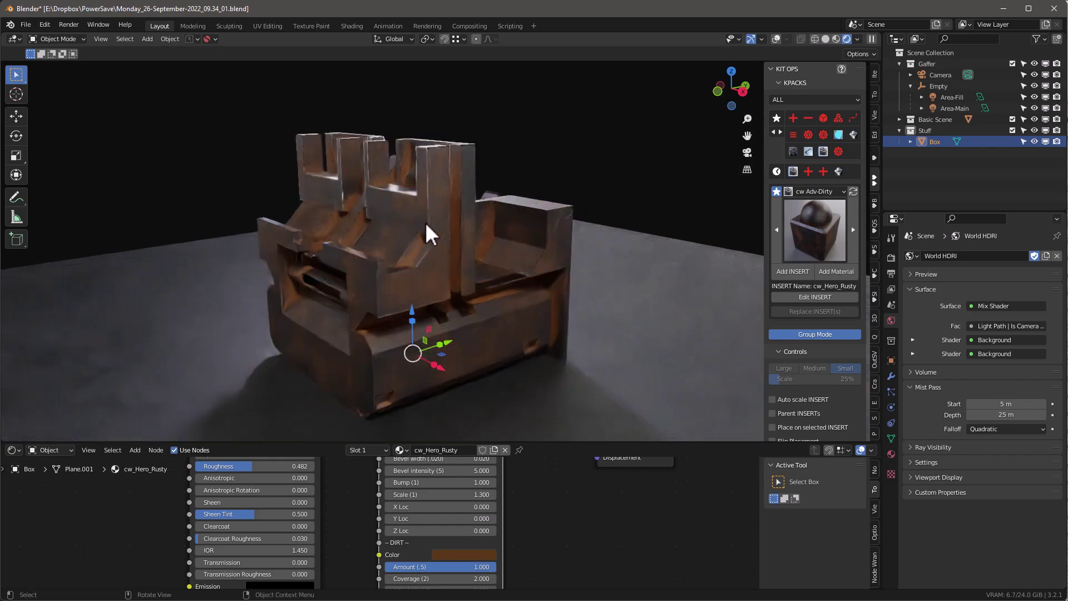
{"action": "left_click", "coordinate": [19, 25]}
Step: Start a new General scene without saving and cut the cube with the adv_cube6_1 insert
{"action": "mouse_move", "coordinate": [27, 33]}
{"action": "left_click", "coordinate": [155, 40]}
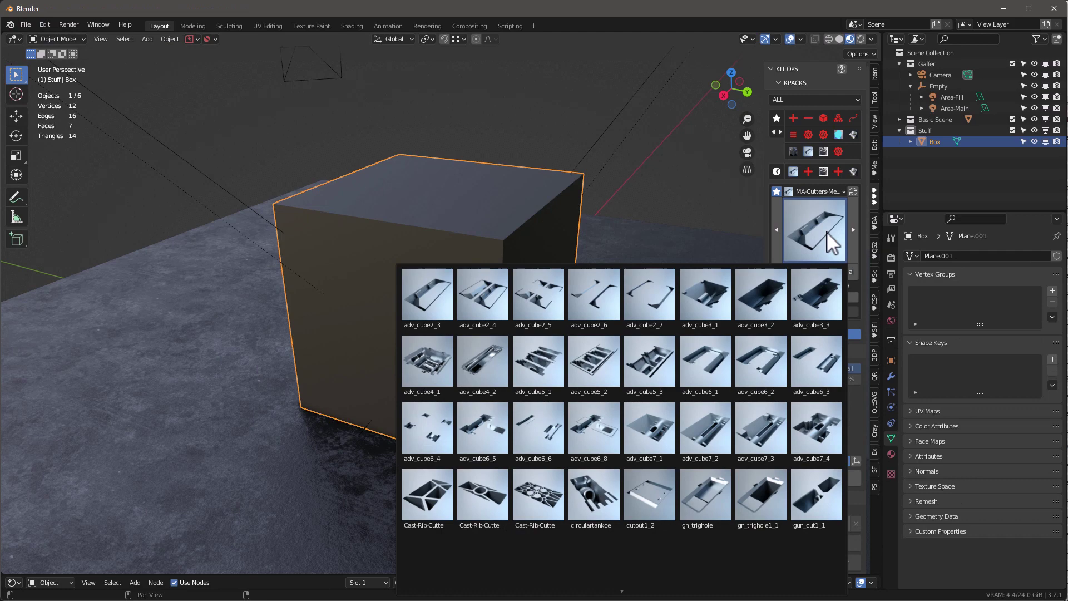
{"action": "left_click", "coordinate": [698, 367]}
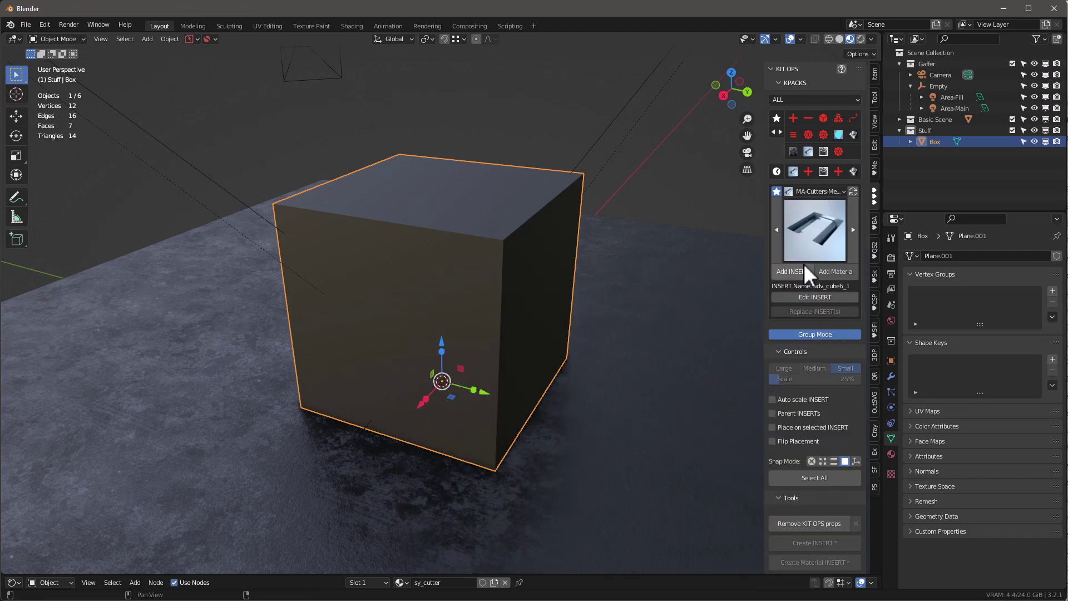
{"action": "left_click", "coordinate": [795, 271]}
{"action": "left_click", "coordinate": [457, 195]}
{"action": "right_click", "coordinate": [442, 199]}
Step: Add the adv_cube4_1 cutter insert, then convert both cutters into the cube's mesh
{"action": "left_click", "coordinate": [441, 206]}
{"action": "left_click", "coordinate": [433, 358]}
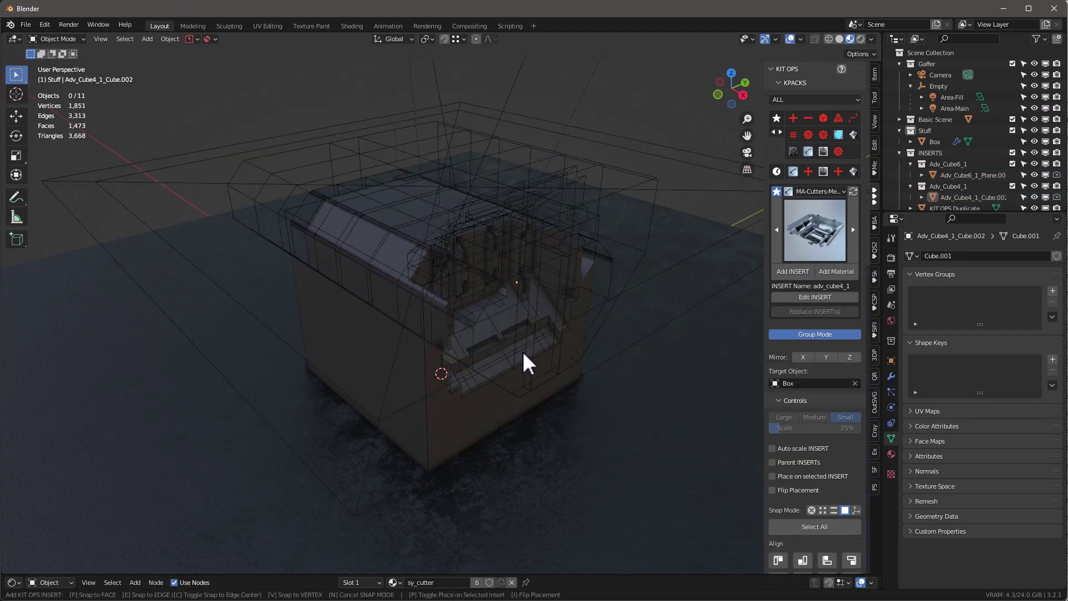
{"action": "left_click", "coordinate": [526, 271]}
{"action": "middle_click_drag", "start_coordinate": [527, 278], "coordinate": [757, 400]}
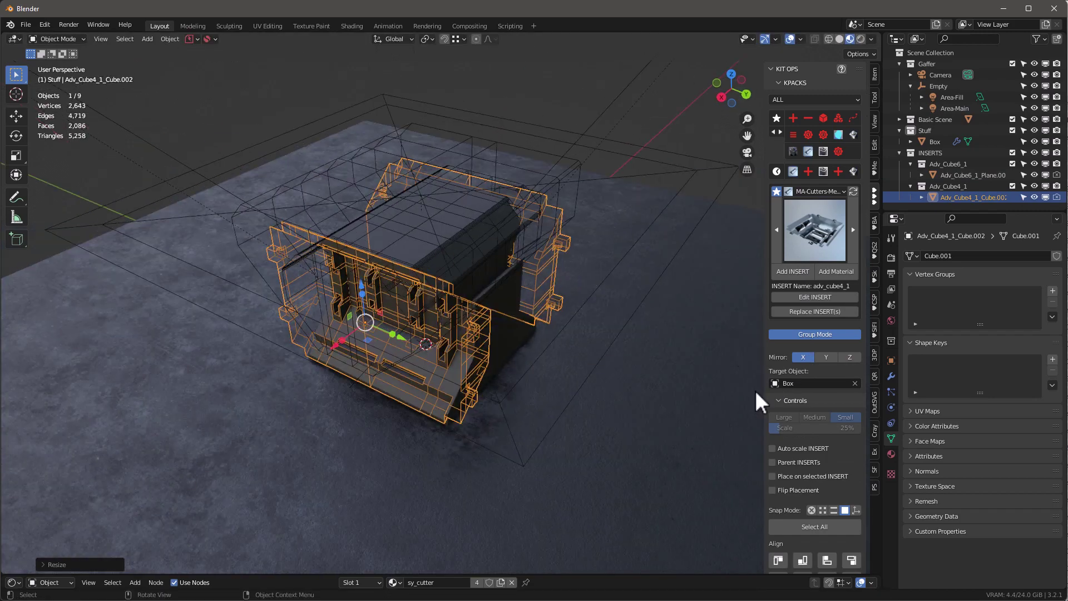
{"action": "scroll", "coordinate": [779, 400], "scroll_direction": "down", "scroll_amount": 10}
{"action": "left_click", "coordinate": [501, 321]}
{"action": "left_click", "coordinate": [815, 449]}
{"action": "middle_click_drag", "start_coordinate": [556, 312], "coordinate": [465, 267]}
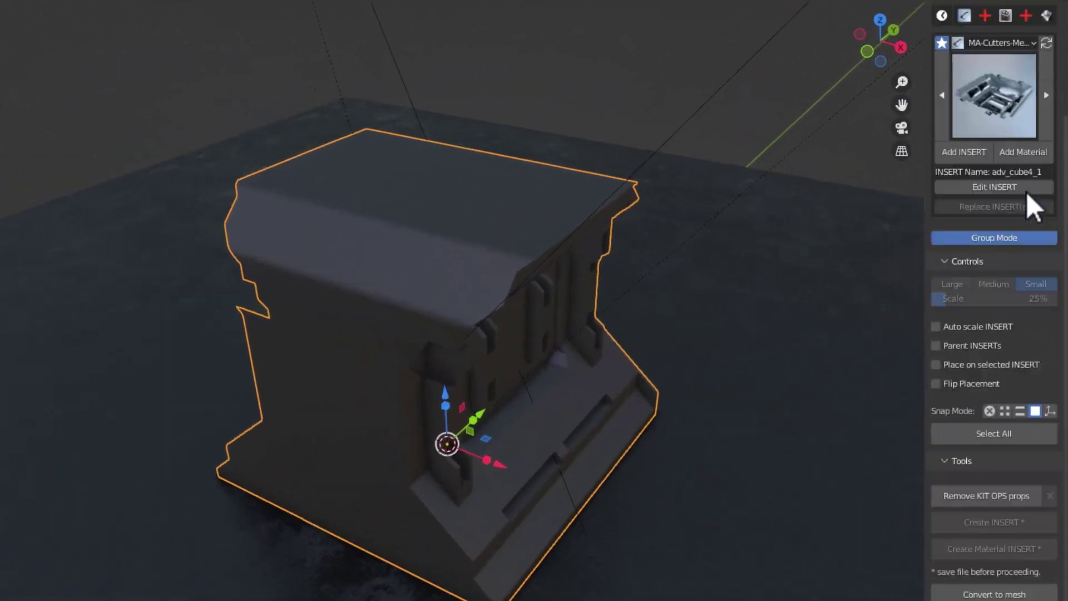
Step: Apply cw_Hero_Rusty from the cw Adv-Dirty KPACK to the cut box and bring up its KIT OPS menu
{"action": "scroll", "coordinate": [834, 195], "scroll_direction": "up", "scroll_amount": 5}
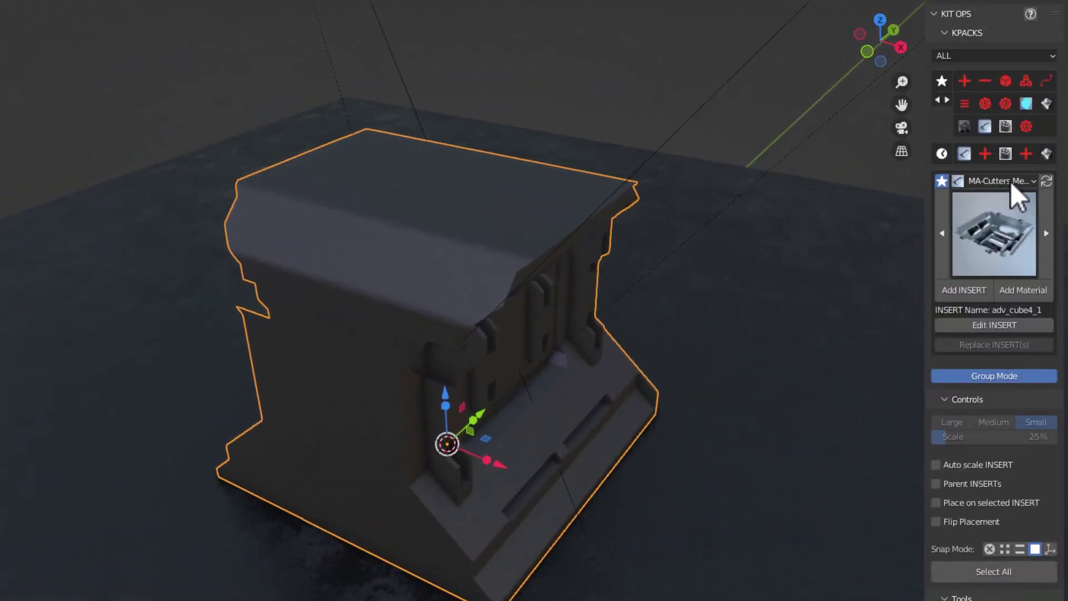
{"action": "left_click", "coordinate": [1045, 103]}
{"action": "left_click", "coordinate": [1005, 126]}
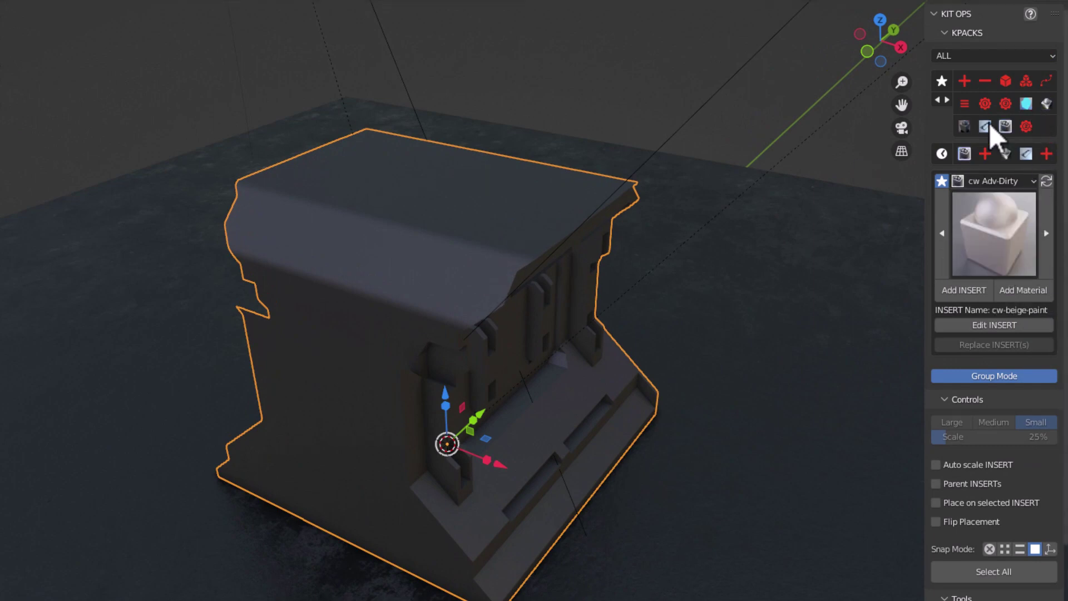
{"action": "left_click", "coordinate": [993, 245]}
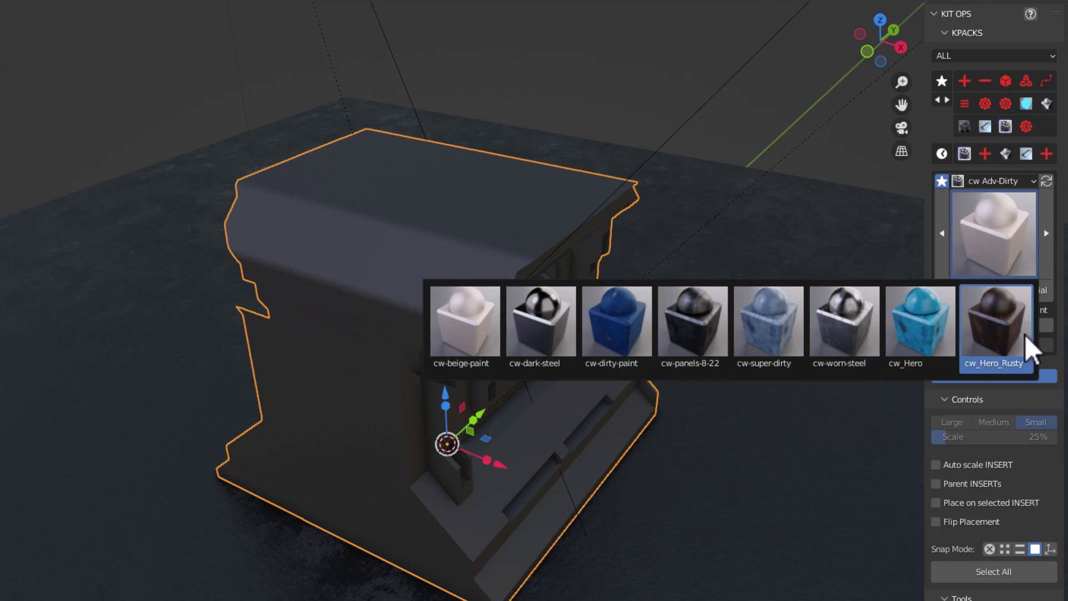
{"action": "left_click", "coordinate": [1003, 332]}
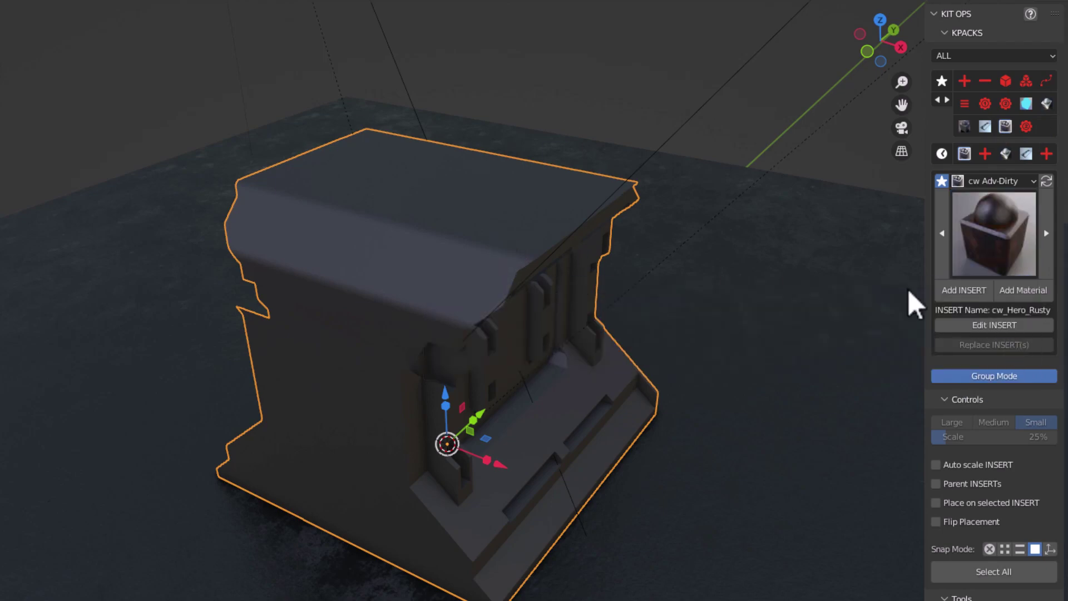
{"action": "left_click", "coordinate": [1033, 291]}
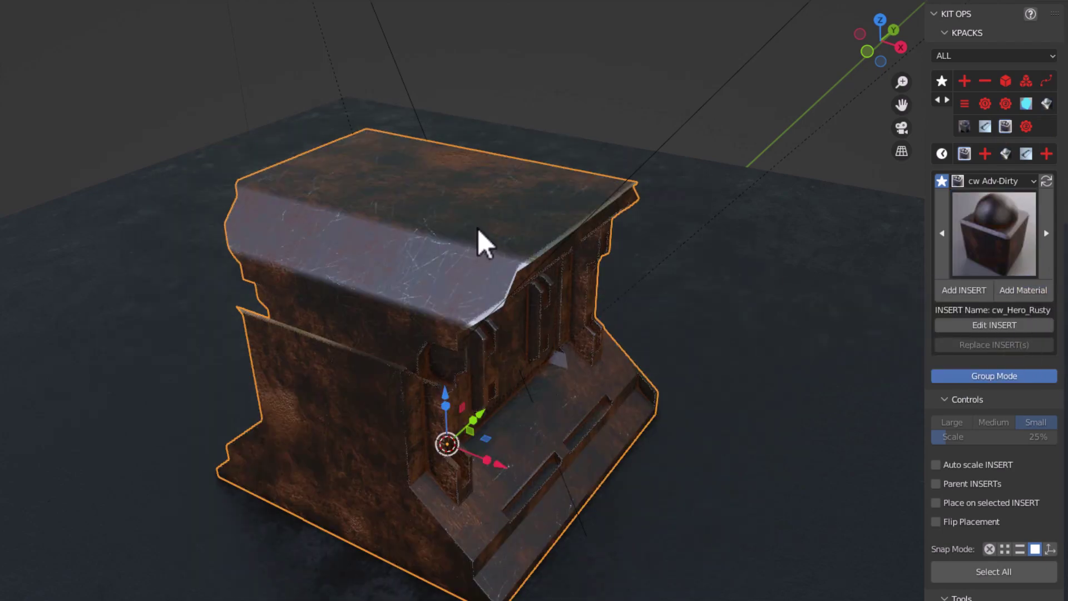
{"action": "middle_click_drag", "start_coordinate": [478, 229], "coordinate": [503, 261]}
{"action": "scroll", "coordinate": [564, 235], "scroll_direction": "down", "scroll_amount": 3}
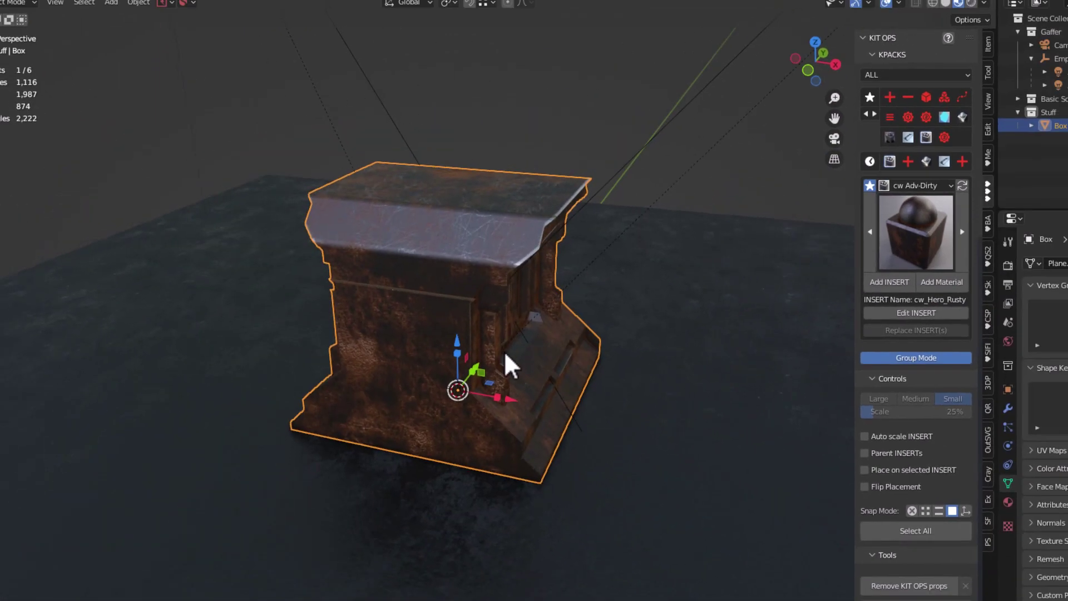
{"action": "right_click", "coordinate": [464, 254]}
{"action": "mouse_move", "coordinate": [433, 255]}
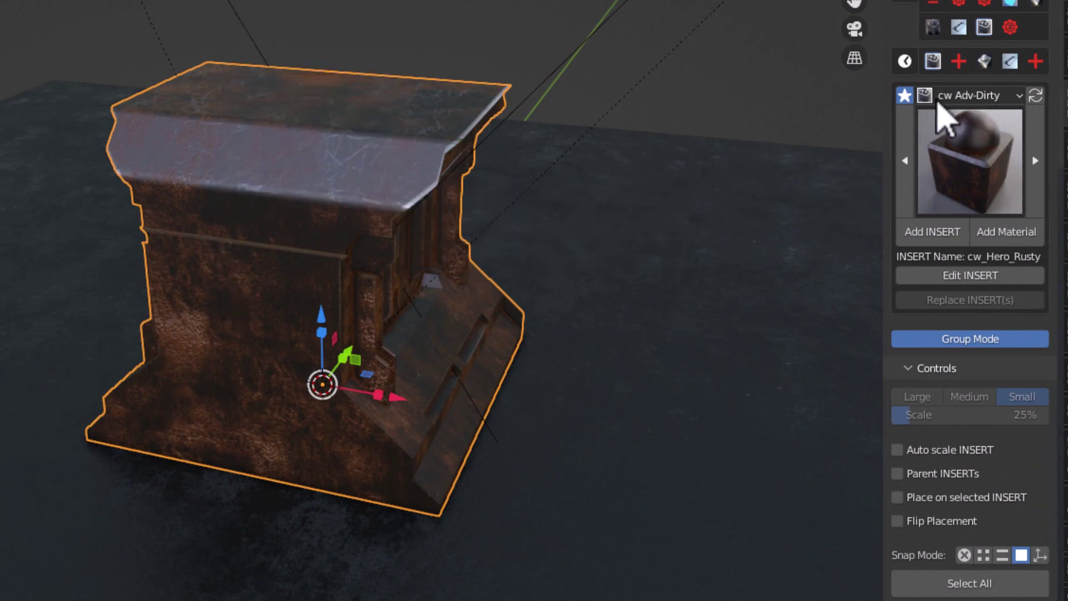
Step: Orbit around the rusty block, activate the DM-Widgets-2 KPACK with antenna-01, and select Box
{"action": "middle_click_drag", "start_coordinate": [374, 166], "coordinate": [734, 161]}
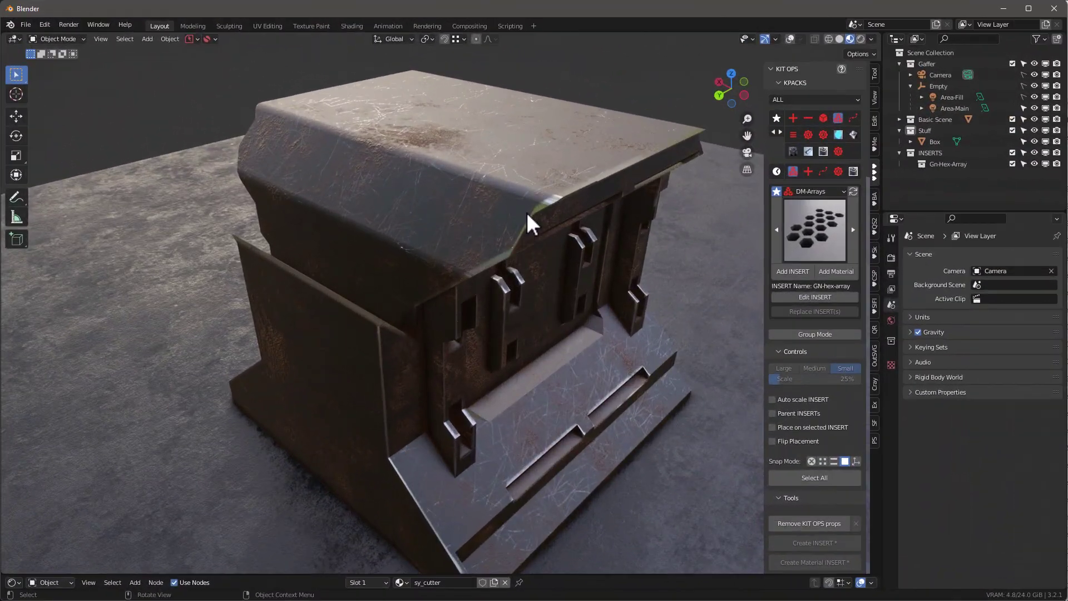
{"action": "middle_click_drag", "start_coordinate": [529, 222], "coordinate": [604, 183]}
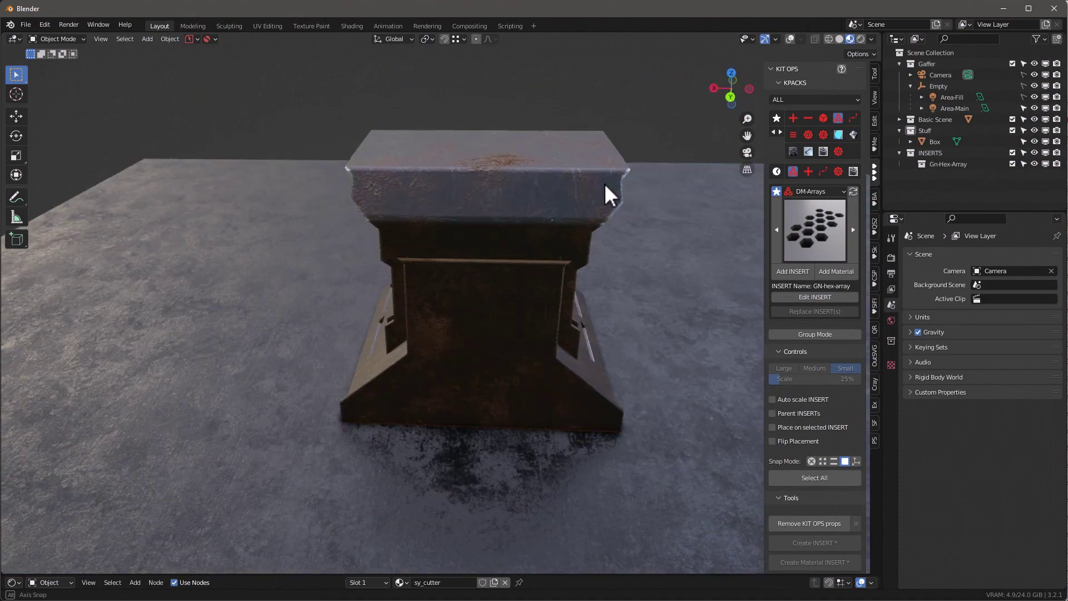
{"action": "middle_click_drag", "start_coordinate": [519, 159], "coordinate": [361, 188]}
{"action": "middle_click_drag", "start_coordinate": [503, 213], "coordinate": [752, 268]}
{"action": "left_click", "coordinate": [823, 134]}
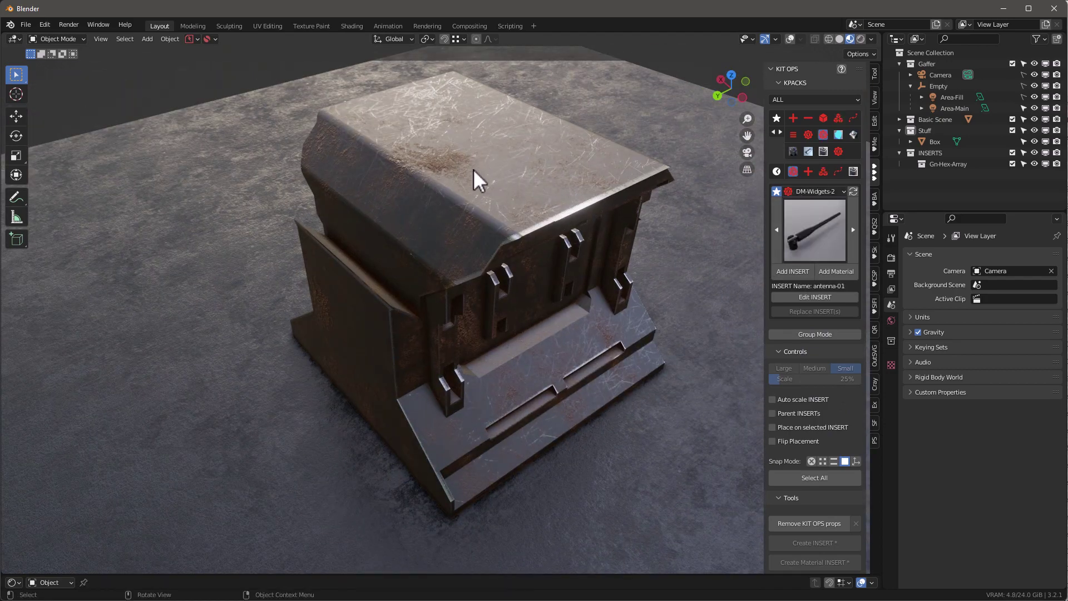
{"action": "middle_click_drag", "start_coordinate": [473, 169], "coordinate": [548, 179]}
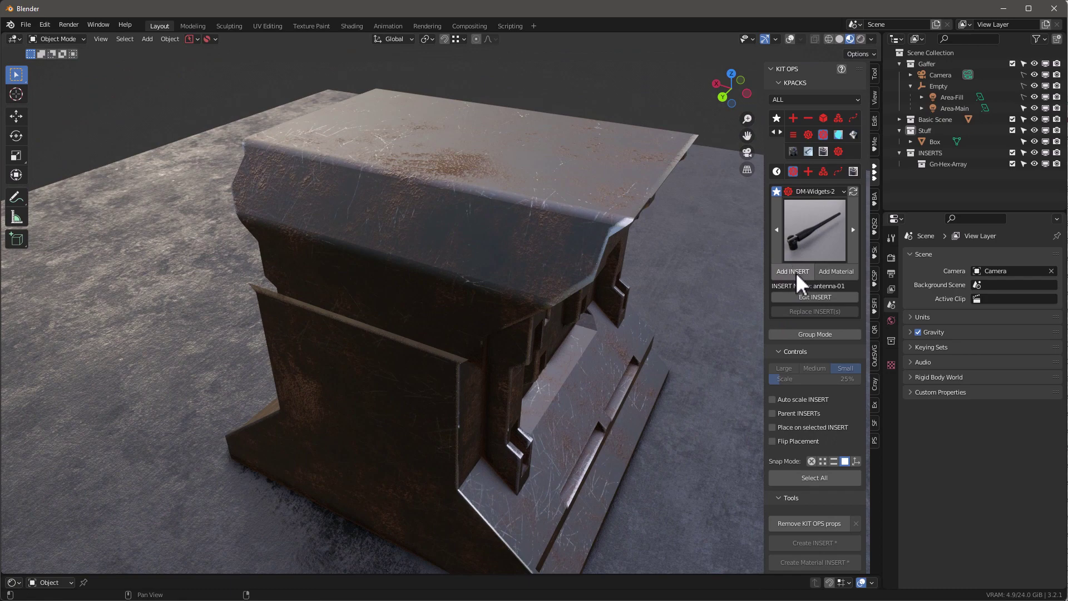
{"action": "left_click", "coordinate": [513, 163]}
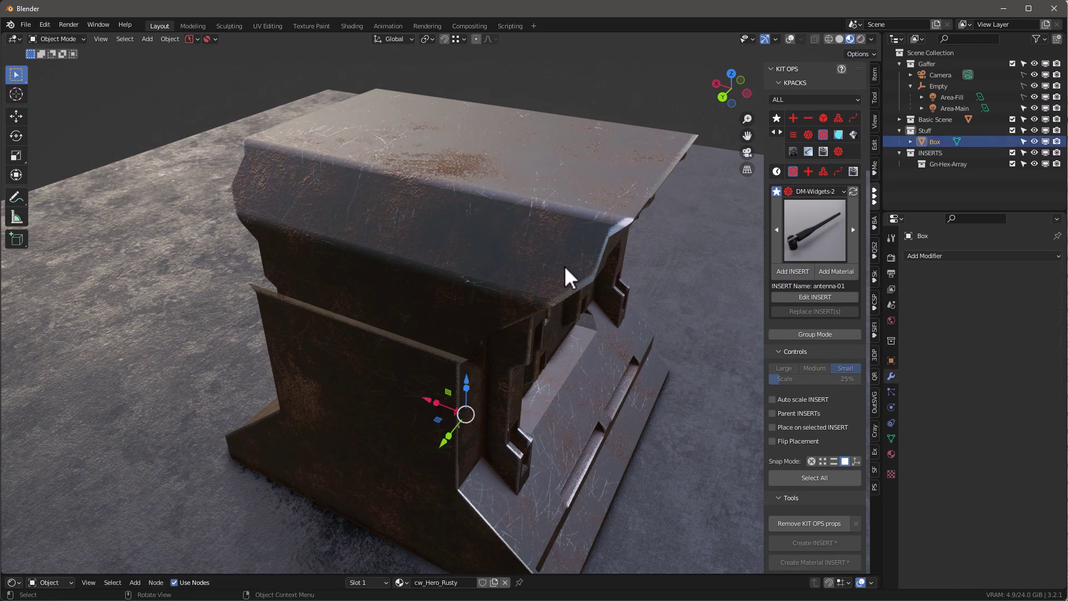
Step: With overlays on, add antenna-01, rotate and scale it, and vertex-snap it across the block's top
{"action": "left_click", "coordinate": [790, 39]}
{"action": "left_click", "coordinate": [805, 273]}
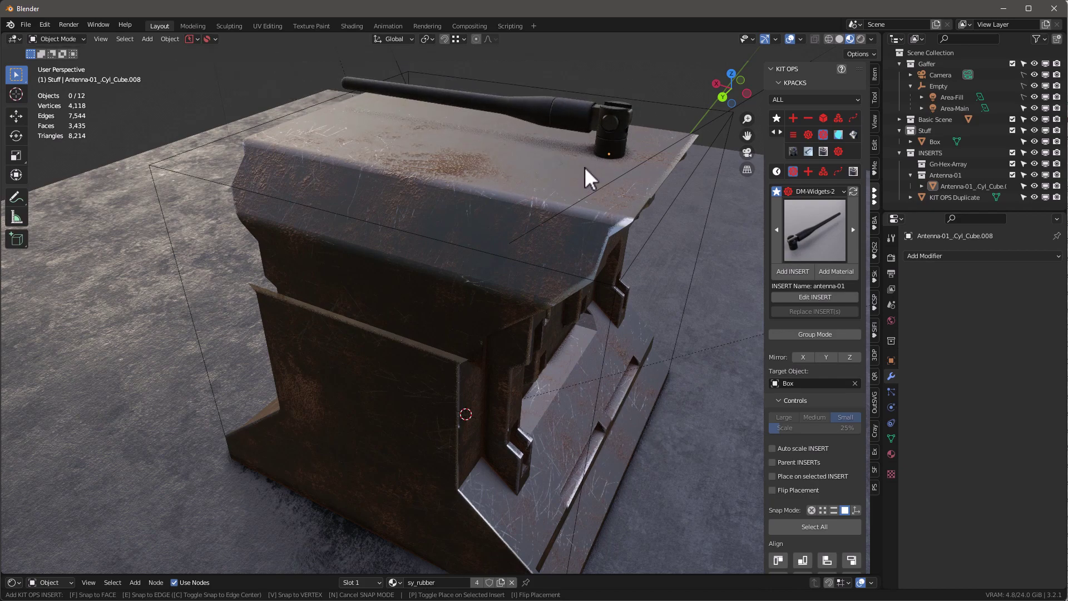
{"action": "scroll", "coordinate": [583, 165], "scroll_direction": "down", "scroll_amount": 5, "text": "ctrl"}
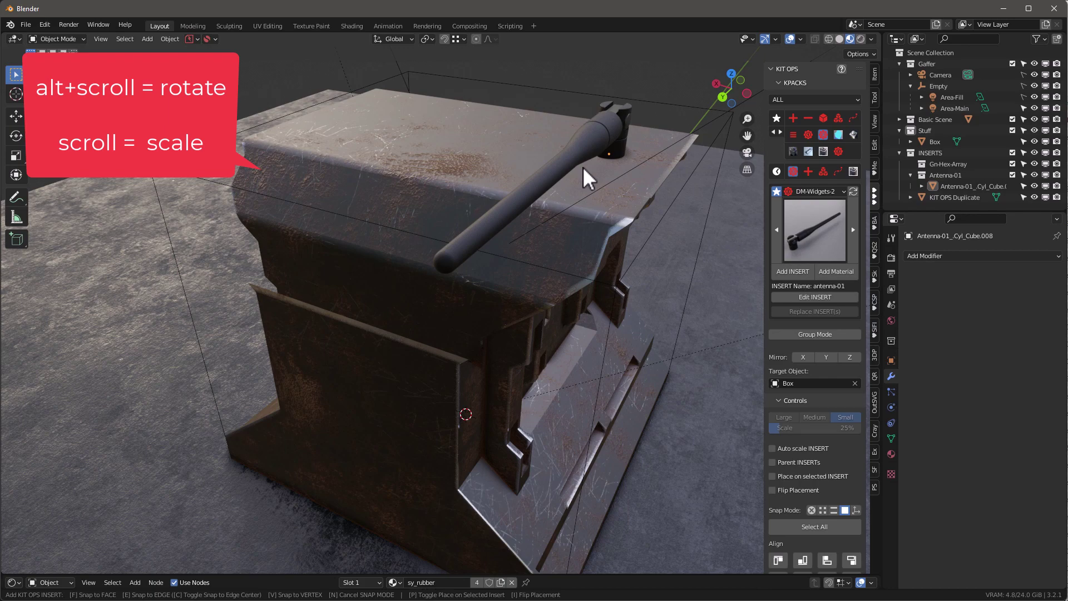
{"action": "scroll", "coordinate": [578, 173], "scroll_direction": "down", "scroll_amount": 4}
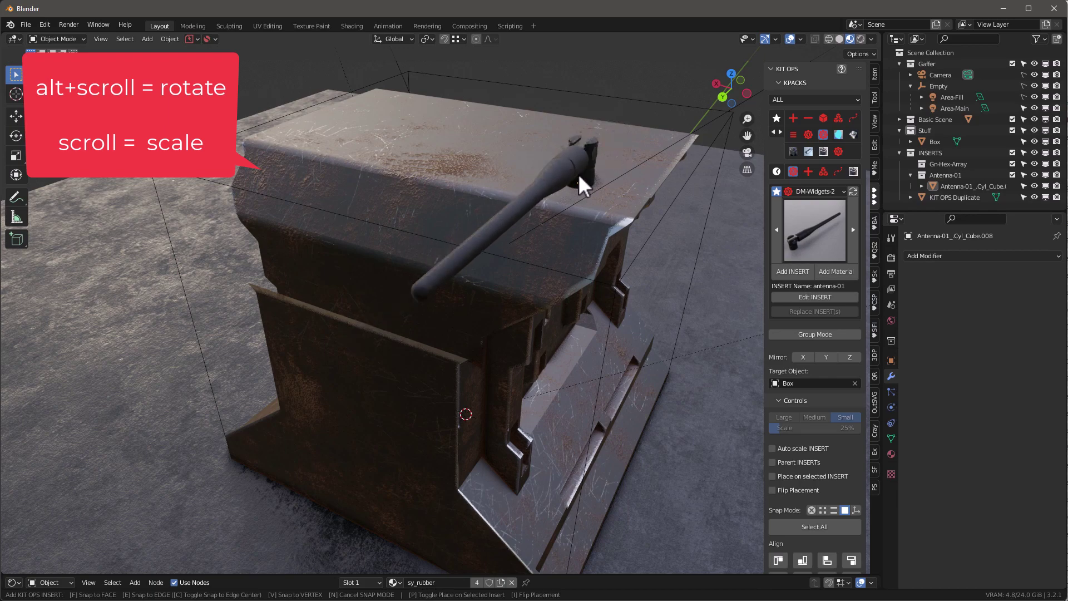
{"action": "scroll", "coordinate": [578, 171], "scroll_direction": "up", "scroll_amount": 4}
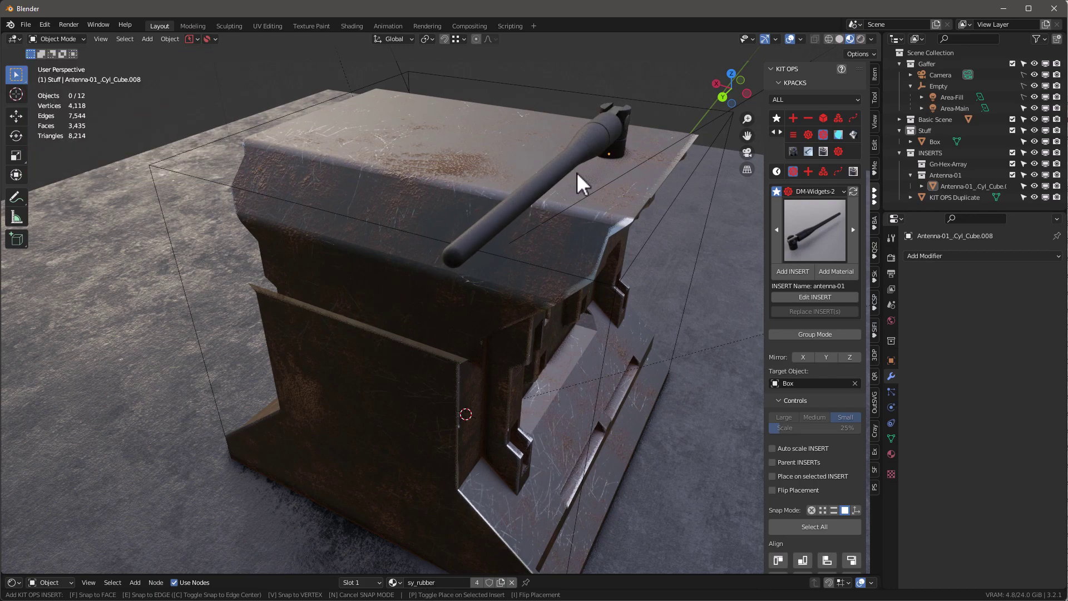
{"action": "left_click", "coordinate": [508, 152]}
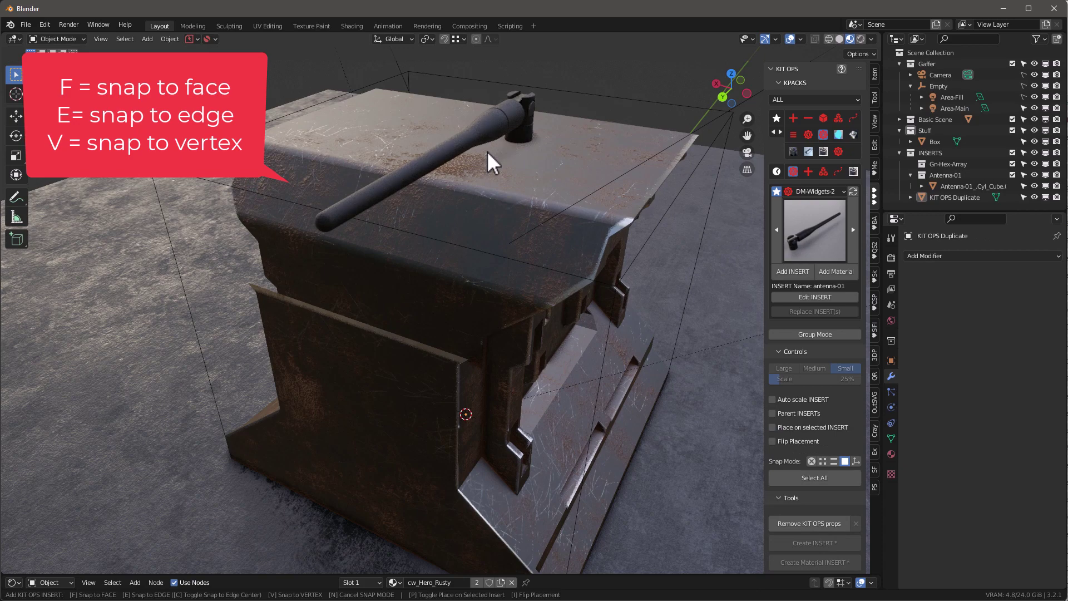
{"action": "key", "text": "v"}
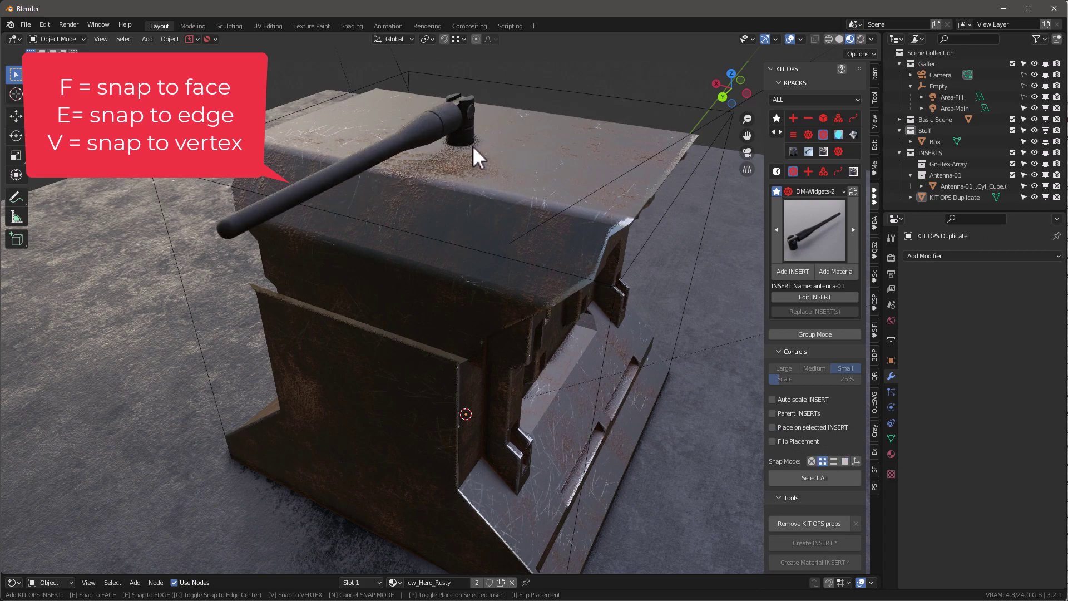
{"action": "left_click", "coordinate": [460, 156]}
{"action": "mouse_move", "coordinate": [459, 156]}
{"action": "middle_mouse_down"}
{"action": "mouse_move", "coordinate": [479, 154]}
{"action": "mouse_move", "coordinate": [443, 162]}
{"action": "mouse_move", "coordinate": [458, 164]}
{"action": "middle_mouse_up"}
Step: Relocate the antenna insert to a new spot on the box top, toggling face snapping
{"action": "key", "text": "q"}
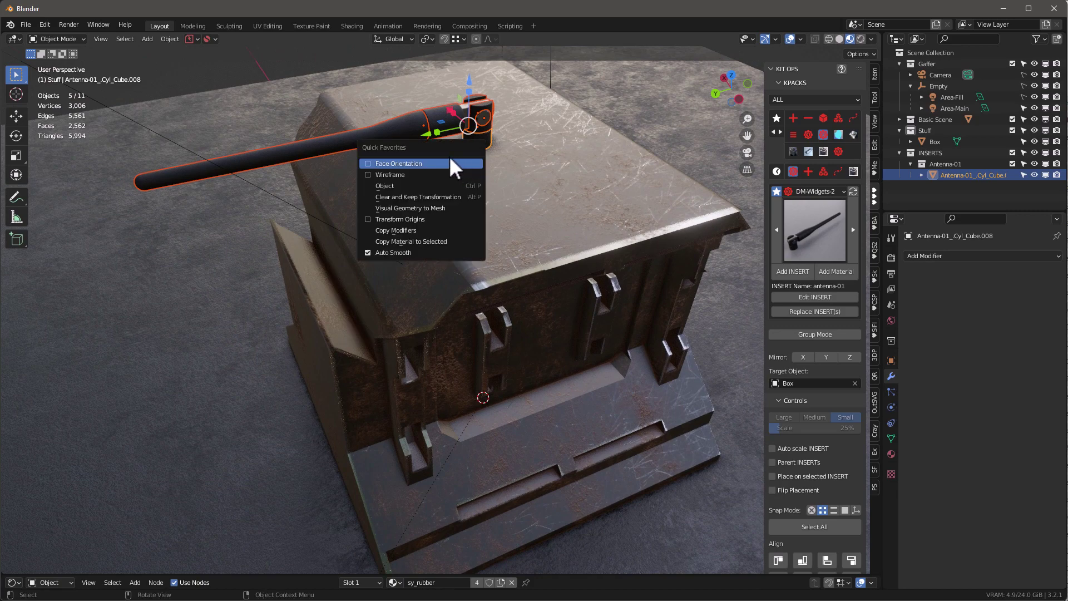
{"action": "left_click", "coordinate": [390, 175]}
{"action": "middle_click_drag", "start_coordinate": [388, 180], "coordinate": [461, 125]}
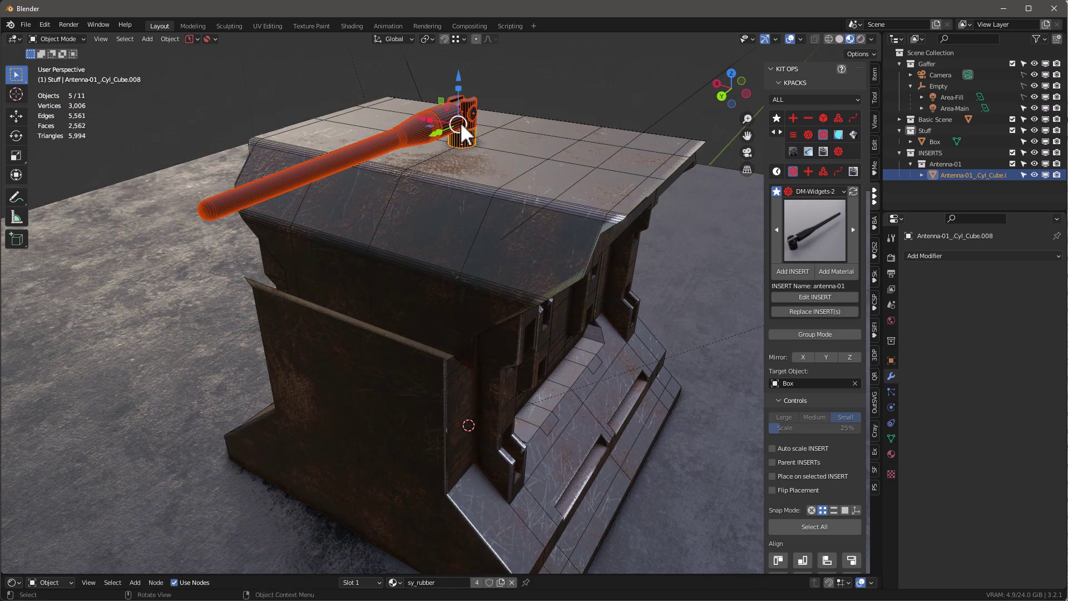
{"action": "right_click", "coordinate": [463, 139]}
{"action": "mouse_move", "coordinate": [432, 262]}
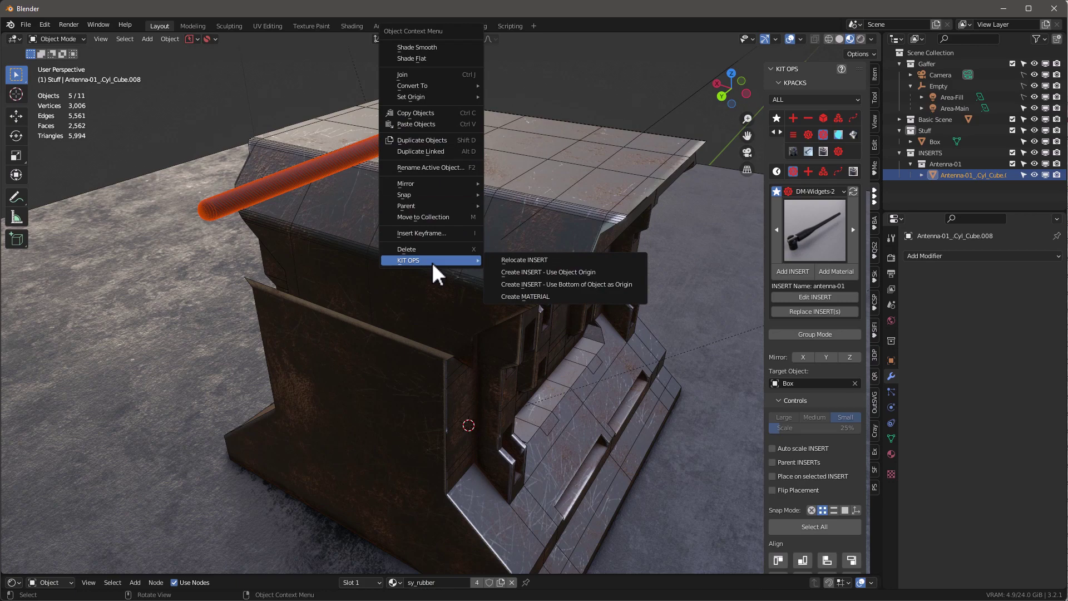
{"action": "left_click", "coordinate": [528, 258]}
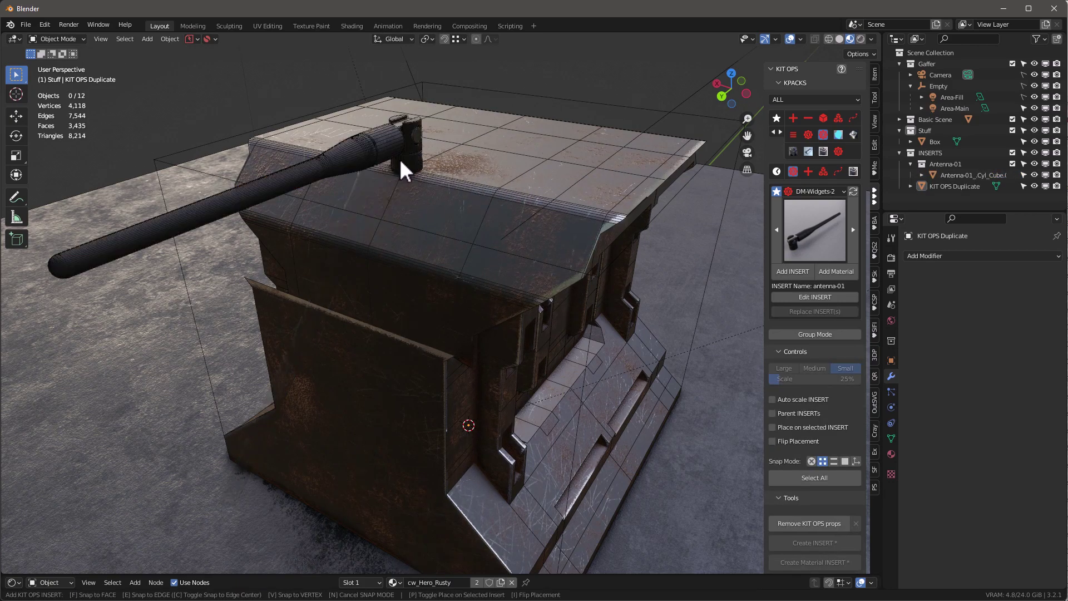
{"action": "key", "text": "f"}
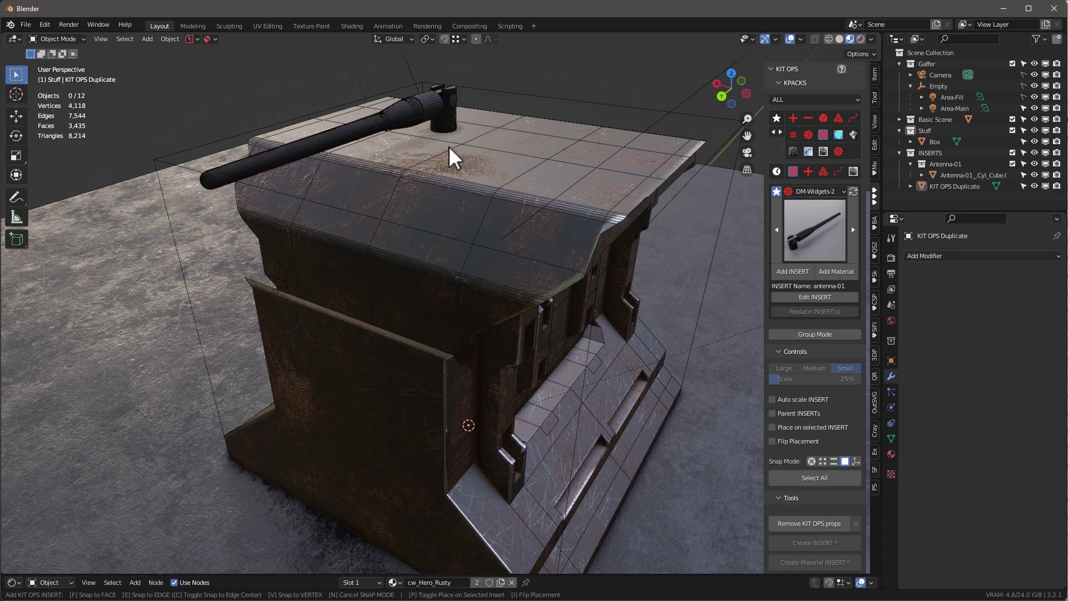
{"action": "key", "text": "f"}
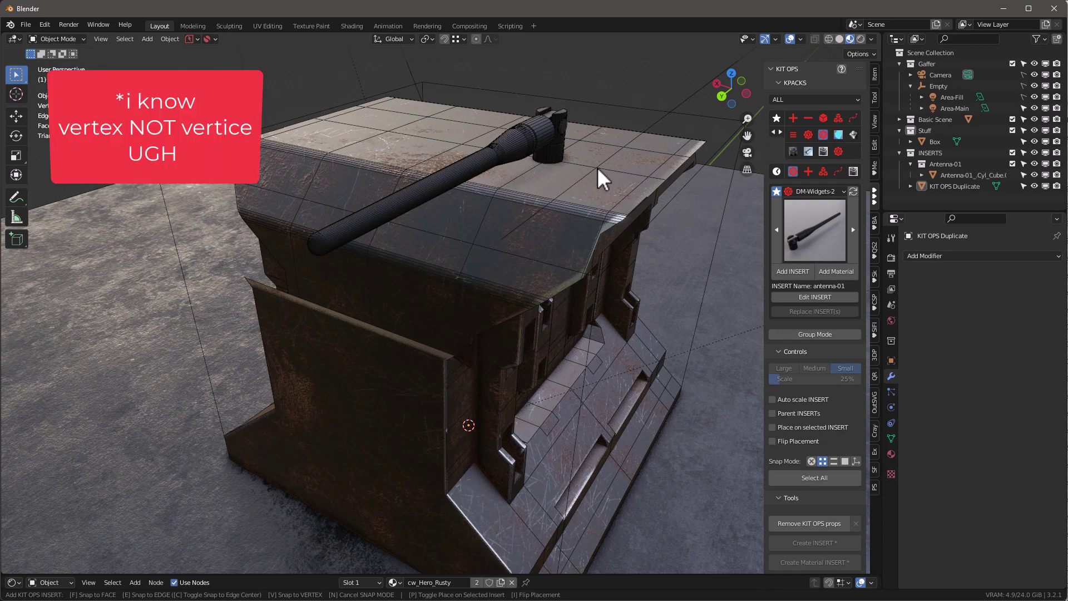
{"action": "left_click", "coordinate": [596, 166]}
Step: Toggle the antenna's wireframe display and test-move it with G, cancelling so it stays put
{"action": "right_click", "coordinate": [596, 167]}
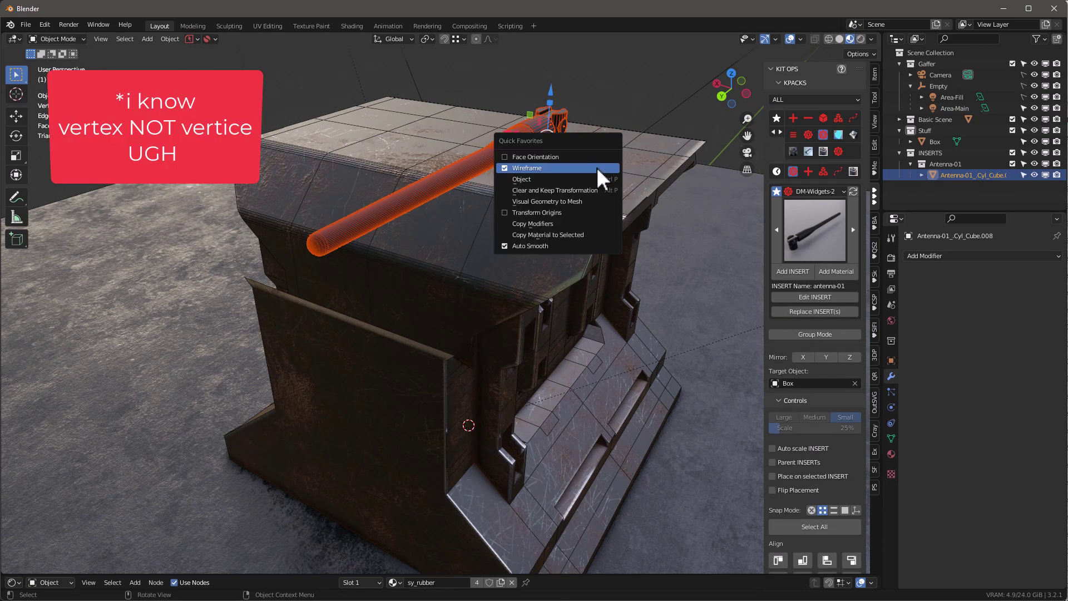
{"action": "left_click", "coordinate": [596, 168]}
{"action": "middle_click_drag", "start_coordinate": [596, 168], "coordinate": [481, 196]}
{"action": "scroll", "coordinate": [480, 196], "scroll_direction": "up", "scroll_amount": 3}
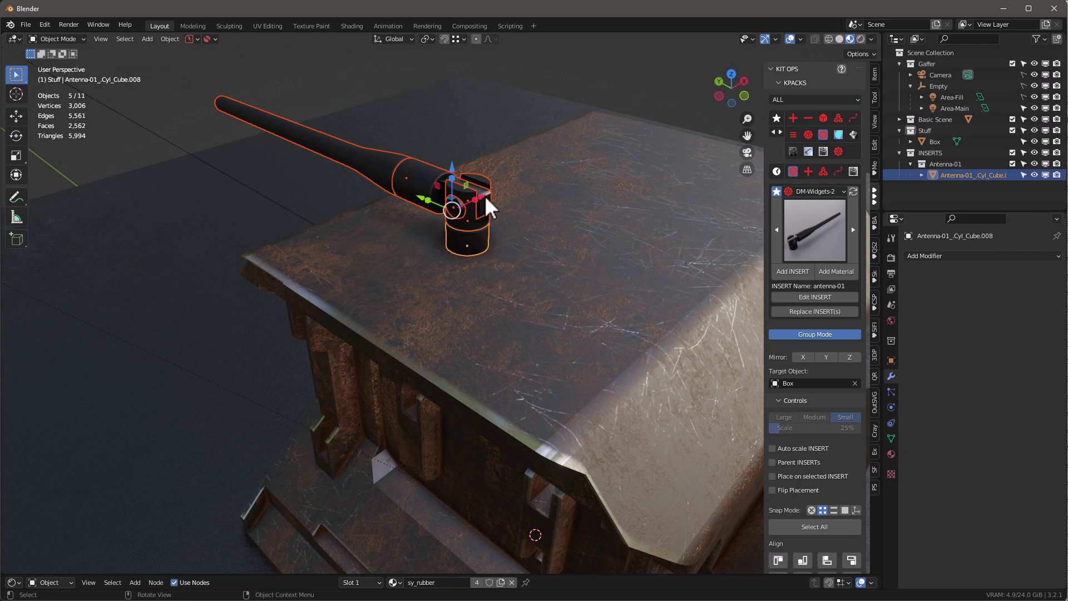
{"action": "key", "text": "g"}
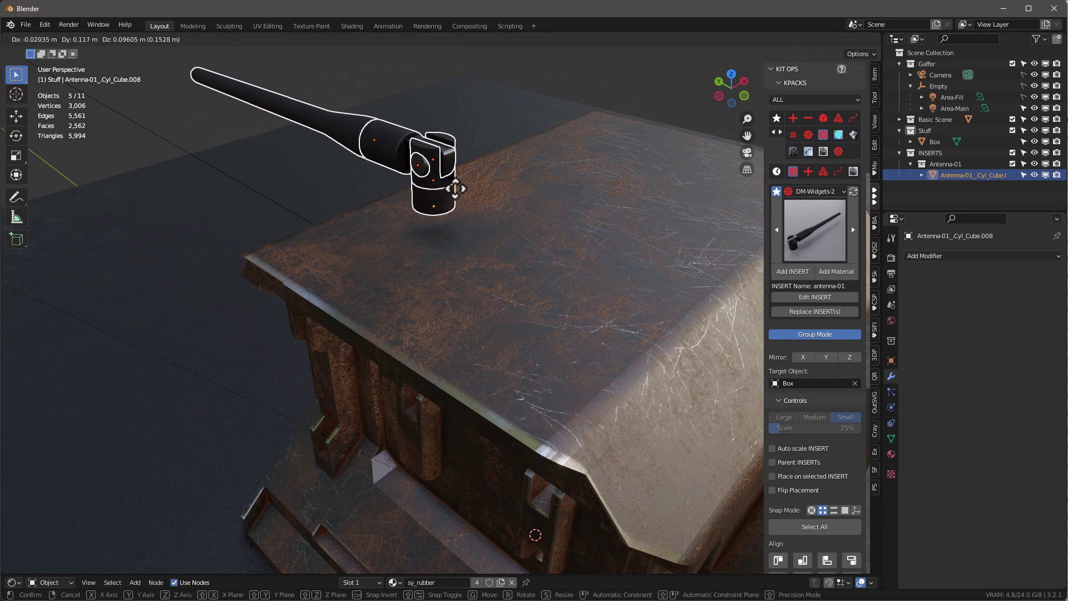
{"action": "key", "text": "Escape"}
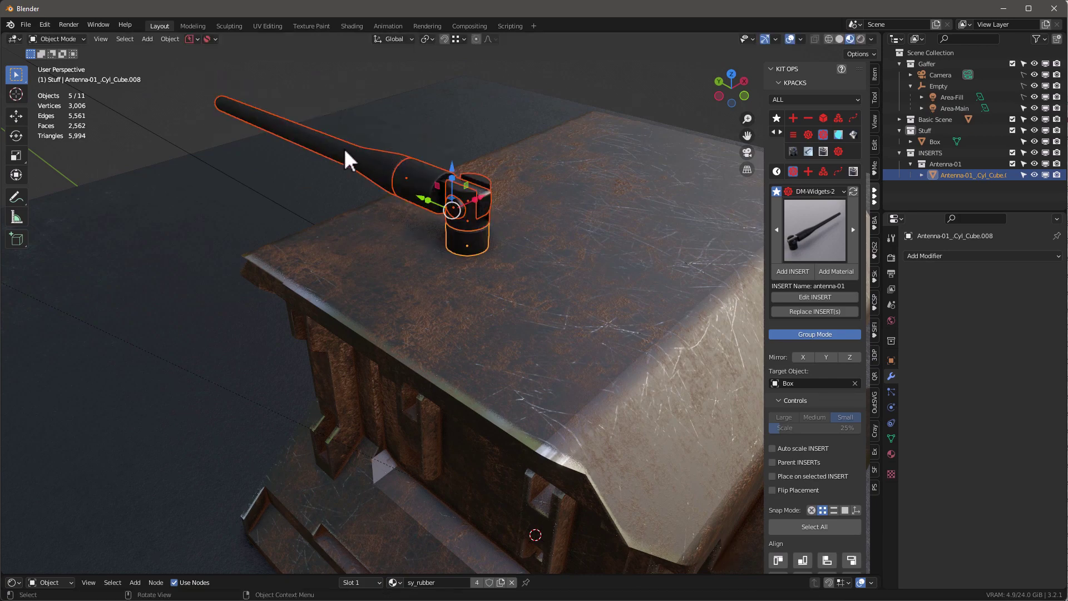
{"action": "scroll", "coordinate": [476, 201], "scroll_direction": "up", "scroll_amount": 3}
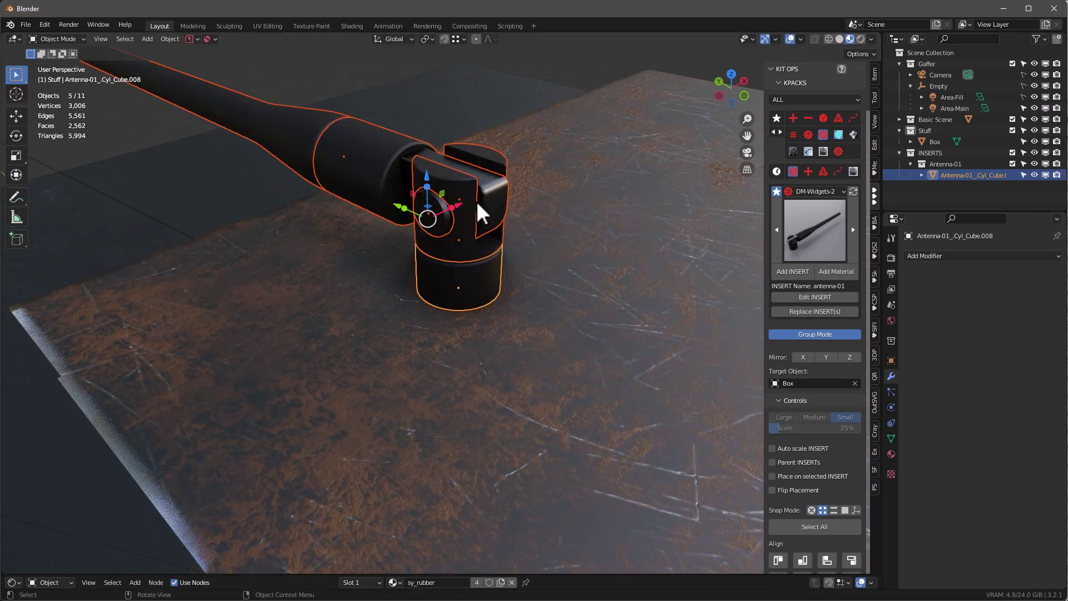
{"action": "scroll", "coordinate": [476, 201], "scroll_direction": "down", "scroll_amount": 2}
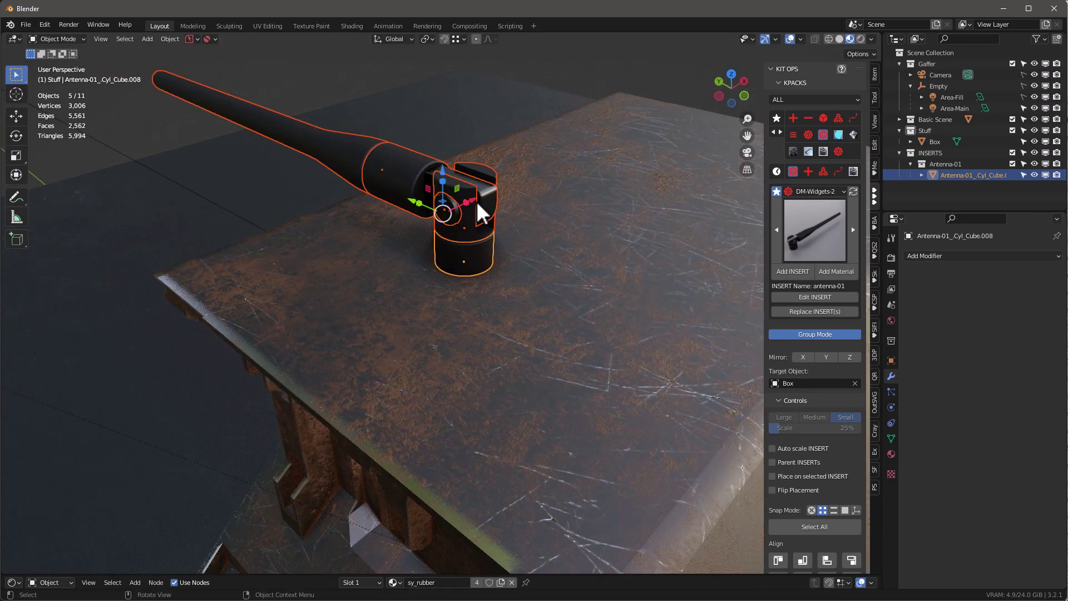
Step: Turn off KIT OPS Group Mode and select only the antenna's sleeve cylinder
{"action": "left_click", "coordinate": [814, 334]}
{"action": "scroll", "coordinate": [482, 202], "scroll_direction": "up", "scroll_amount": 4}
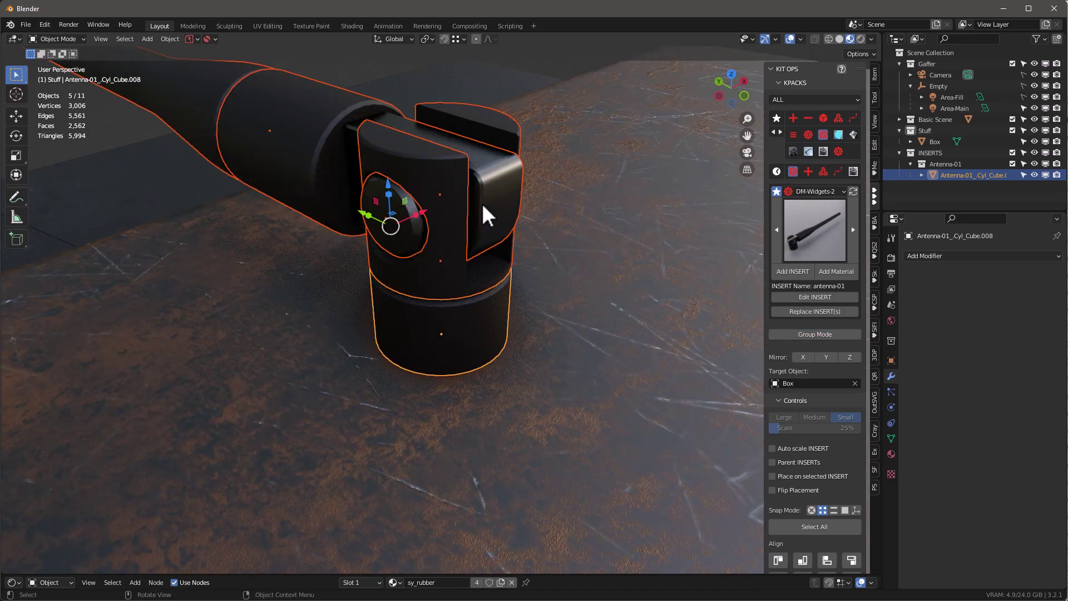
{"action": "scroll", "coordinate": [486, 196], "scroll_direction": "down", "scroll_amount": 3}
{"action": "left_click", "coordinate": [488, 191]}
{"action": "scroll", "coordinate": [507, 239], "scroll_direction": "down", "scroll_amount": 4}
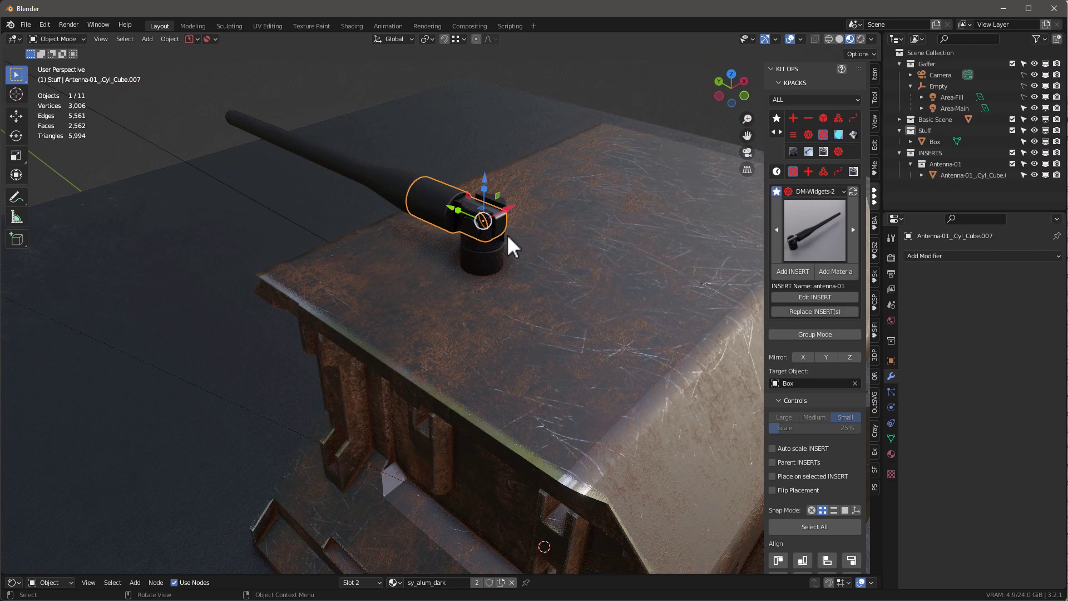
{"action": "scroll", "coordinate": [489, 212], "scroll_direction": "up", "scroll_amount": 3}
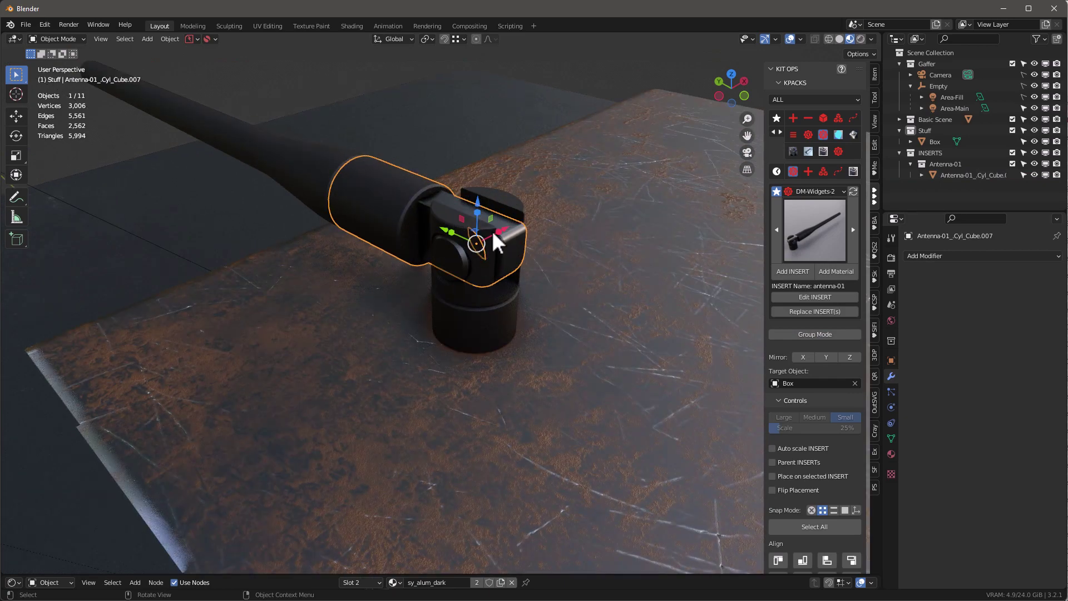
{"action": "left_click_drag", "start_coordinate": [495, 237], "coordinate": [529, 256]}
Step: Rotate the antenna sleeve about the global X axis so the rod leans at a shallower angle
{"action": "key", "text": "x"}
{"action": "scroll", "coordinate": [529, 256], "scroll_direction": "down", "scroll_amount": 5}
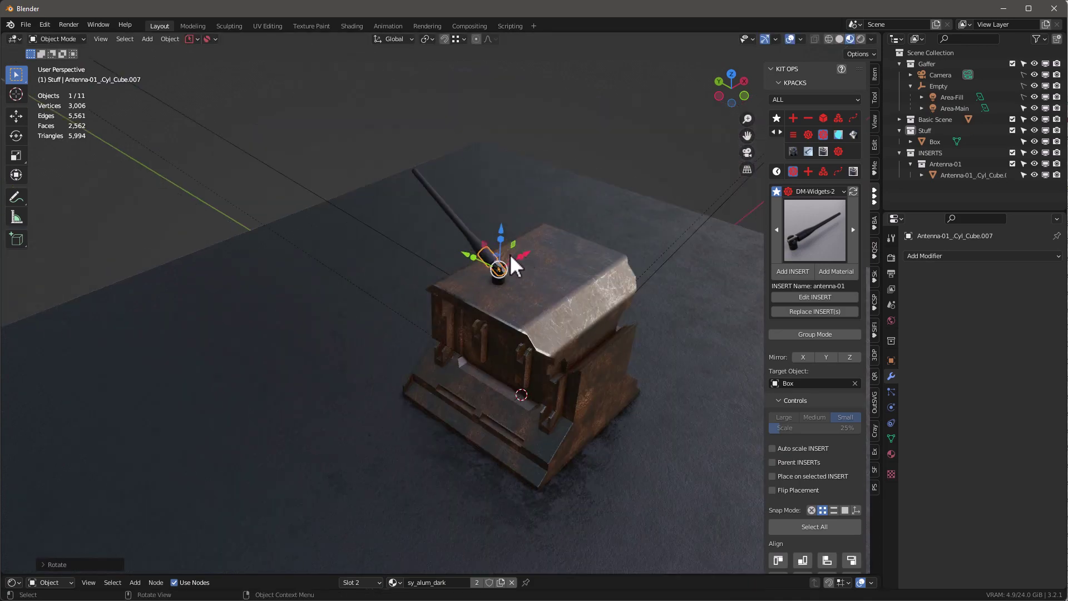
{"action": "middle_click_drag", "start_coordinate": [509, 253], "coordinate": [606, 236]}
{"action": "scroll", "coordinate": [516, 249], "scroll_direction": "up", "scroll_amount": 3}
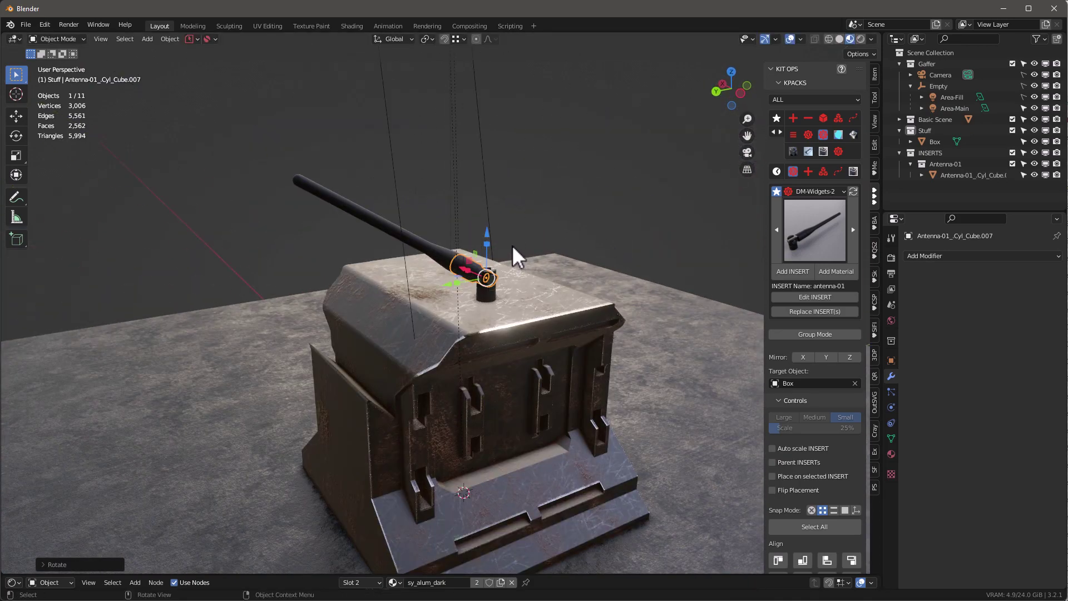
{"action": "key", "text": "r"}
{"action": "key", "text": "x"}
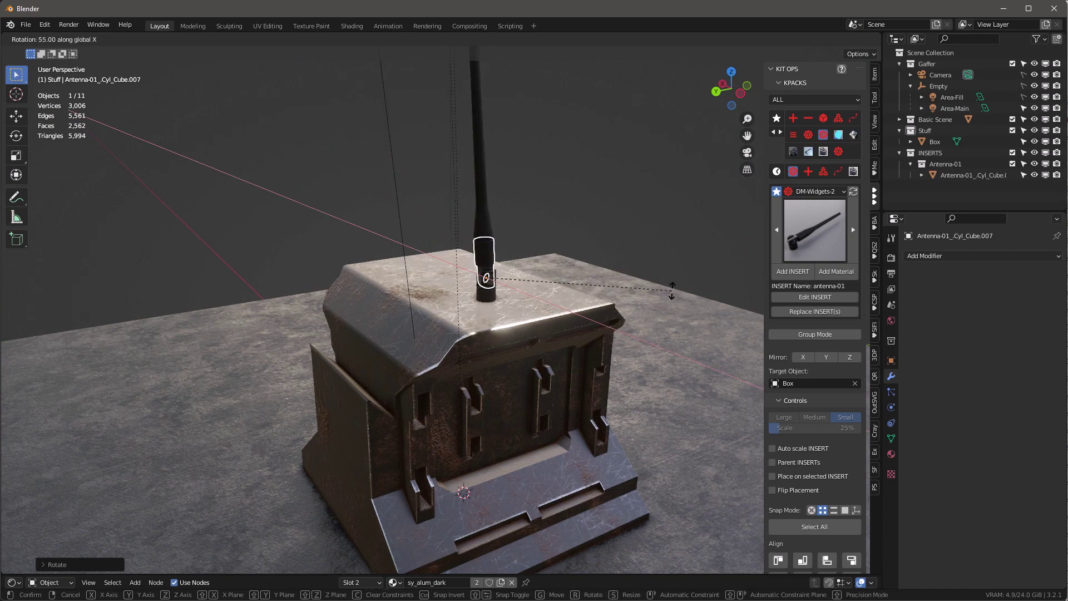
{"action": "left_click", "coordinate": [516, 233]}
{"action": "middle_click_drag", "start_coordinate": [516, 233], "coordinate": [509, 273]}
{"action": "scroll", "coordinate": [489, 291], "scroll_direction": "up", "scroll_amount": 4}
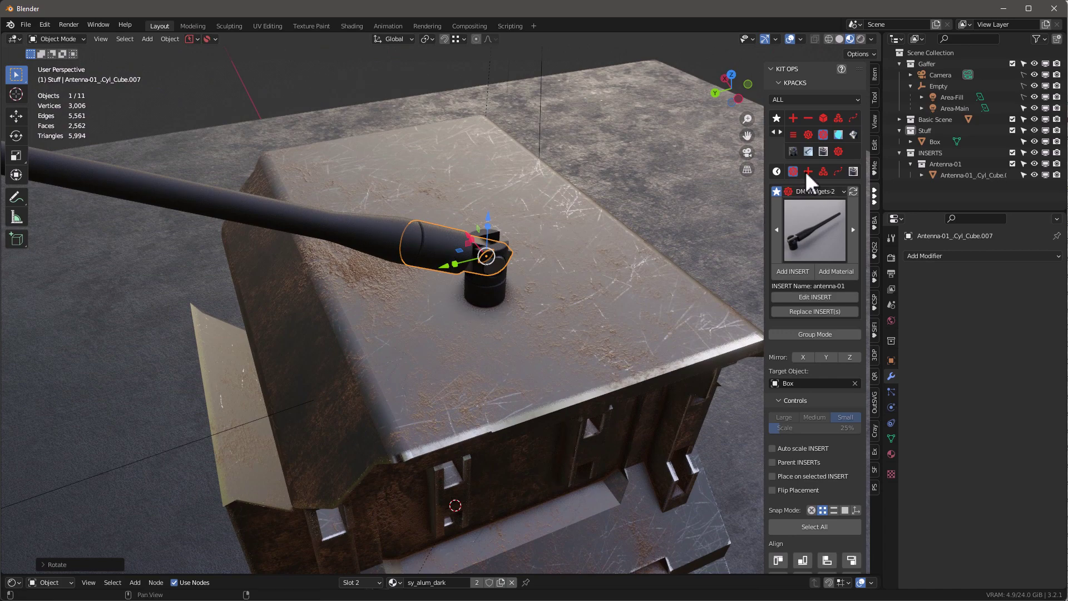
Step: Switch KIT OPS to KO-Metal materials and assign sy_alum_matte to the sleeve
{"action": "left_click", "coordinate": [852, 134]}
{"action": "left_click", "coordinate": [838, 271]}
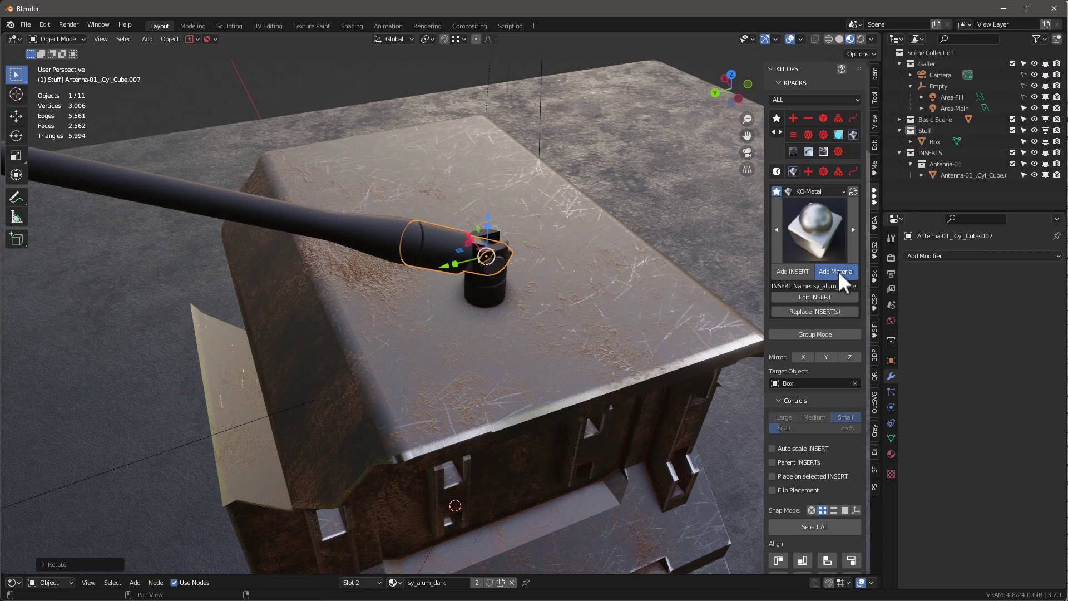
{"action": "middle_click_drag", "start_coordinate": [439, 243], "coordinate": [428, 264]}
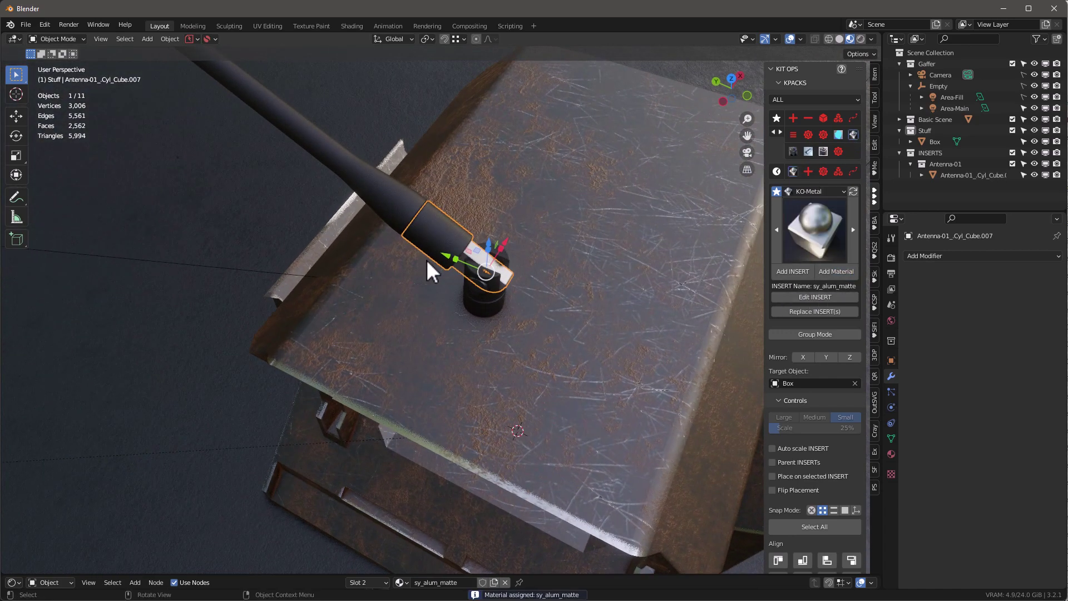
{"action": "scroll", "coordinate": [428, 265], "scroll_direction": "up", "scroll_amount": 5}
{"action": "middle_click_drag", "start_coordinate": [382, 199], "coordinate": [426, 186]}
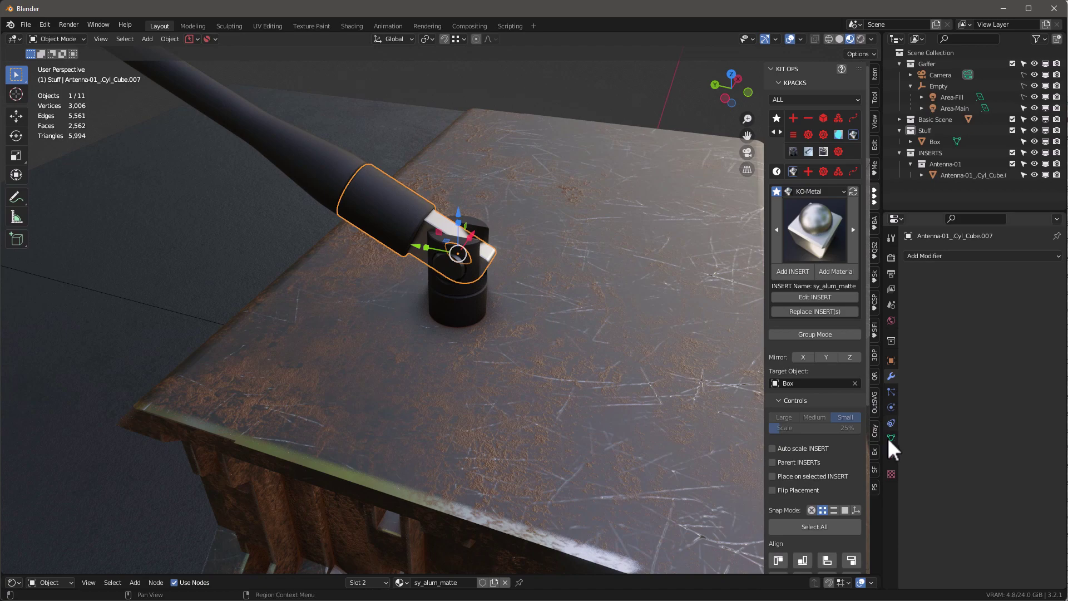
Step: Replace the sleeve's sy_rubber slot with the sy_anodized_orange_matte material
{"action": "left_click", "coordinate": [891, 454]}
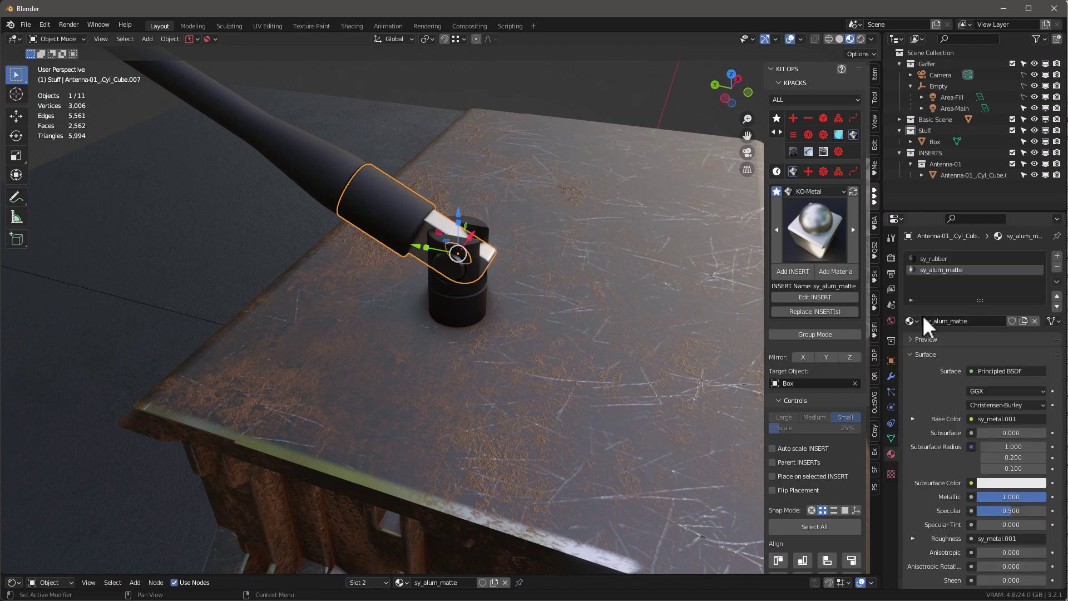
{"action": "left_click", "coordinate": [933, 258]}
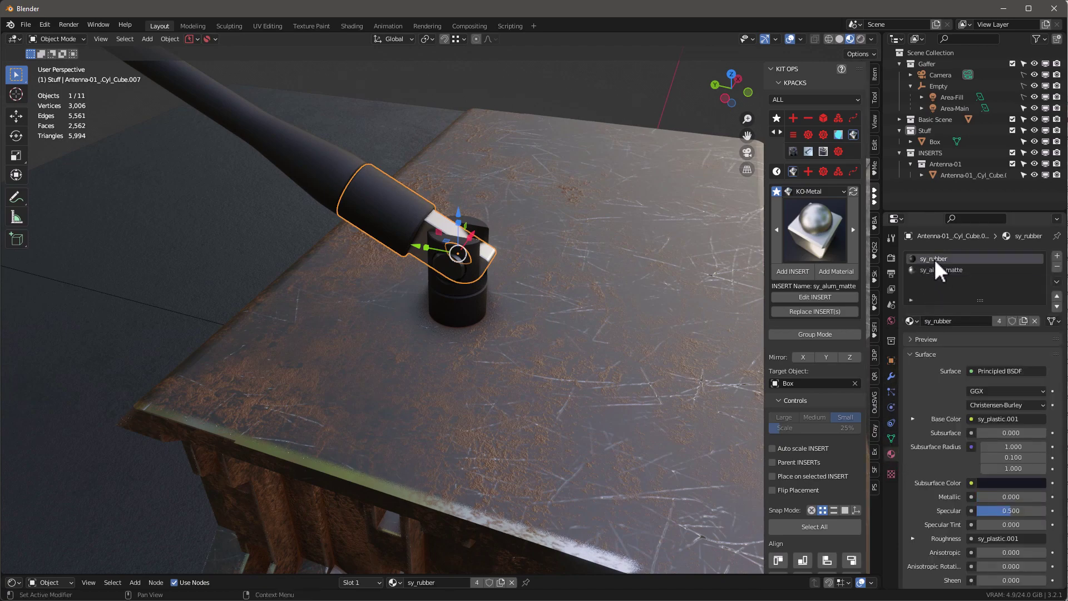
{"action": "left_click", "coordinate": [826, 219]}
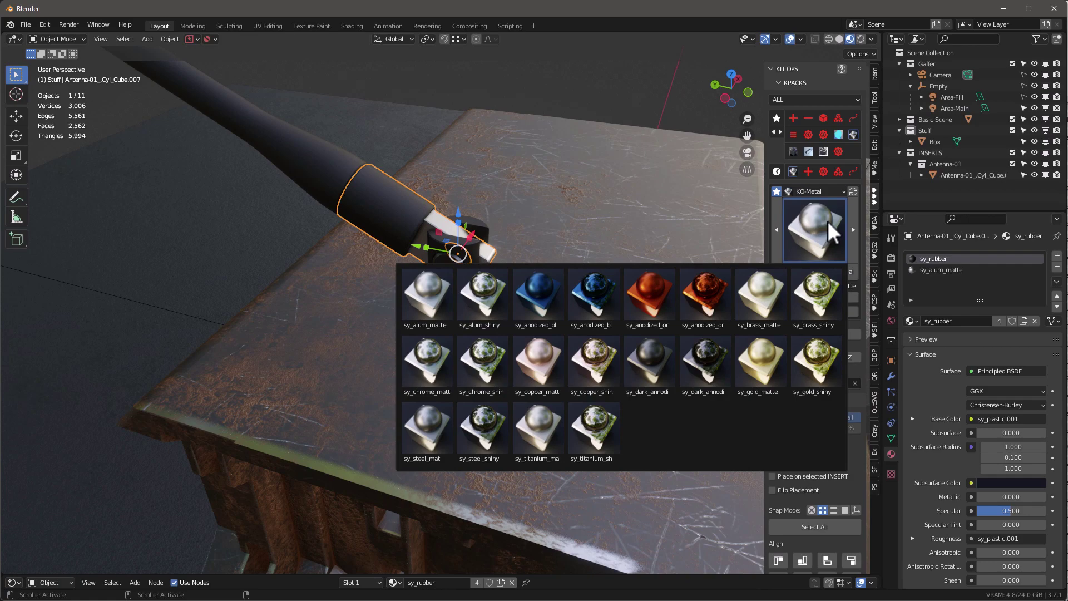
{"action": "left_click", "coordinate": [646, 296]}
{"action": "left_click", "coordinate": [838, 272]}
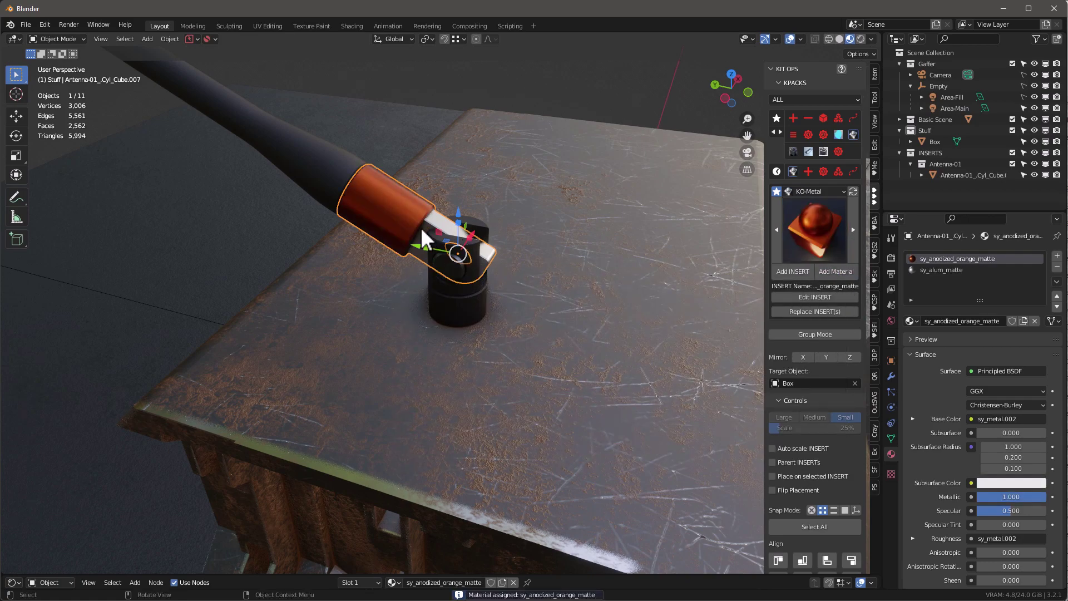
{"action": "middle_click_drag", "start_coordinate": [421, 227], "coordinate": [566, 229]}
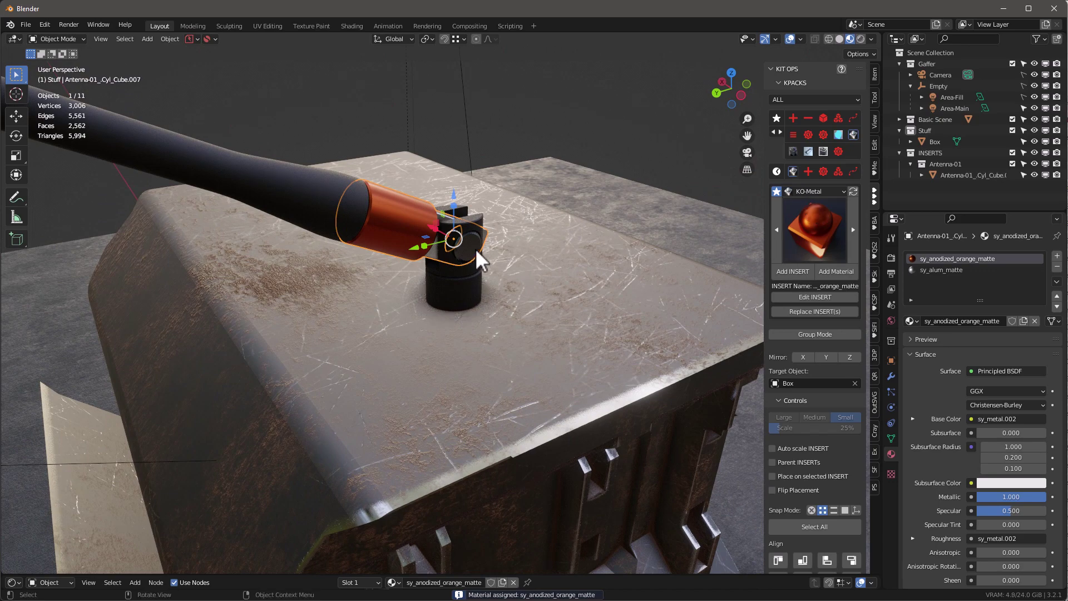
{"action": "scroll", "coordinate": [489, 252], "scroll_direction": "down", "scroll_amount": 4}
{"action": "middle_click_drag", "start_coordinate": [505, 255], "coordinate": [481, 288]}
{"action": "scroll", "coordinate": [482, 269], "scroll_direction": "up", "scroll_amount": 1}
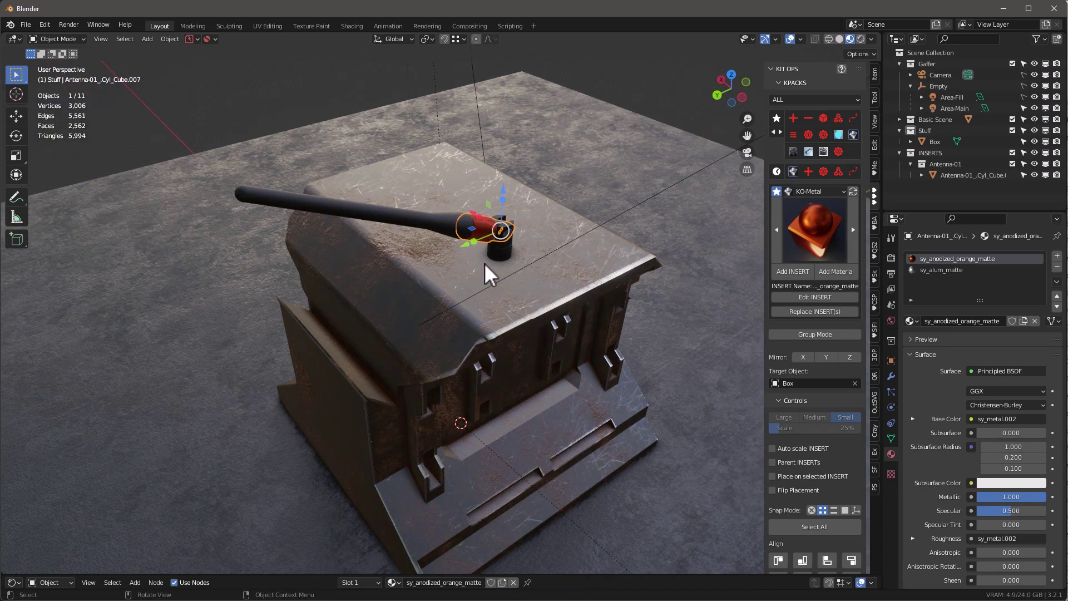
{"action": "scroll", "coordinate": [500, 256], "scroll_direction": "up", "scroll_amount": 1}
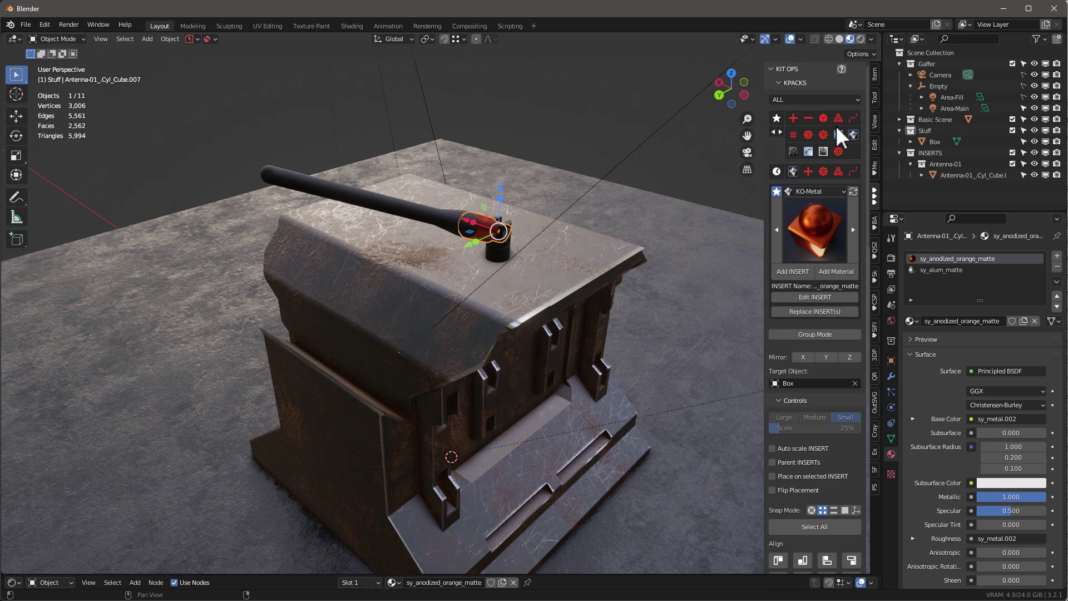
Step: Select the Box, switch KIT OPS to the DM-Arrays KPACK and add the GN-hex-array insert
{"action": "left_click", "coordinate": [450, 342]}
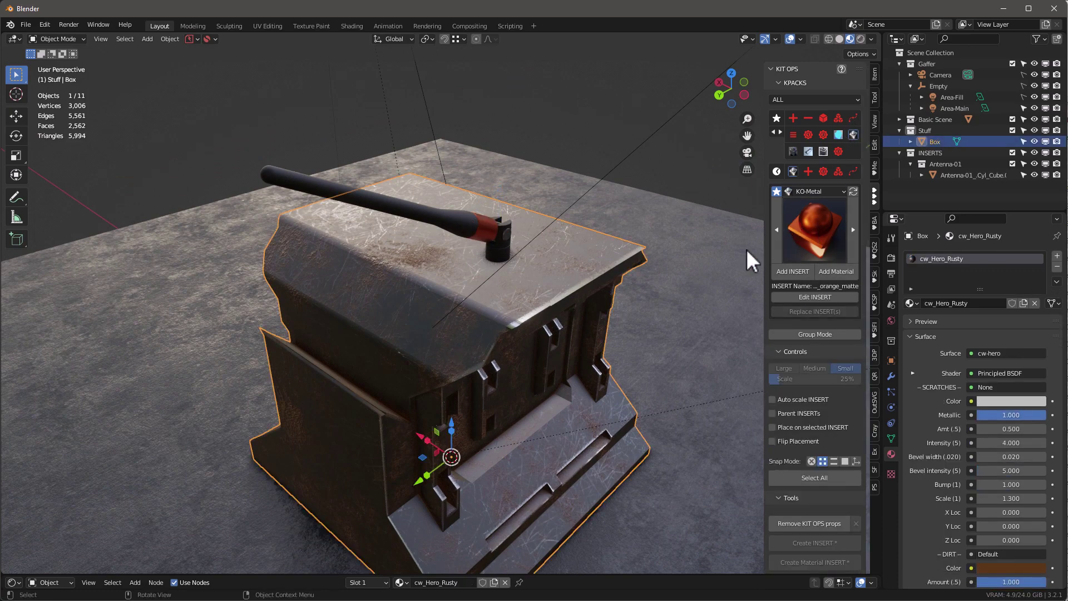
{"action": "middle_click_drag", "start_coordinate": [513, 269], "coordinate": [504, 303]}
{"action": "left_click", "coordinate": [853, 118]}
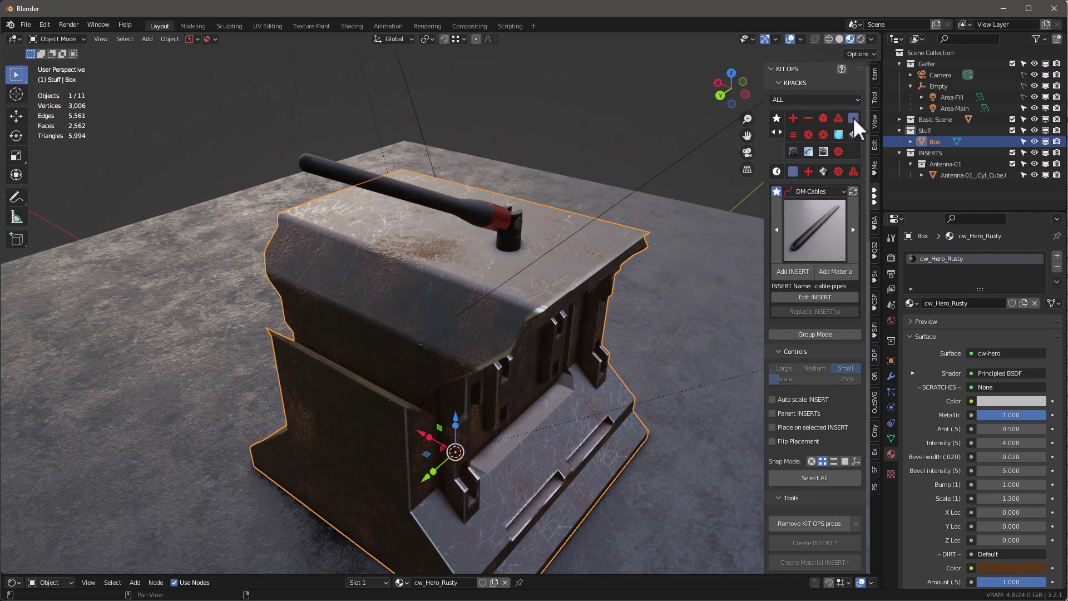
{"action": "left_click", "coordinate": [838, 118]}
{"action": "middle_click_drag", "start_coordinate": [595, 233], "coordinate": [489, 269]}
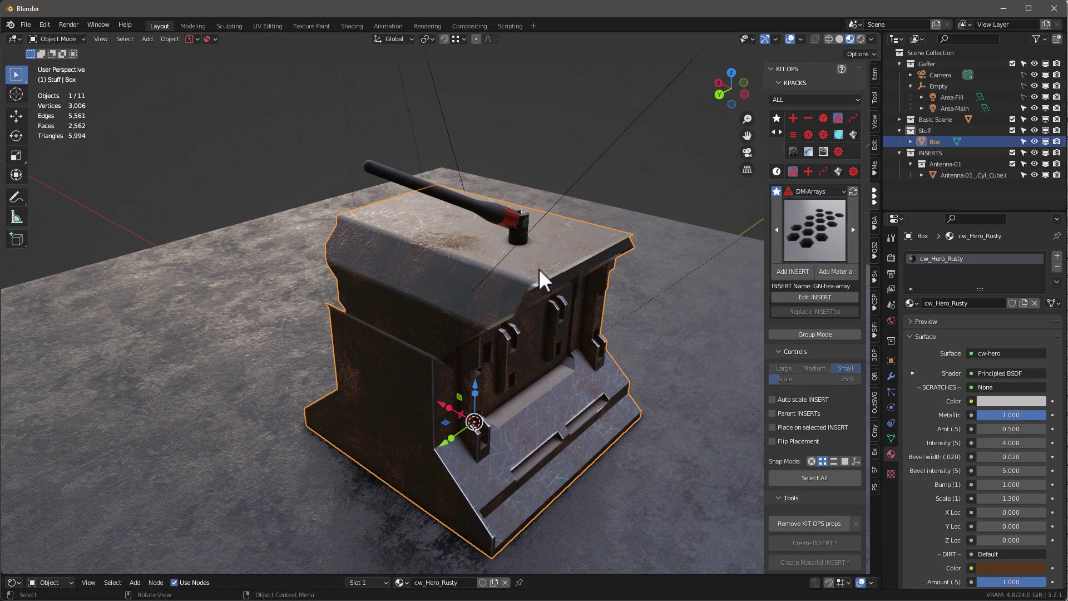
{"action": "left_click", "coordinate": [805, 272]}
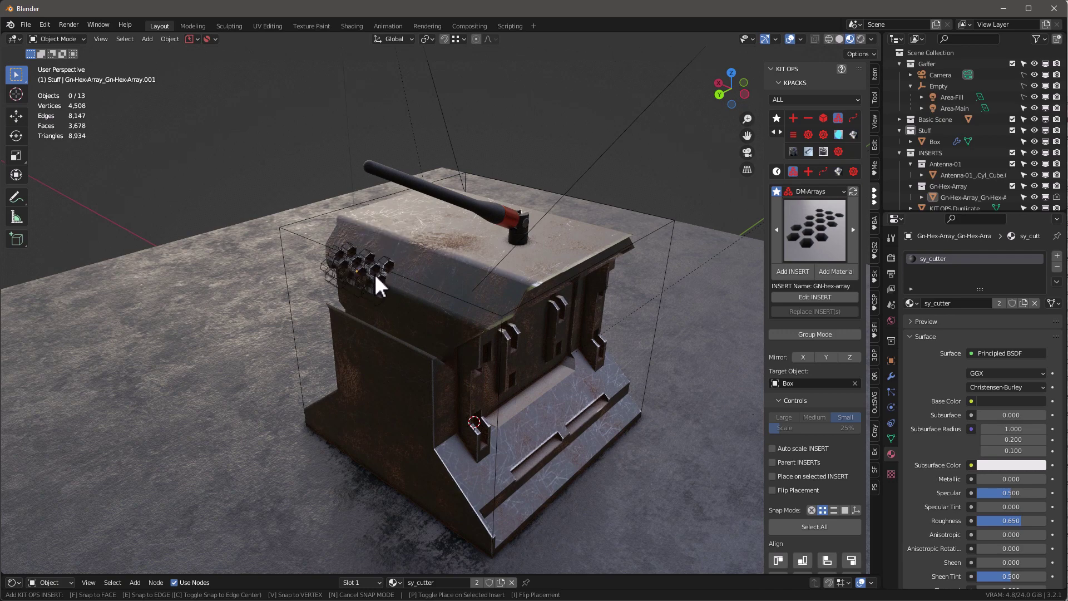
Step: Snap the hex-array insert onto the box top and set its hole radius to 0.57 m
{"action": "key", "text": "f"}
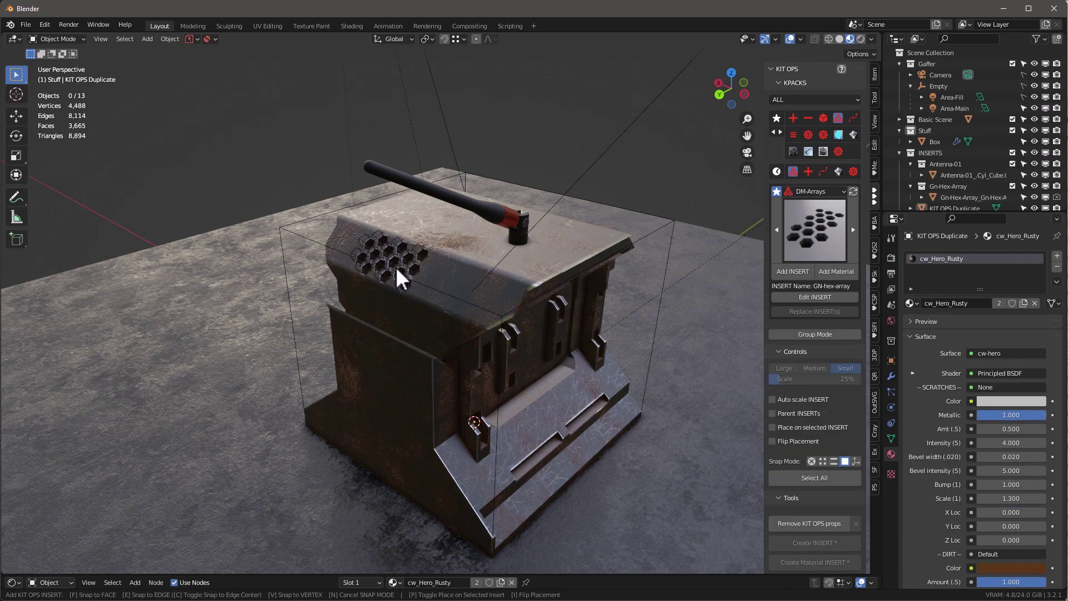
{"action": "left_click", "coordinate": [384, 262]}
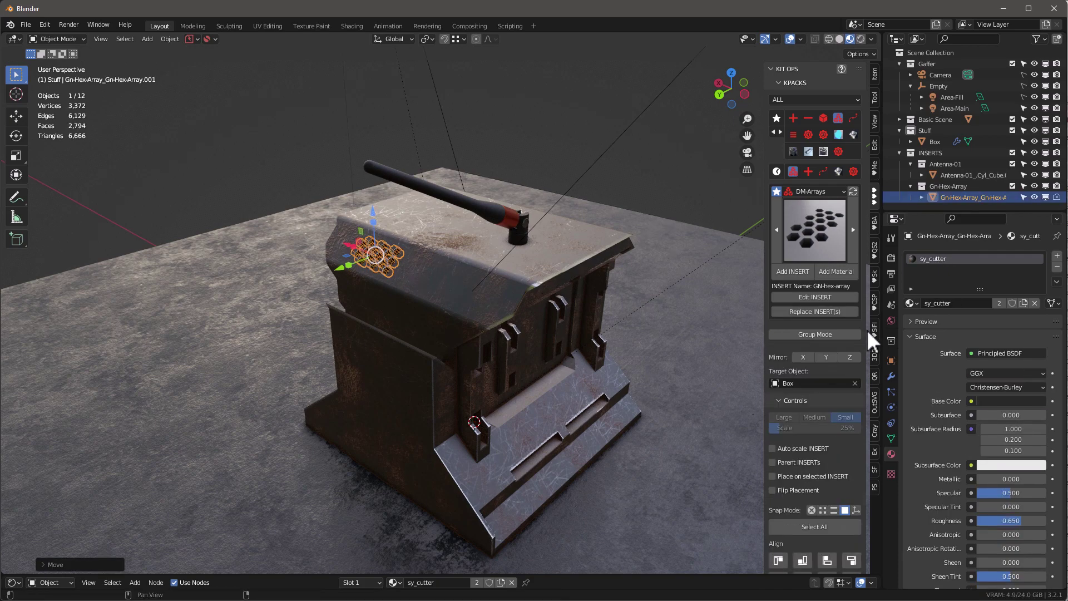
{"action": "left_click", "coordinate": [891, 375]}
{"action": "scroll", "coordinate": [355, 246], "scroll_direction": "up", "scroll_amount": 6}
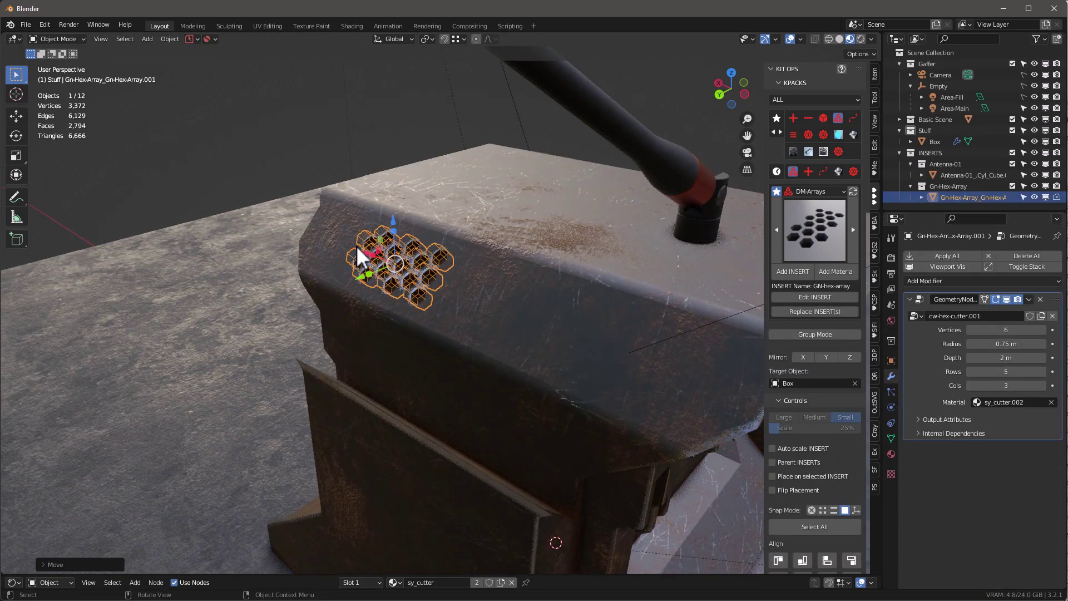
{"action": "left_click", "coordinate": [790, 39]}
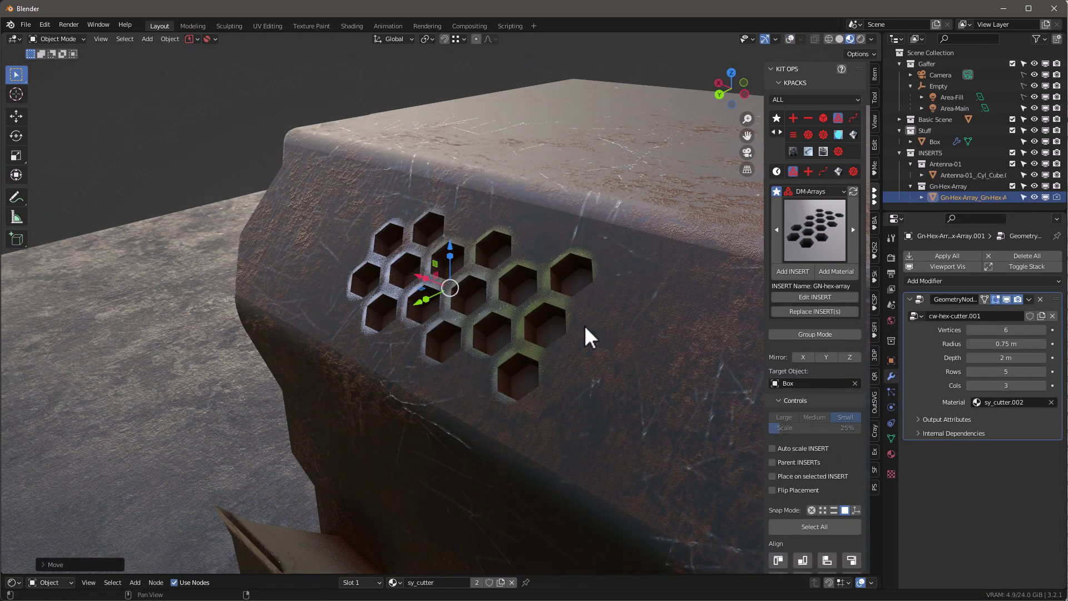
{"action": "left_click", "coordinate": [1005, 344]}
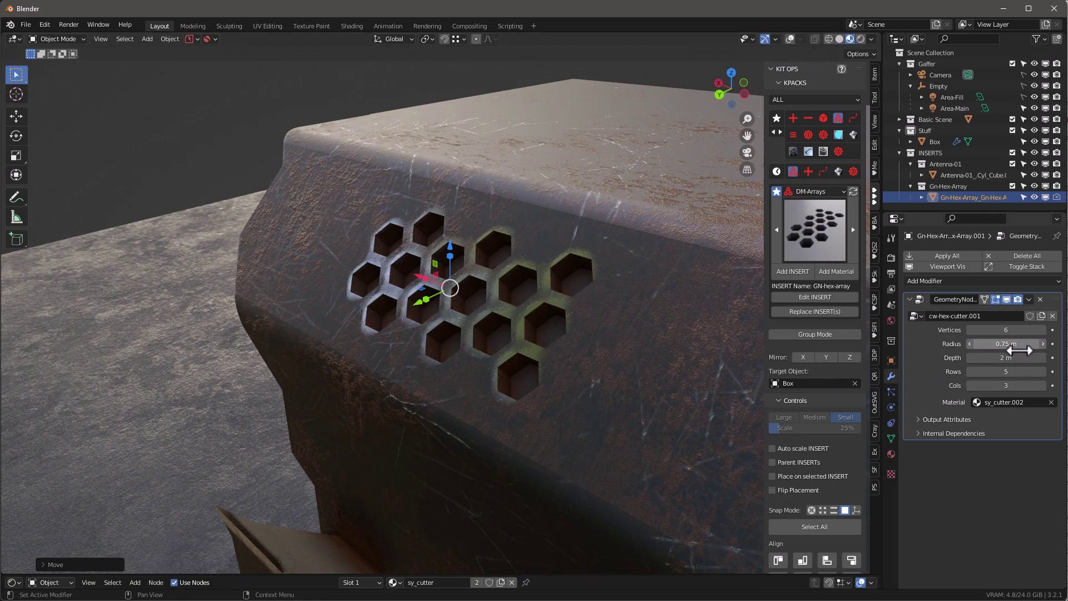
{"action": "type", "text": "0.57"}
{"action": "key", "text": "Return"}
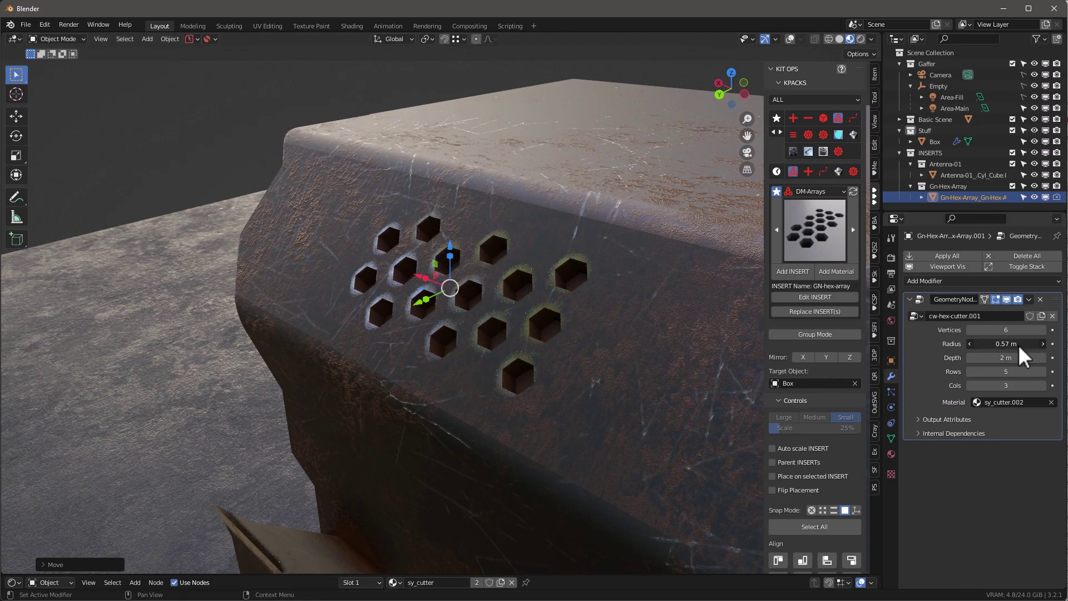
Step: Set the array to 4 rows and 4 columns, 16 vertices and 1.01 m depth
{"action": "mouse_move", "coordinate": [1023, 372]}
{"action": "left_mouse_down"}
{"action": "mouse_move", "coordinate": [1046, 371]}
{"action": "mouse_move", "coordinate": [1015, 371]}
{"action": "left_mouse_up"}
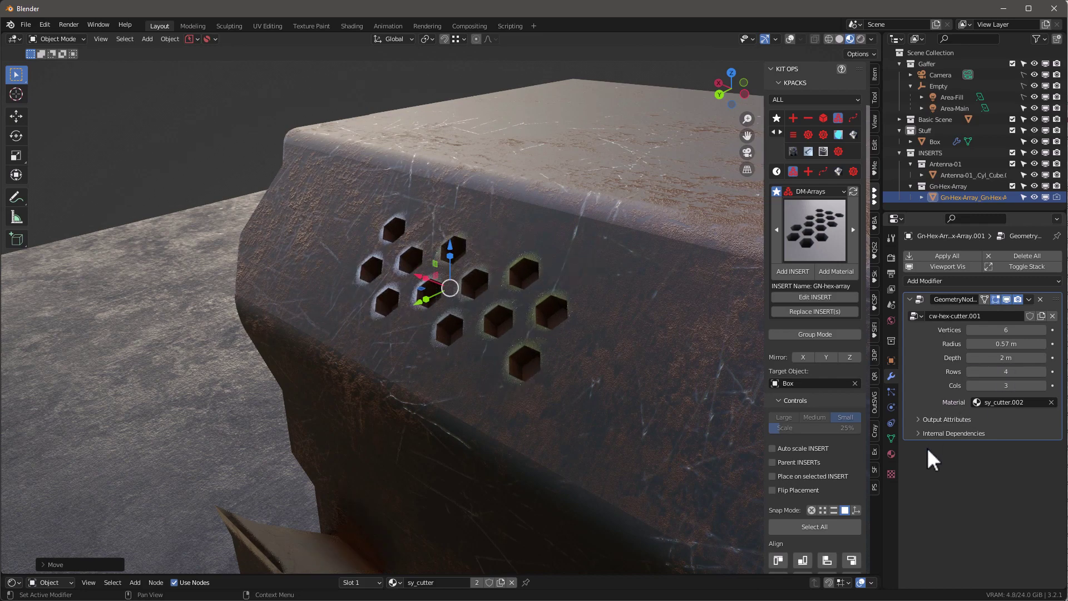
{"action": "mouse_move", "coordinate": [1007, 385]}
{"action": "left_mouse_down"}
{"action": "mouse_move", "coordinate": [1029, 385]}
{"action": "mouse_move", "coordinate": [1015, 386]}
{"action": "left_mouse_up"}
{"action": "scroll", "coordinate": [382, 325], "scroll_direction": "down", "scroll_amount": 6}
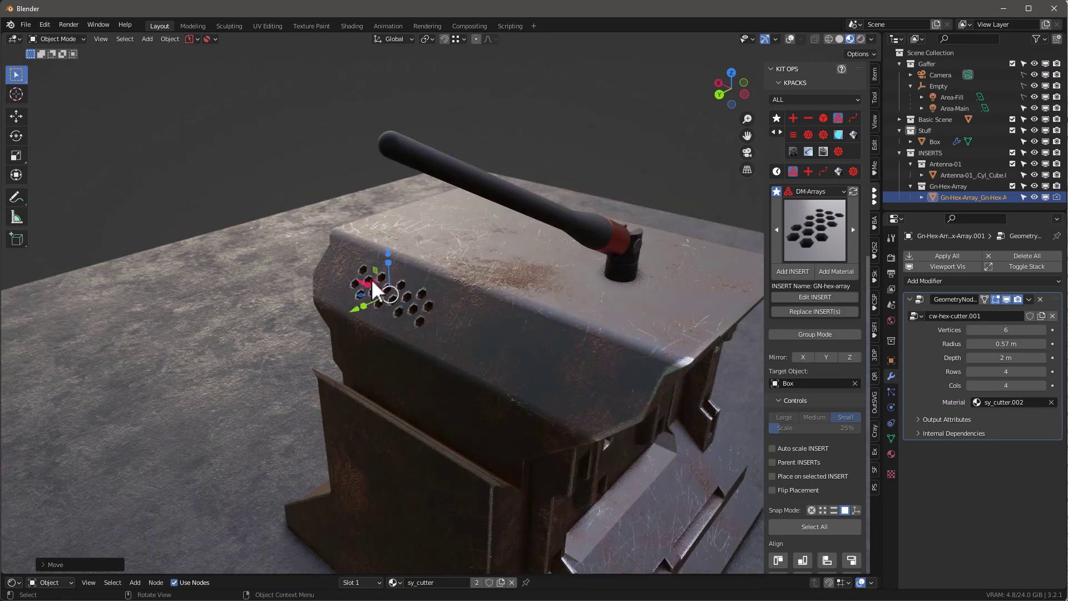
{"action": "mouse_move", "coordinate": [371, 279]}
{"action": "middle_mouse_down"}
{"action": "mouse_move", "coordinate": [455, 281]}
{"action": "mouse_move", "coordinate": [386, 284]}
{"action": "middle_mouse_up"}
{"action": "scroll", "coordinate": [406, 293], "scroll_direction": "up", "scroll_amount": 6}
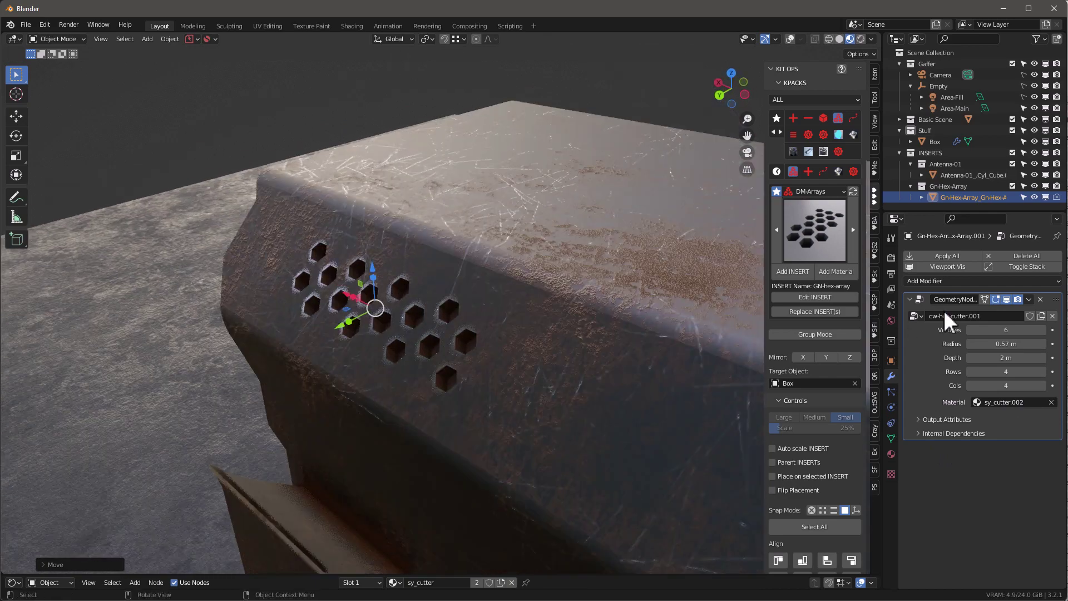
{"action": "left_click_drag", "start_coordinate": [1004, 331], "coordinate": [1020, 333]}
{"action": "middle_click_drag", "start_coordinate": [451, 367], "coordinate": [451, 356]}
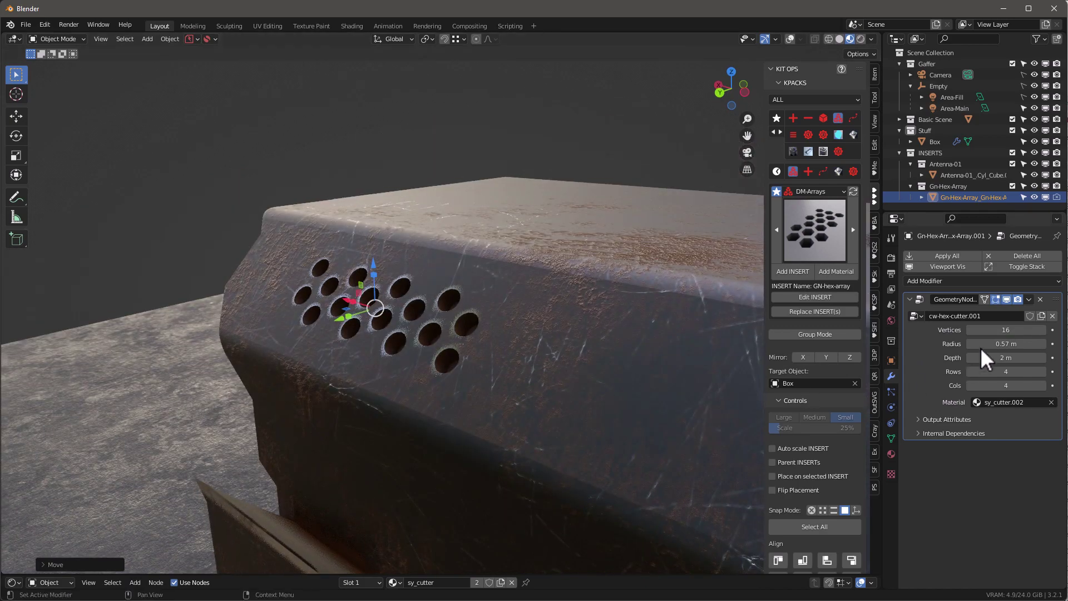
{"action": "left_click_drag", "start_coordinate": [996, 357], "coordinate": [968, 357]}
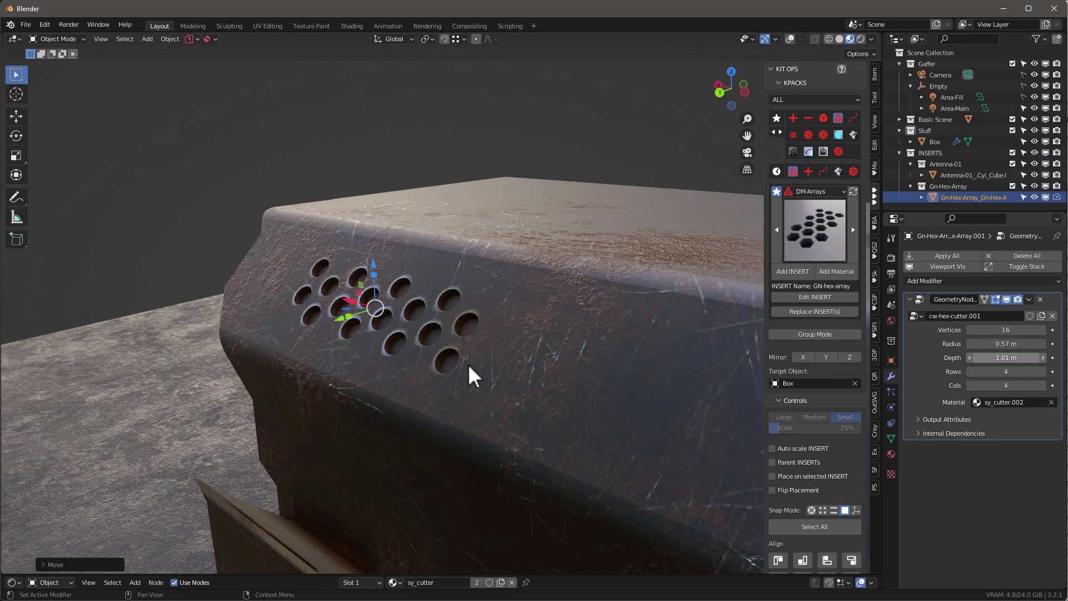
{"action": "middle_click_drag", "start_coordinate": [468, 364], "coordinate": [382, 356]}
{"action": "scroll", "coordinate": [514, 329], "scroll_direction": "down", "scroll_amount": 3}
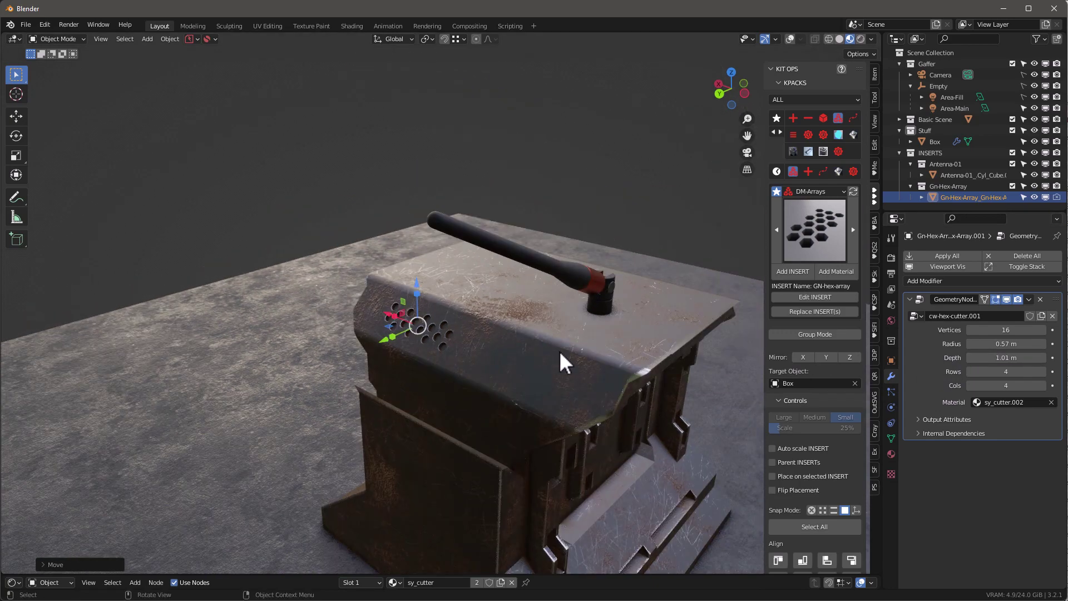
Step: Enable Mirror X and Mirror Y on the hex-array insert and orbit to check the mirrored holes
{"action": "left_click", "coordinate": [803, 357]}
{"action": "middle_click_drag", "start_coordinate": [667, 364], "coordinate": [499, 372]}
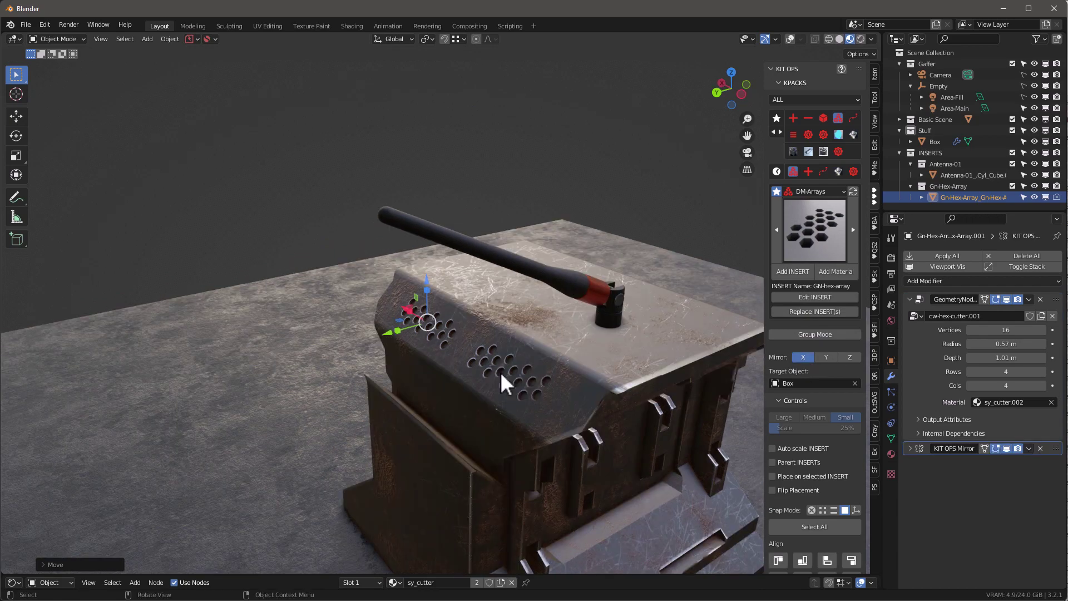
{"action": "scroll", "coordinate": [628, 330], "scroll_direction": "up", "scroll_amount": 4}
{"action": "middle_click_drag", "start_coordinate": [628, 330], "coordinate": [531, 337]}
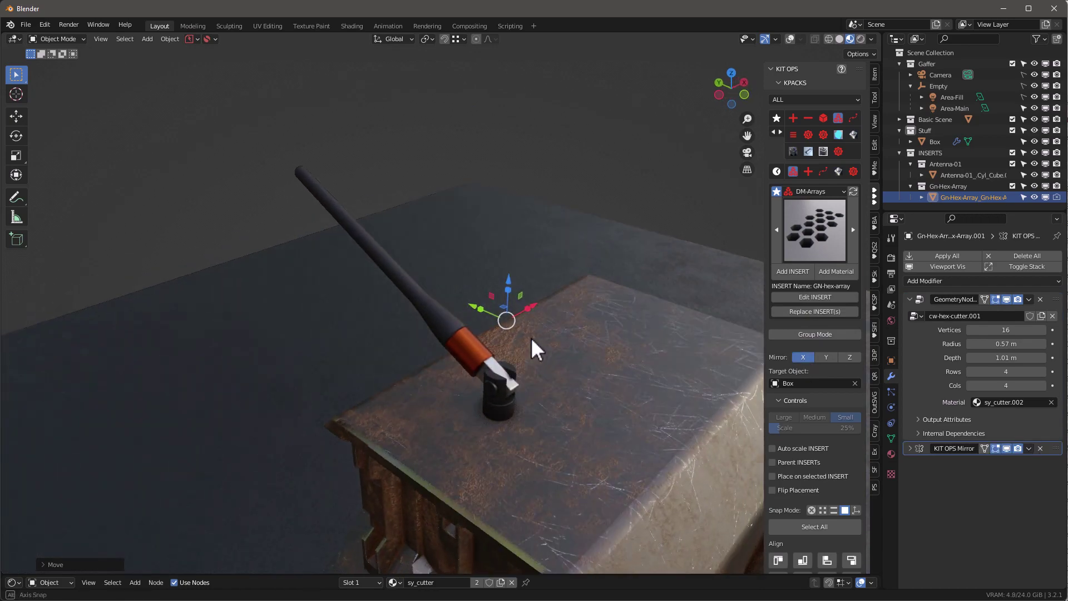
{"action": "left_click", "coordinate": [826, 357]}
{"action": "scroll", "coordinate": [469, 379], "scroll_direction": "down", "scroll_amount": 5}
{"action": "middle_click_drag", "start_coordinate": [469, 380], "coordinate": [662, 372]}
{"action": "scroll", "coordinate": [585, 415], "scroll_direction": "up", "scroll_amount": 5}
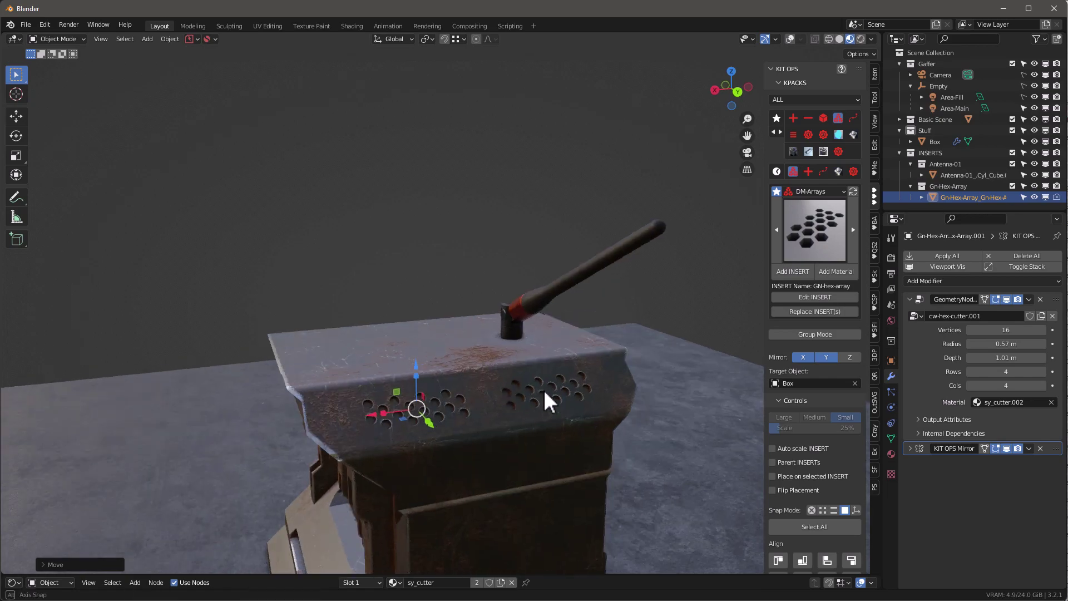
{"action": "scroll", "coordinate": [545, 389], "scroll_direction": "down", "scroll_amount": 3}
{"action": "middle_click_drag", "start_coordinate": [549, 389], "coordinate": [502, 401]}
{"action": "scroll", "coordinate": [499, 406], "scroll_direction": "up", "scroll_amount": 5}
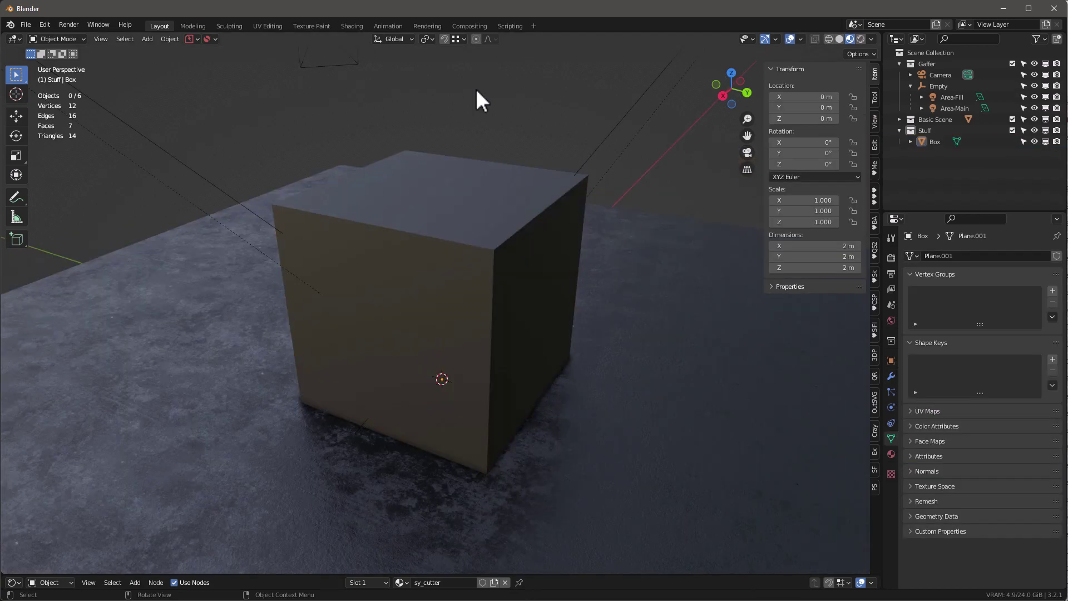
Step: Select the Box and check KIT OPS' Boolean Solver in Preferences > Add-ons, leaving it on Fast
{"action": "left_click", "coordinate": [476, 248]}
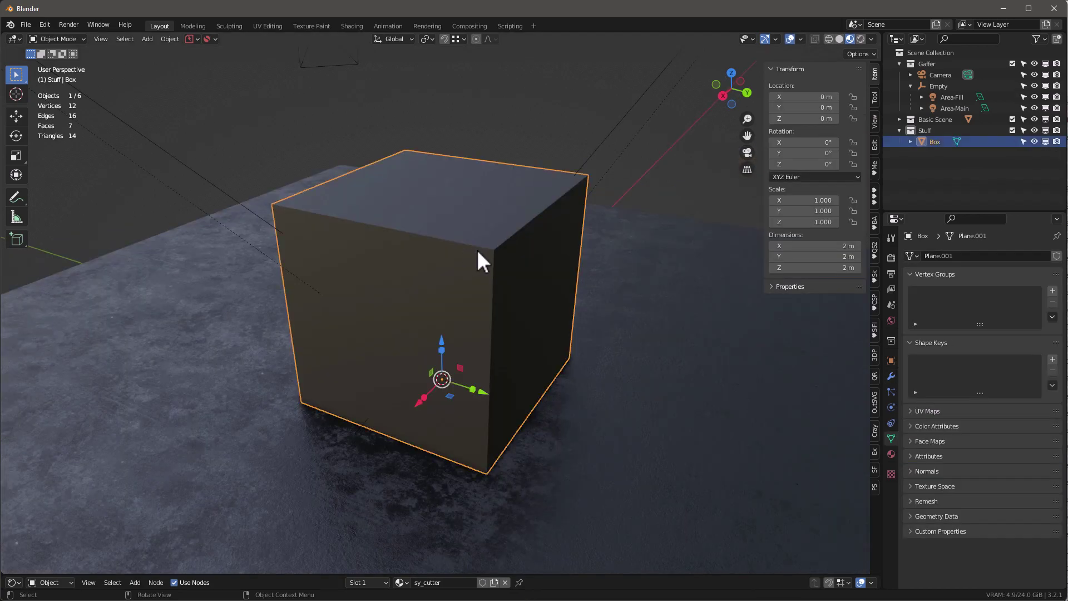
{"action": "left_click", "coordinate": [874, 199]}
{"action": "scroll", "coordinate": [819, 413], "scroll_direction": "down", "scroll_amount": 5}
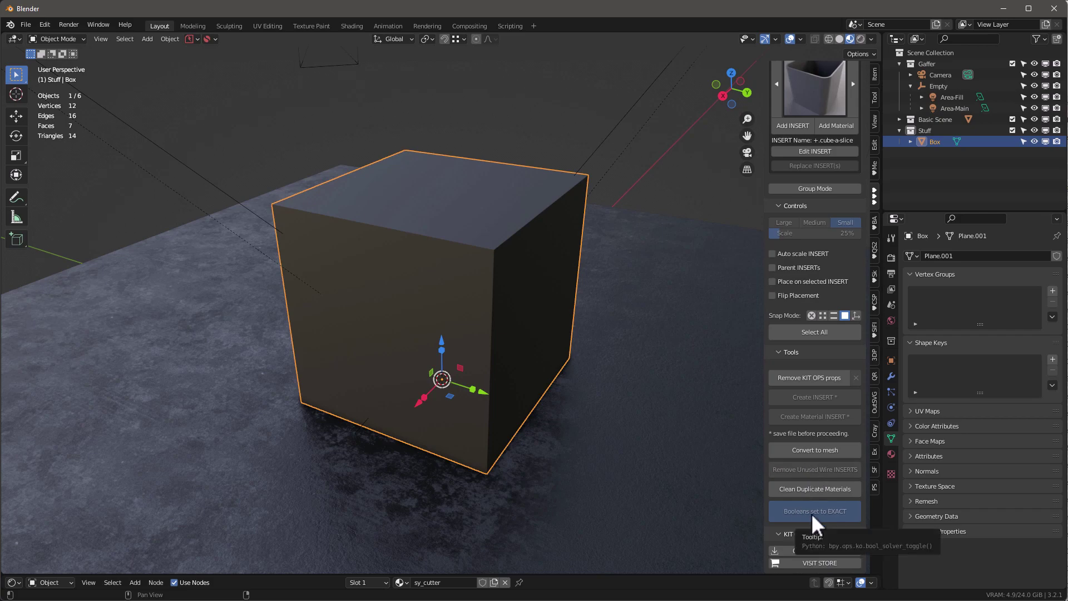
{"action": "left_click", "coordinate": [44, 25]}
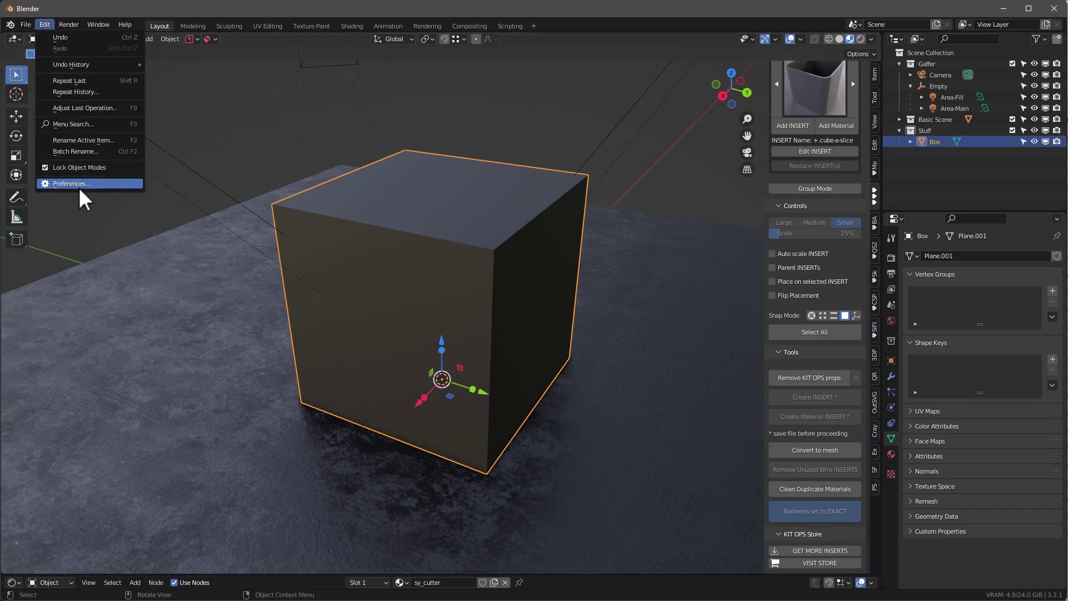
{"action": "left_click", "coordinate": [78, 182]}
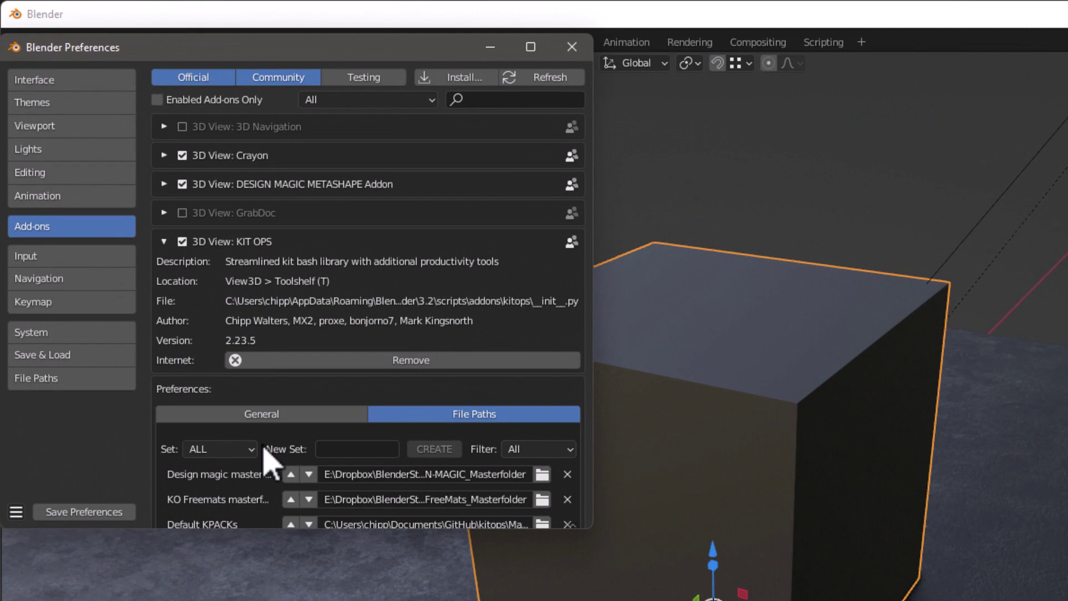
{"action": "left_click", "coordinate": [267, 415]}
{"action": "scroll", "coordinate": [429, 441], "scroll_direction": "down", "scroll_amount": 8}
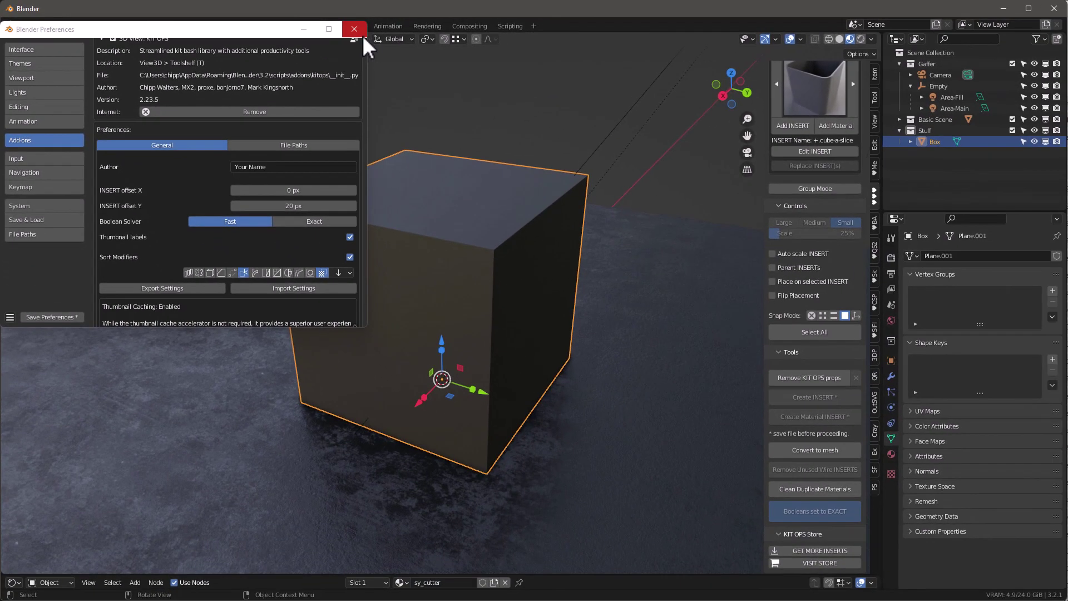
{"action": "left_click", "coordinate": [563, 46]}
{"action": "scroll", "coordinate": [803, 248], "scroll_direction": "up", "scroll_amount": 2}
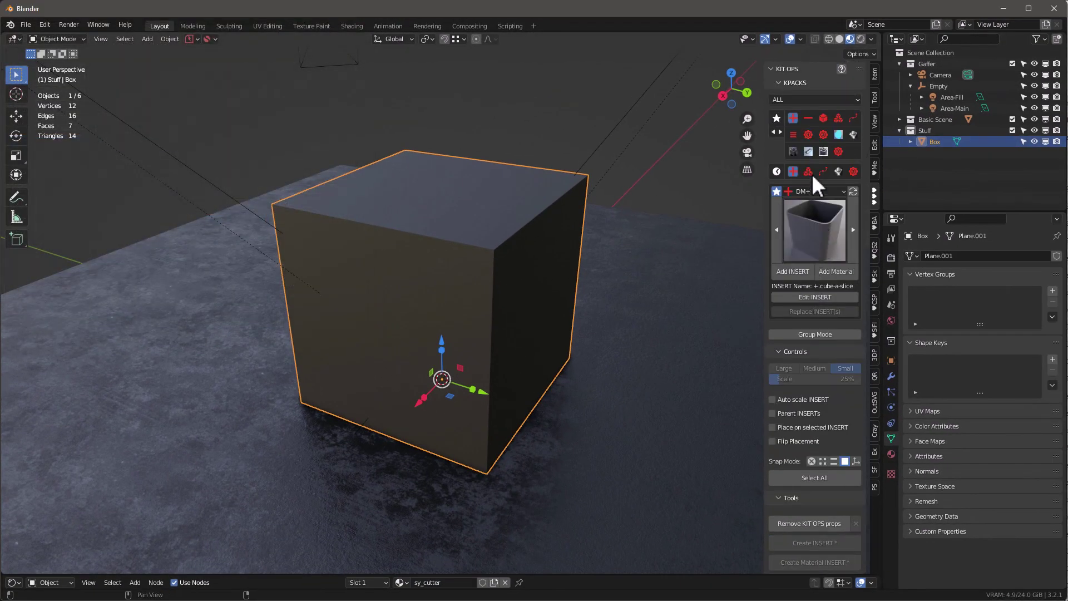
Step: Add the adv_cube2_3 cutter from the MA-Cutters KPACK onto the top of the Box
{"action": "left_click", "coordinate": [807, 151]}
{"action": "left_click", "coordinate": [792, 272]}
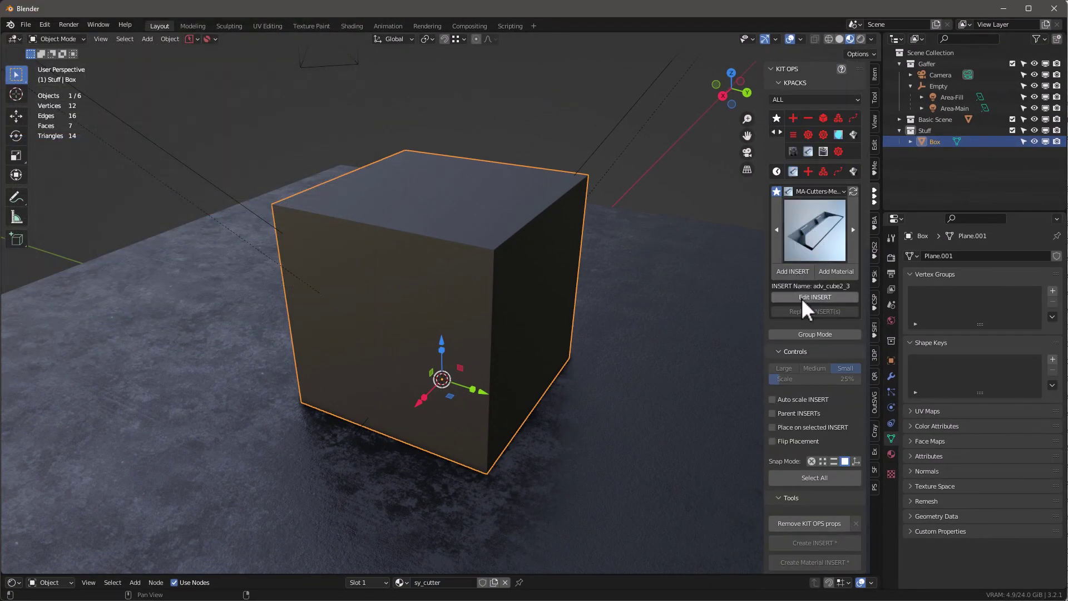
{"action": "left_click", "coordinate": [461, 209]}
Step: Switch to Solid shading and expand the Box's Difference boolean, showing the Fast solver
{"action": "key", "text": "q"}
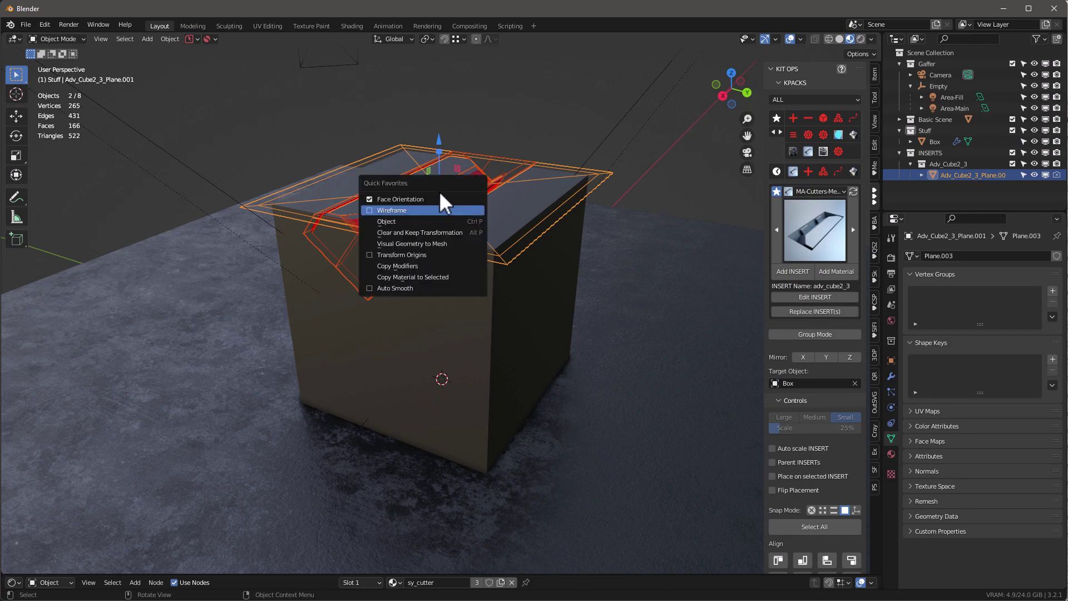
{"action": "key", "text": "Escape"}
{"action": "key", "text": "z"}
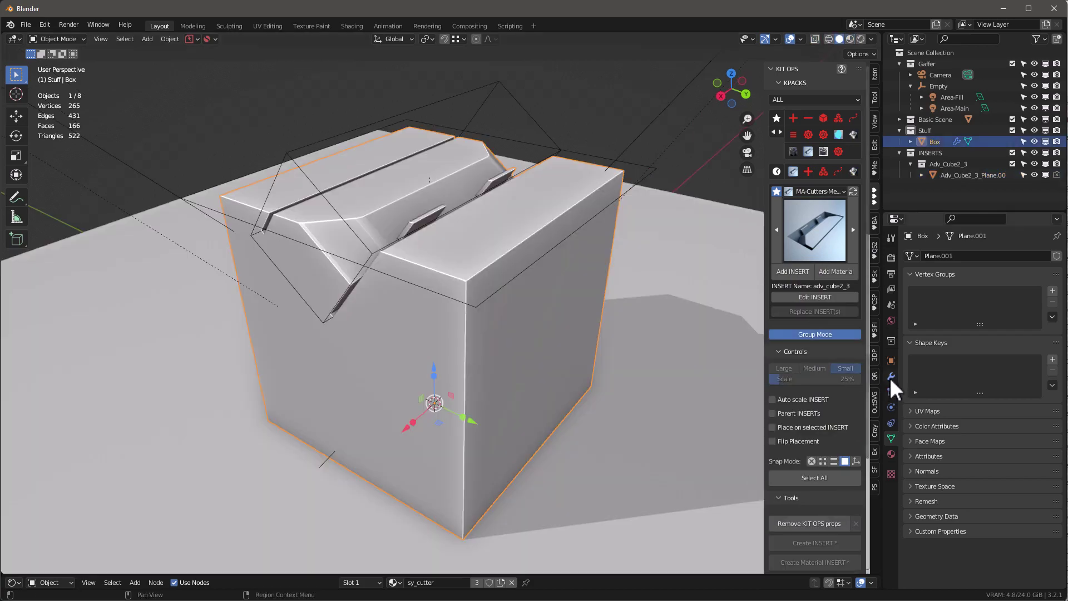
{"action": "left_click", "coordinate": [890, 377]}
{"action": "left_click", "coordinate": [909, 299]}
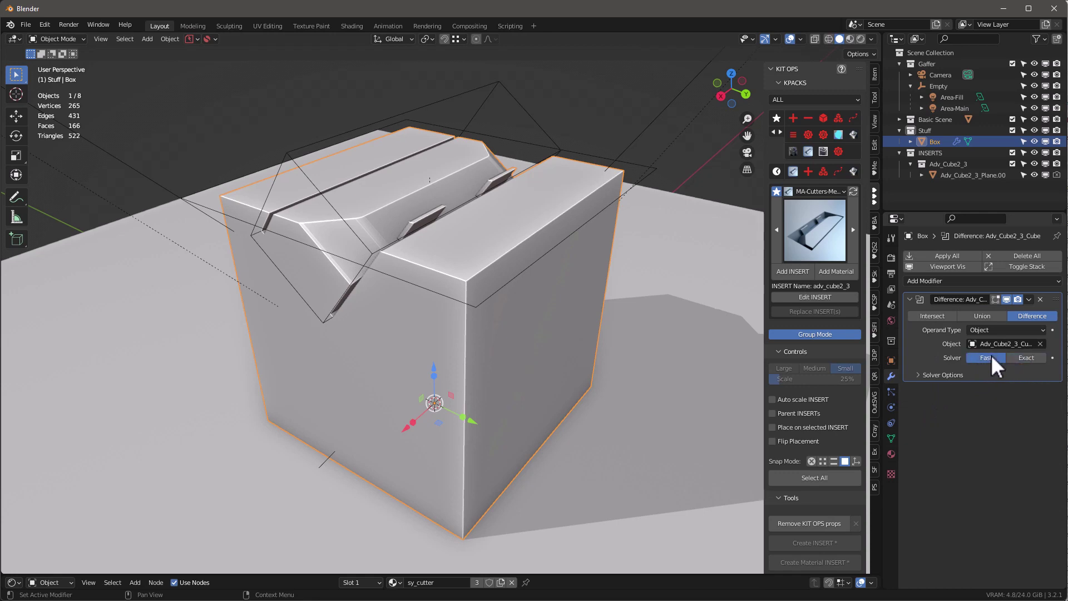
{"action": "scroll", "coordinate": [340, 247], "scroll_direction": "down", "scroll_amount": 2}
{"action": "scroll", "coordinate": [339, 247], "scroll_direction": "down", "scroll_amount": 2}
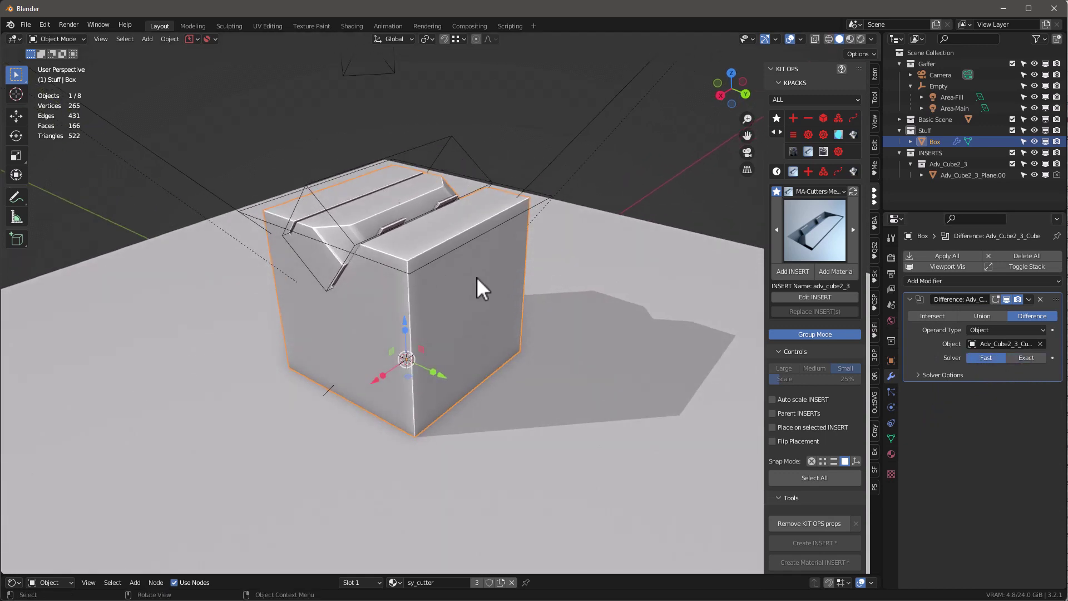
{"action": "scroll", "coordinate": [473, 258], "scroll_direction": "up", "scroll_amount": 2}
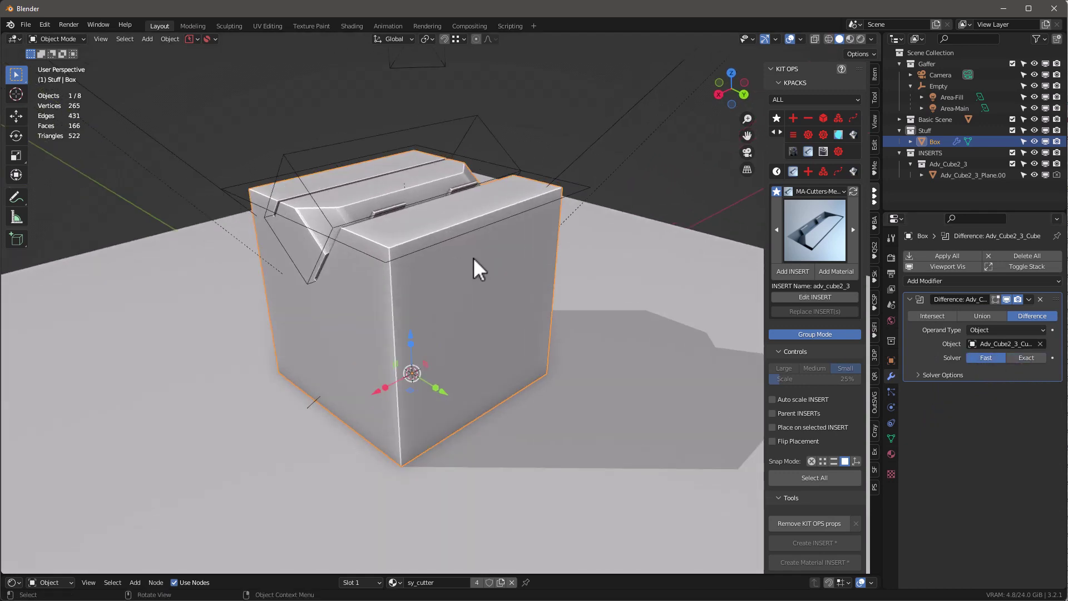
Step: Add a DM+ +.cube insert against the side of the Box
{"action": "left_click", "coordinate": [792, 118]}
{"action": "left_click", "coordinate": [807, 223]}
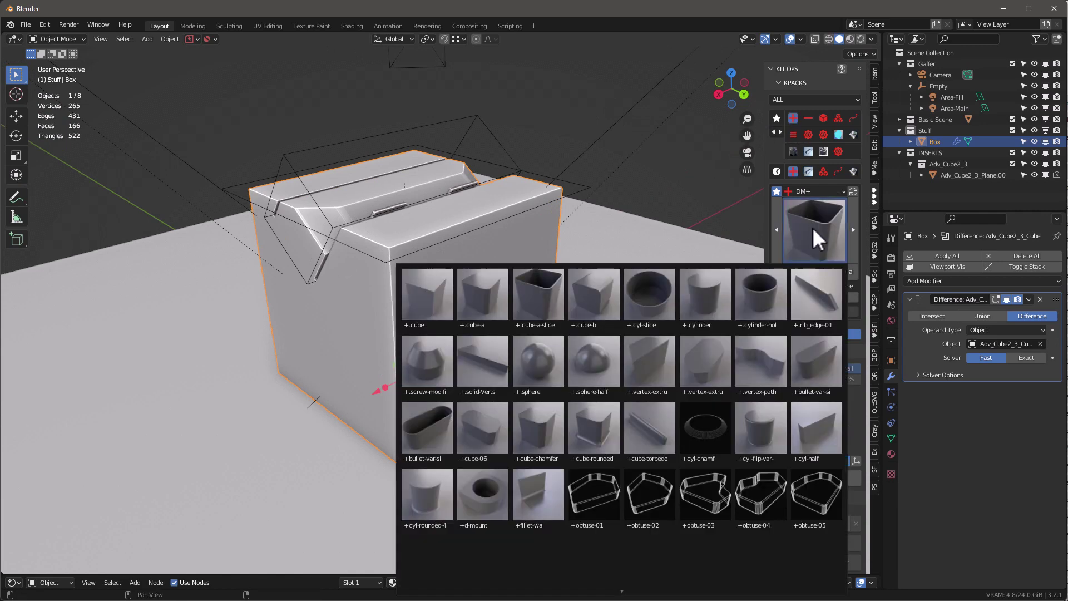
{"action": "left_click", "coordinate": [432, 298]}
{"action": "left_click", "coordinate": [793, 270]}
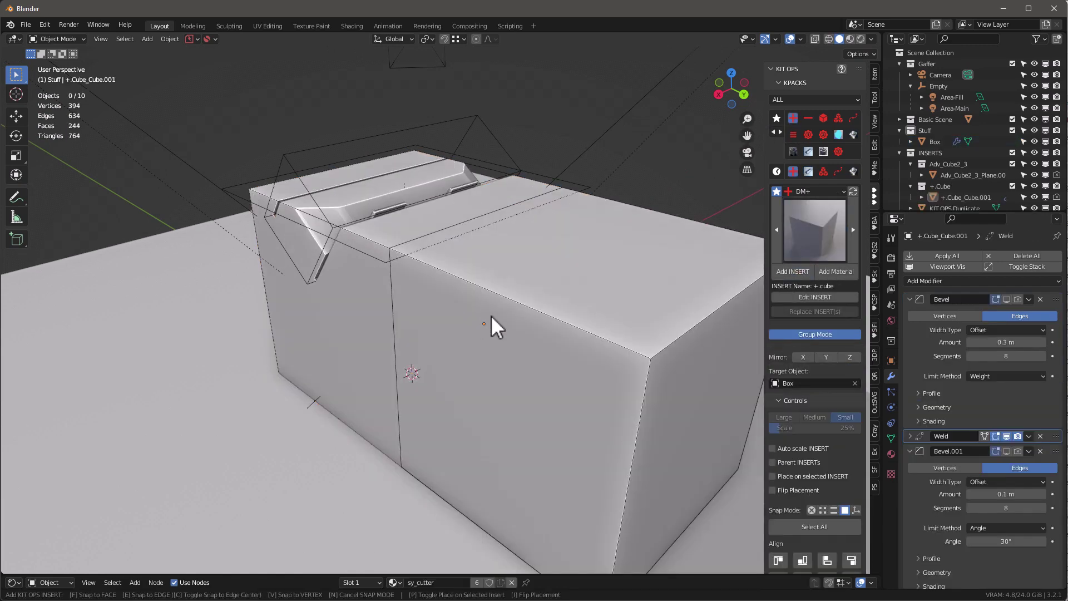
{"action": "left_click", "coordinate": [492, 315]}
{"action": "scroll", "coordinate": [456, 303], "scroll_direction": "down", "scroll_amount": 4}
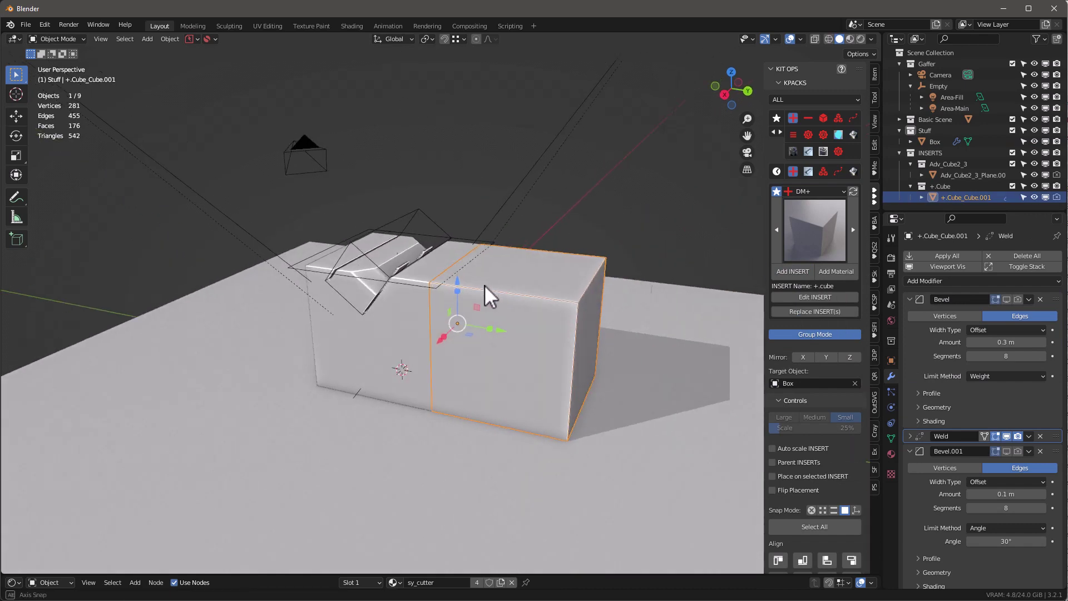
{"action": "middle_click_drag", "start_coordinate": [485, 284], "coordinate": [413, 341]}
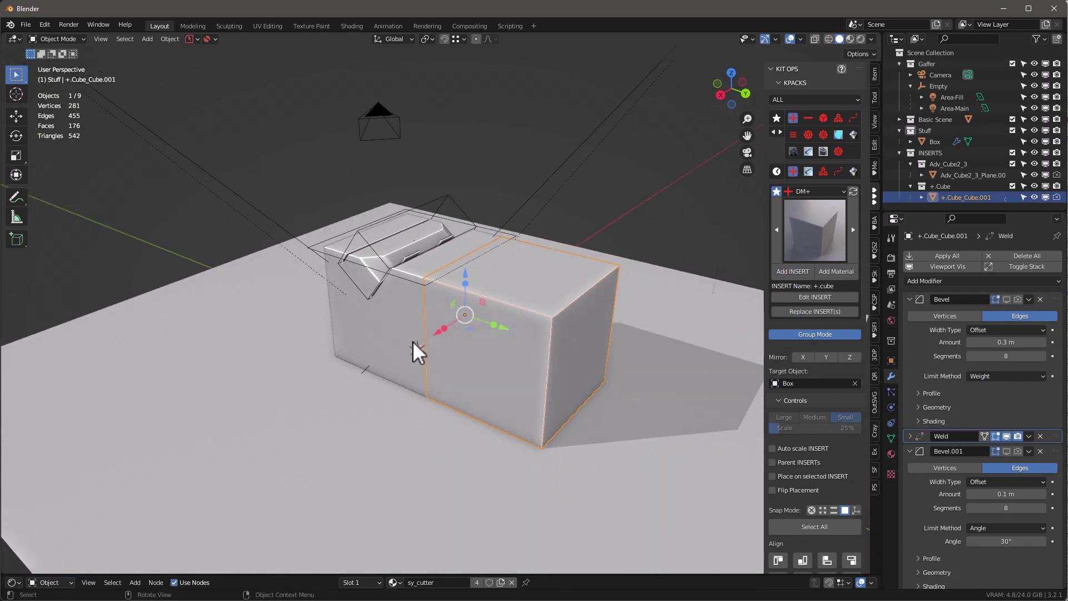
Step: Move the Box's Difference modifier below the new Union boolean
{"action": "left_click", "coordinate": [395, 329]}
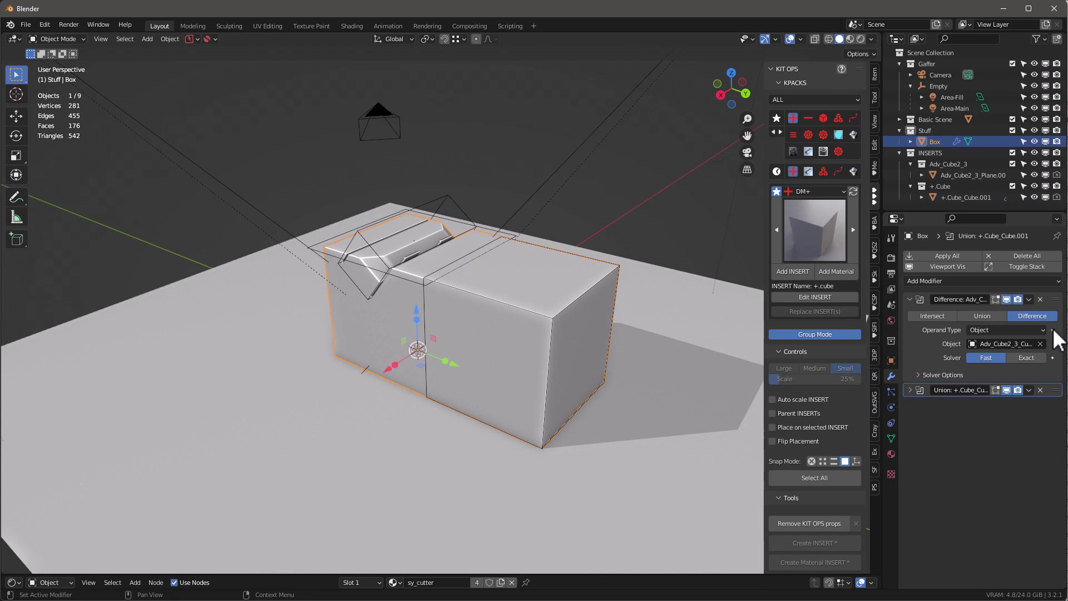
{"action": "left_click_drag", "start_coordinate": [1055, 299], "coordinate": [1053, 409]}
{"action": "scroll", "coordinate": [462, 289], "scroll_direction": "up", "scroll_amount": 3}
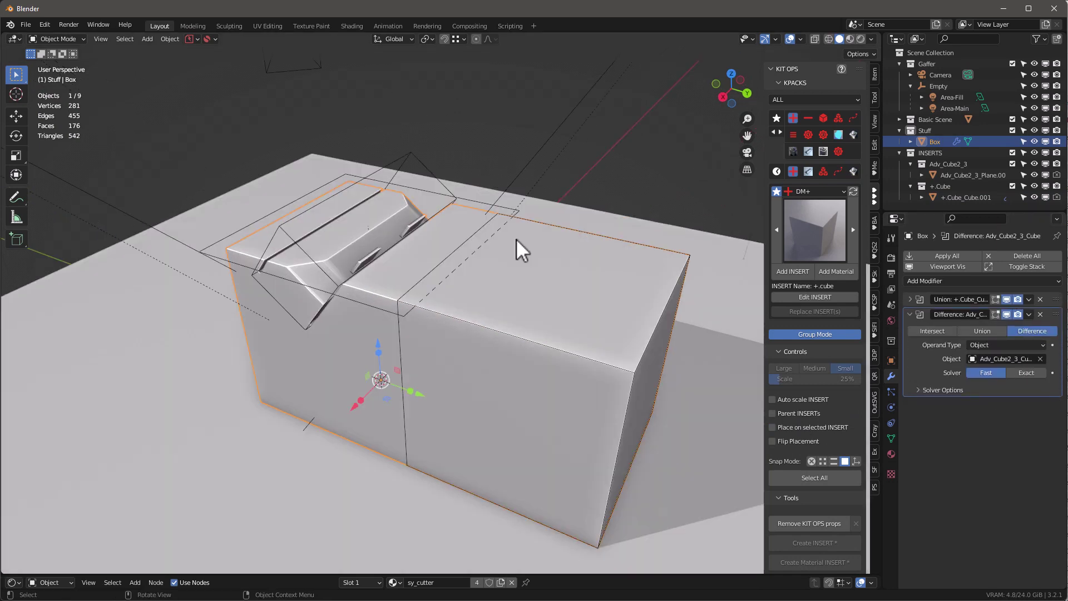
{"action": "mouse_move", "coordinate": [516, 238]}
{"action": "middle_mouse_down"}
{"action": "mouse_move", "coordinate": [508, 258]}
{"action": "mouse_move", "coordinate": [521, 234]}
{"action": "middle_mouse_up"}
{"action": "scroll", "coordinate": [427, 347], "scroll_direction": "down", "scroll_amount": 3}
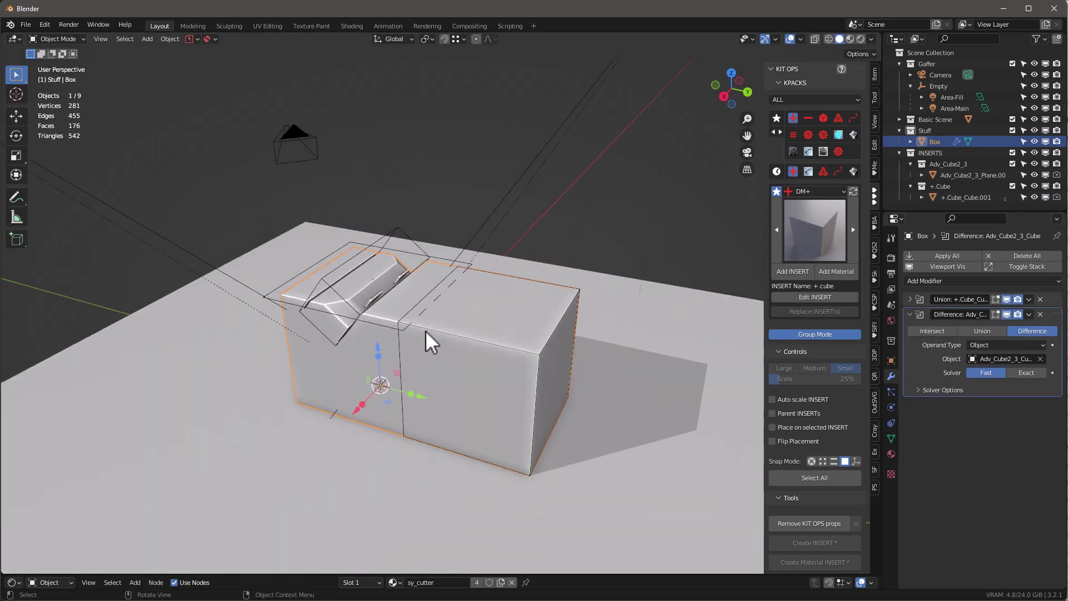
{"action": "middle_click_drag", "start_coordinate": [425, 330], "coordinate": [529, 336]}
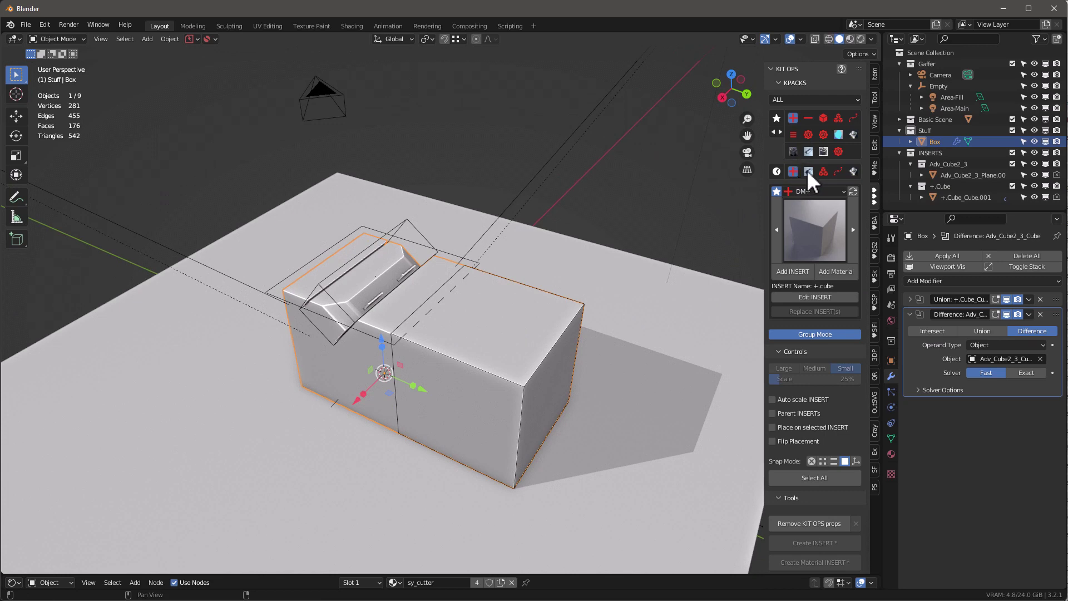
Step: Place the adv_cube4_1 MA-Cutters insert, notched plate variant, on the box top
{"action": "left_click", "coordinate": [808, 150]}
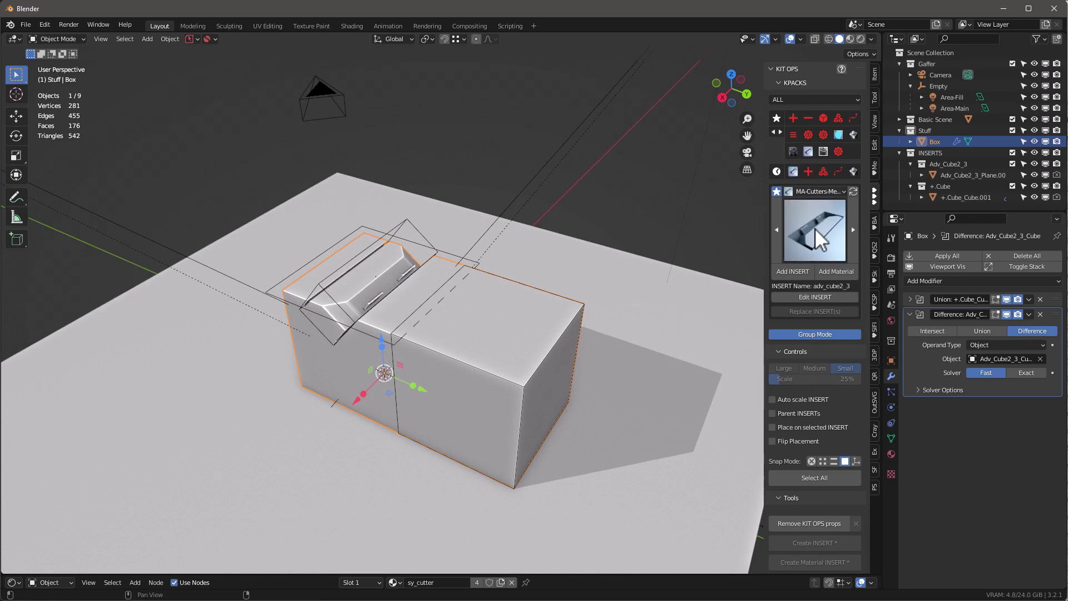
{"action": "left_click", "coordinate": [813, 239]}
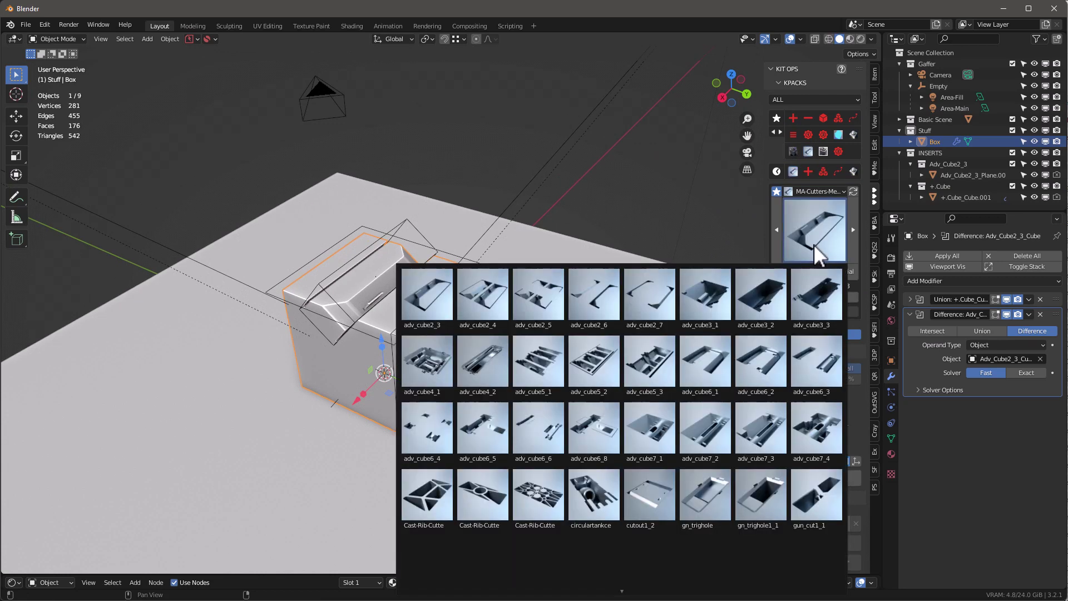
{"action": "left_click", "coordinate": [431, 363]}
{"action": "left_click", "coordinate": [796, 270]}
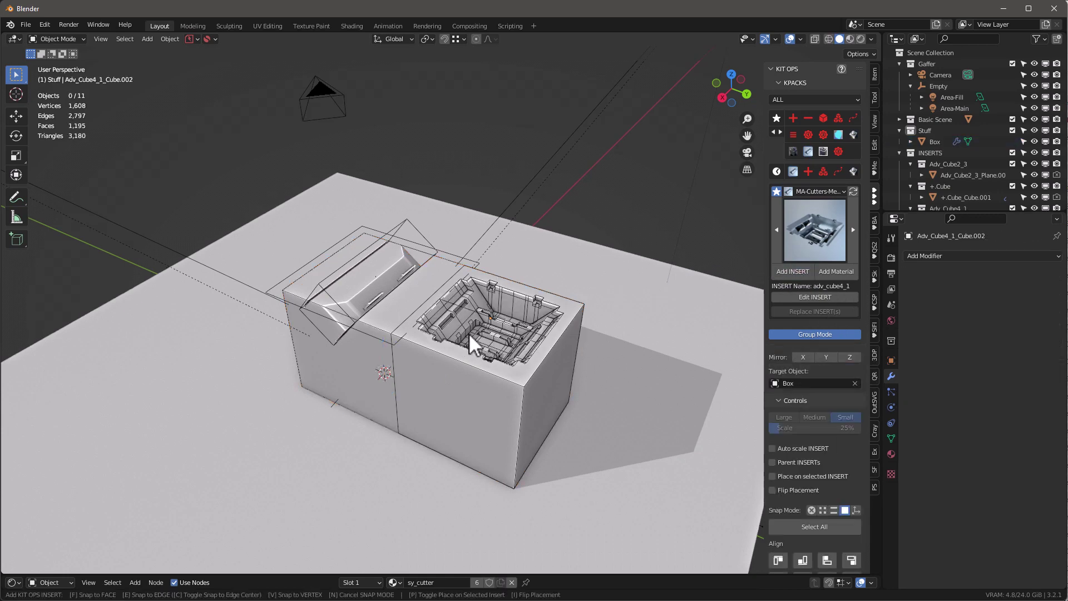
{"action": "key", "text": "i"}
{"action": "key", "text": "i"}
{"action": "key", "text": "i"}
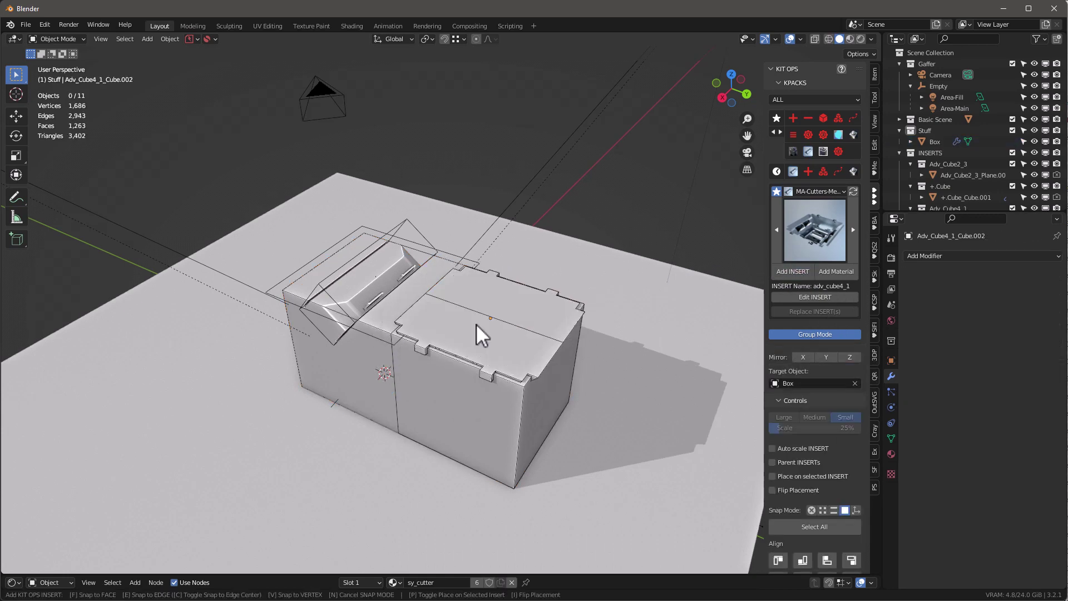
{"action": "left_click", "coordinate": [476, 323]}
{"action": "middle_click_drag", "start_coordinate": [482, 327], "coordinate": [486, 301]}
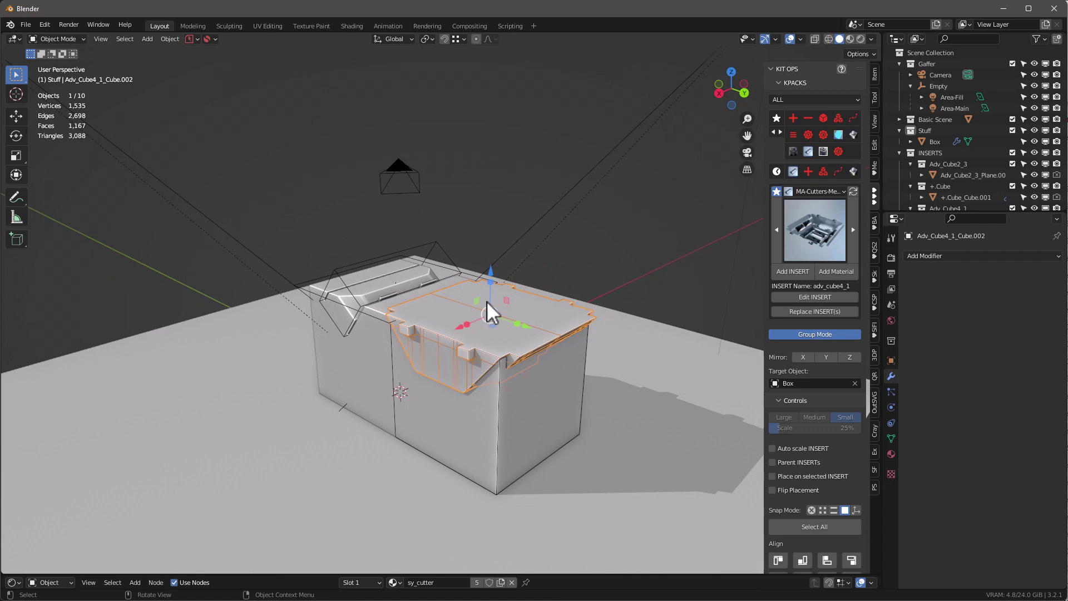
{"action": "scroll", "coordinate": [823, 468], "scroll_direction": "down", "scroll_amount": 1}
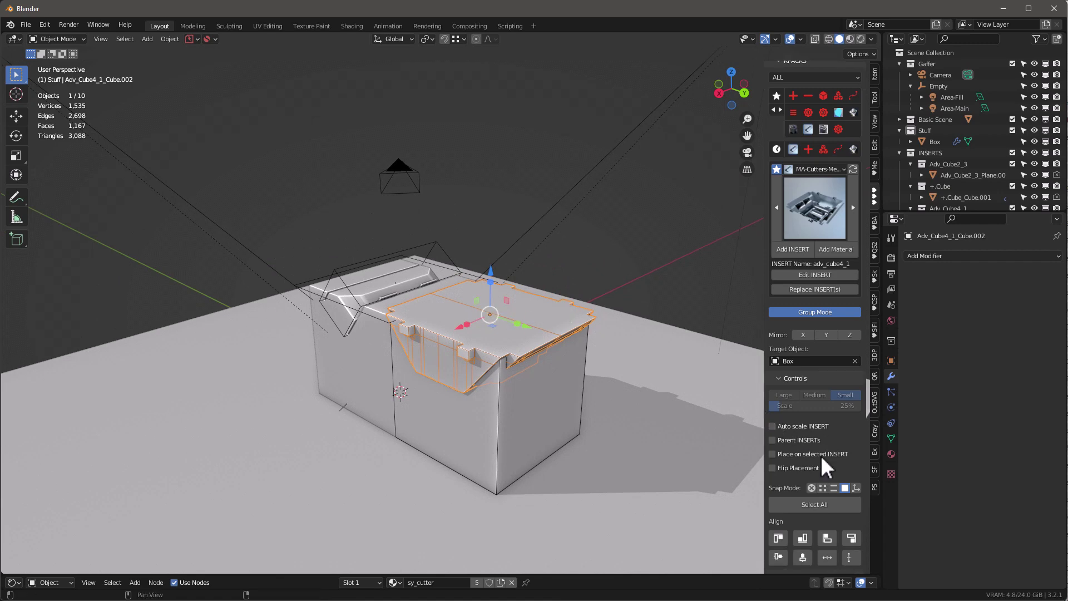
{"action": "scroll", "coordinate": [821, 484], "scroll_direction": "down", "scroll_amount": 10}
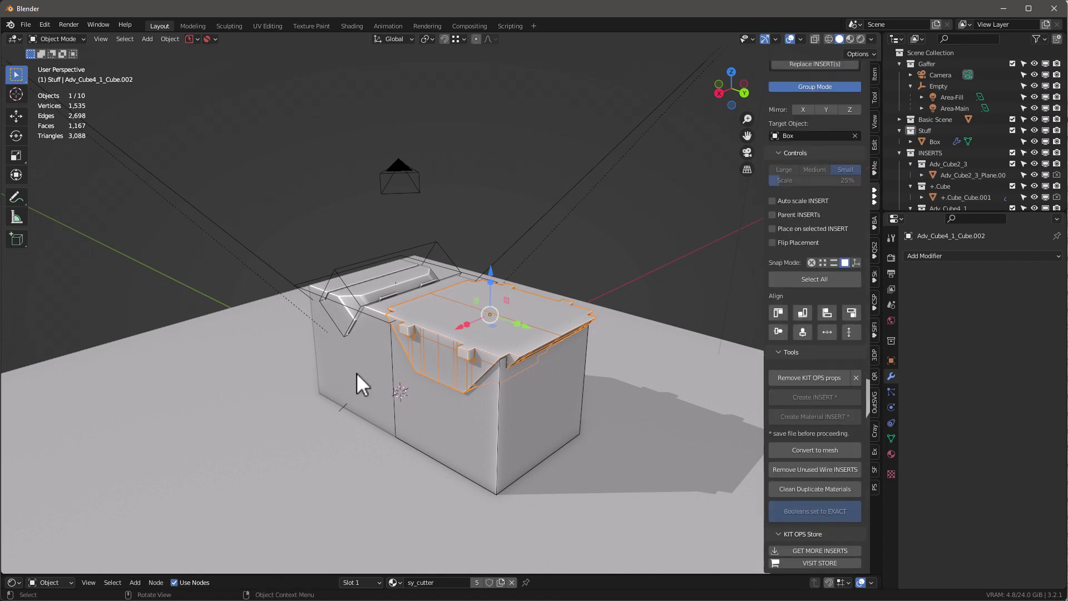
Step: Select the Box and switch its booleans to the Exact solver
{"action": "left_click", "coordinate": [361, 383]}
{"action": "left_click", "coordinate": [804, 510]}
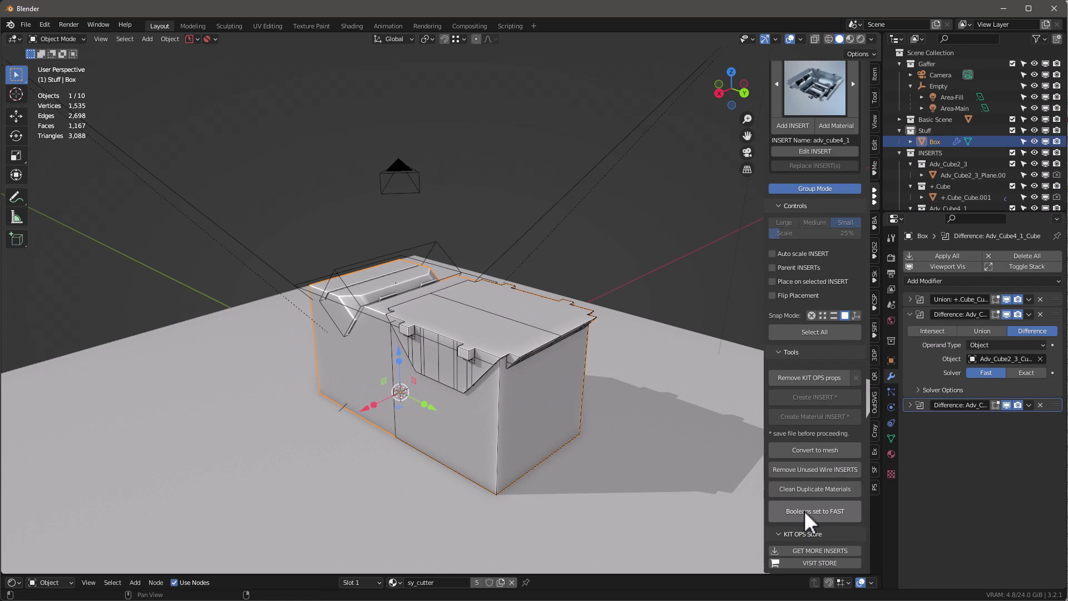
{"action": "left_click", "coordinate": [804, 510]}
Step: Toggle the box's KIT OPS booleans from Fast to the Exact solver
{"action": "middle_click_drag", "start_coordinate": [515, 370], "coordinate": [519, 391]}
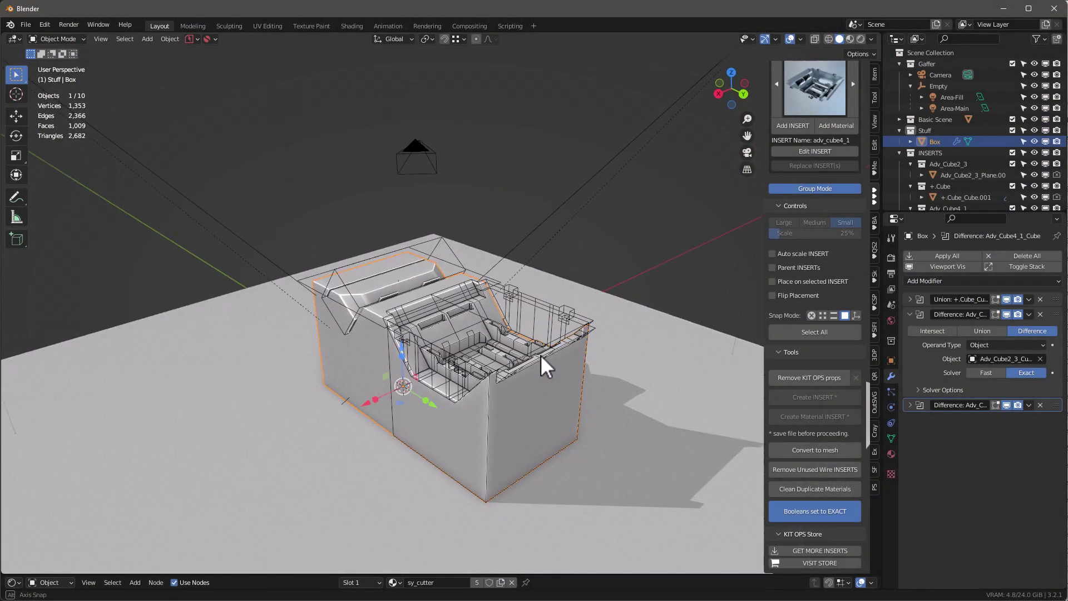
{"action": "middle_click_drag", "start_coordinate": [541, 356], "coordinate": [546, 344]}
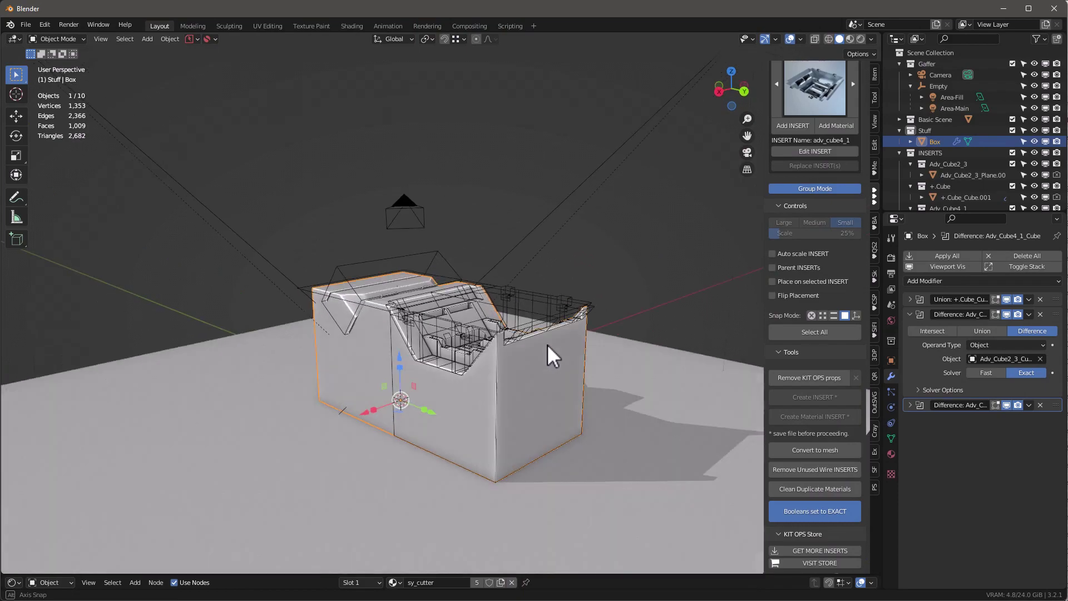
{"action": "left_click", "coordinate": [829, 509]}
{"action": "left_click", "coordinate": [832, 511]}
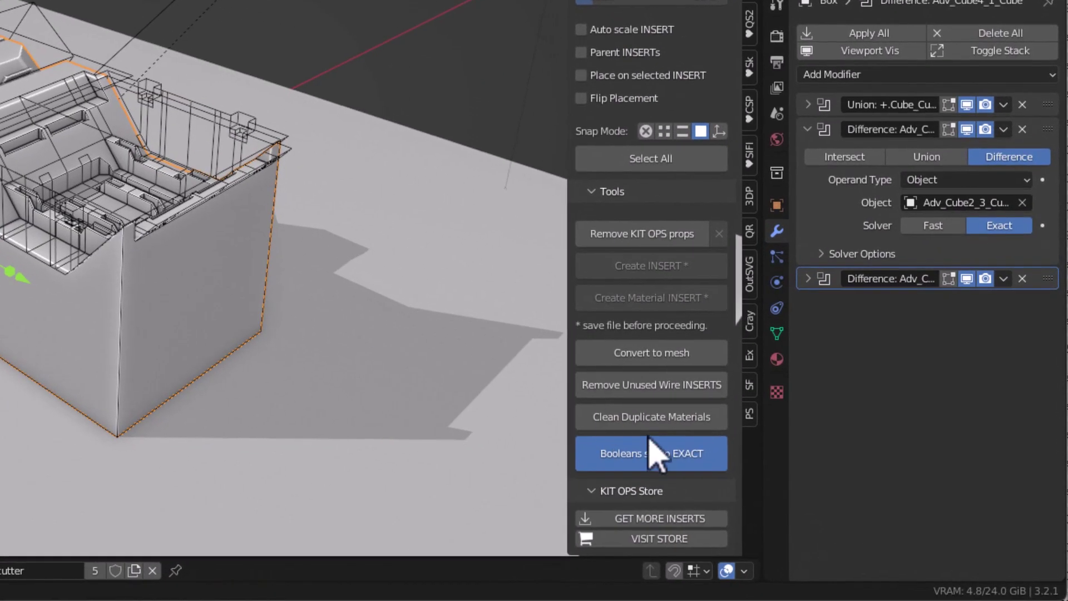
Step: Expand the Union modifier and confirm both Solver rows read Exact
{"action": "left_click", "coordinate": [808, 105]}
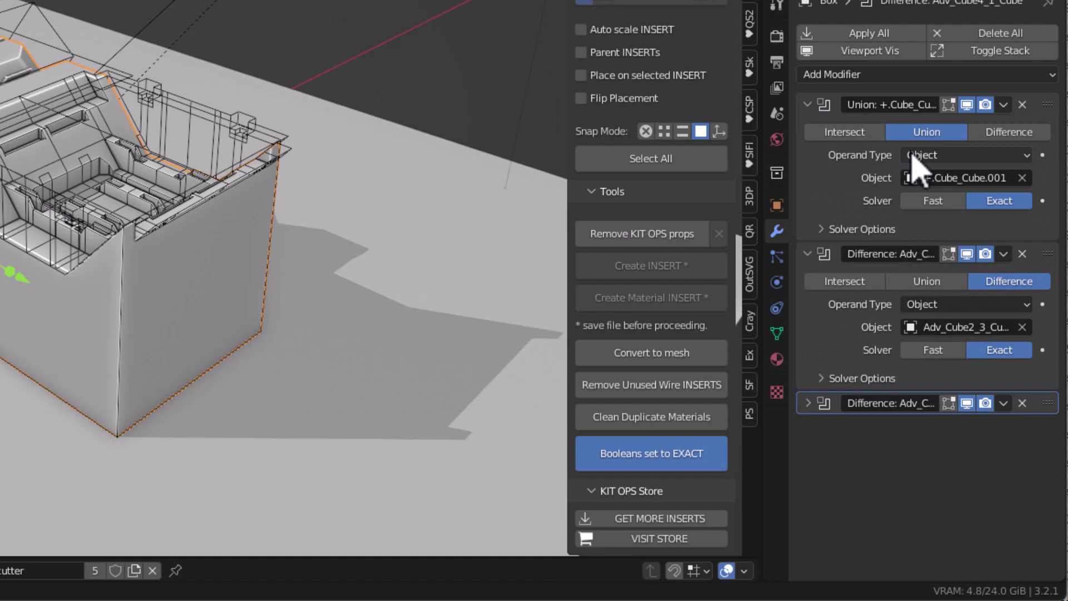
{"action": "left_click", "coordinate": [652, 461]}
{"action": "left_click", "coordinate": [654, 460]}
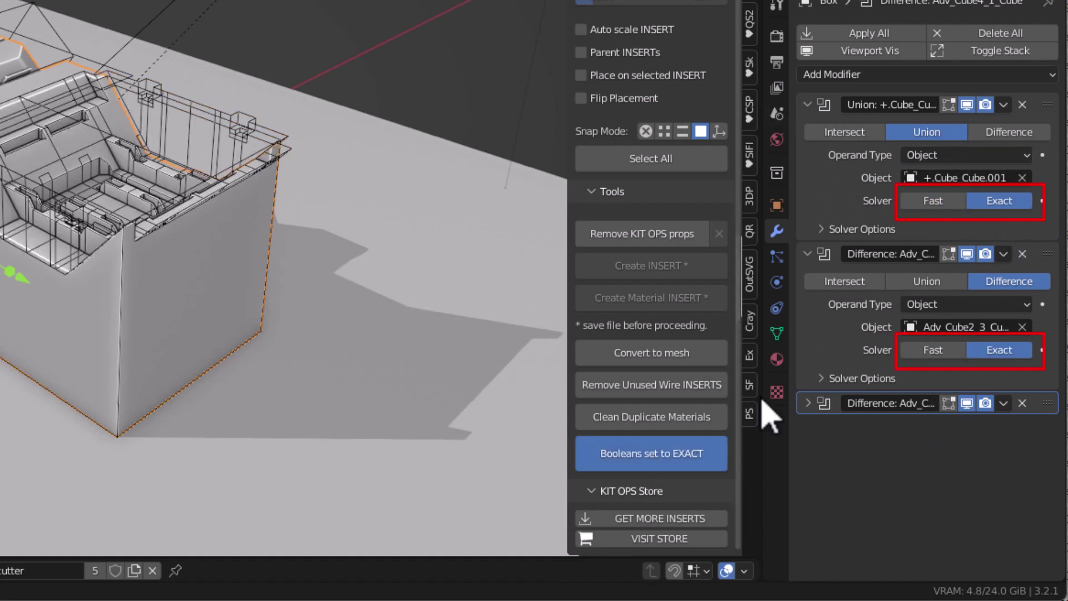
{"action": "left_click", "coordinate": [668, 453]}
{"action": "left_click", "coordinate": [667, 454]}
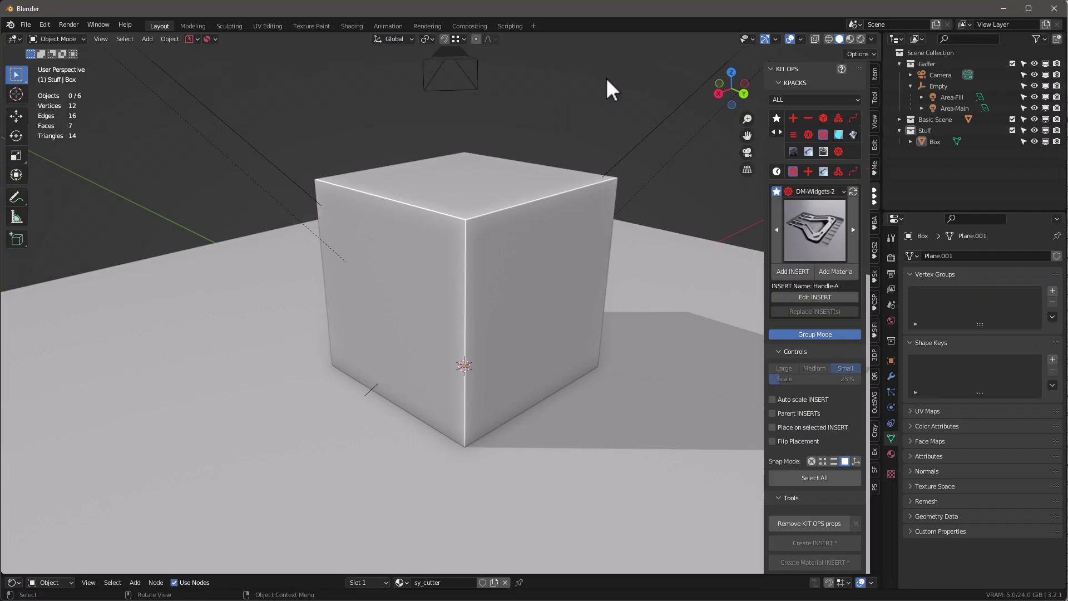
Step: Place a DM-Widgets-2 Handle-A insert on the cube's face
{"action": "middle_click_drag", "start_coordinate": [560, 269], "coordinate": [554, 222]}
{"action": "left_click", "coordinate": [540, 231]}
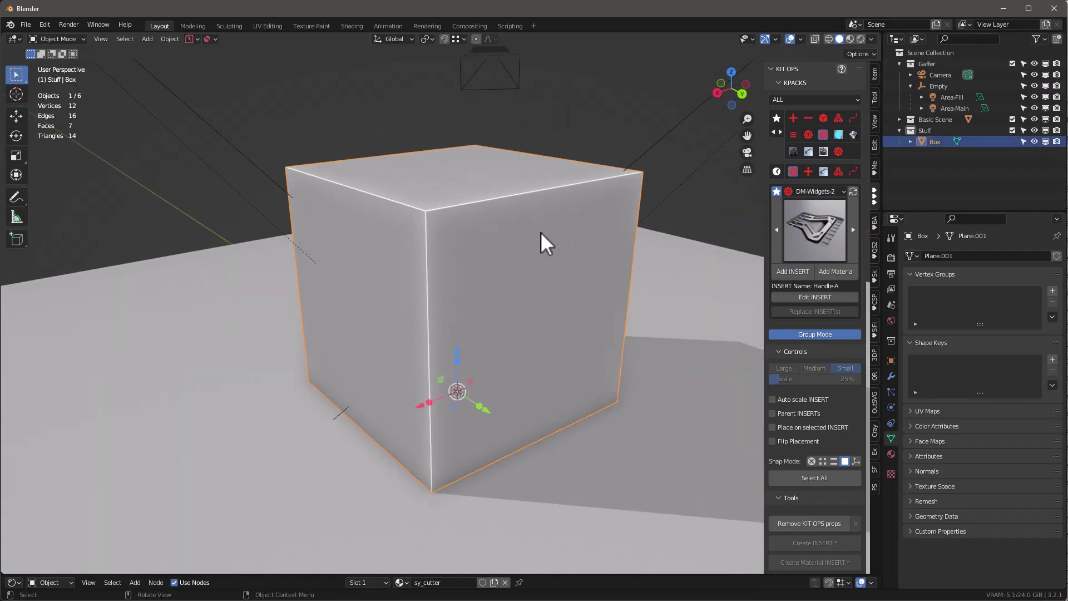
{"action": "left_click", "coordinate": [805, 271]}
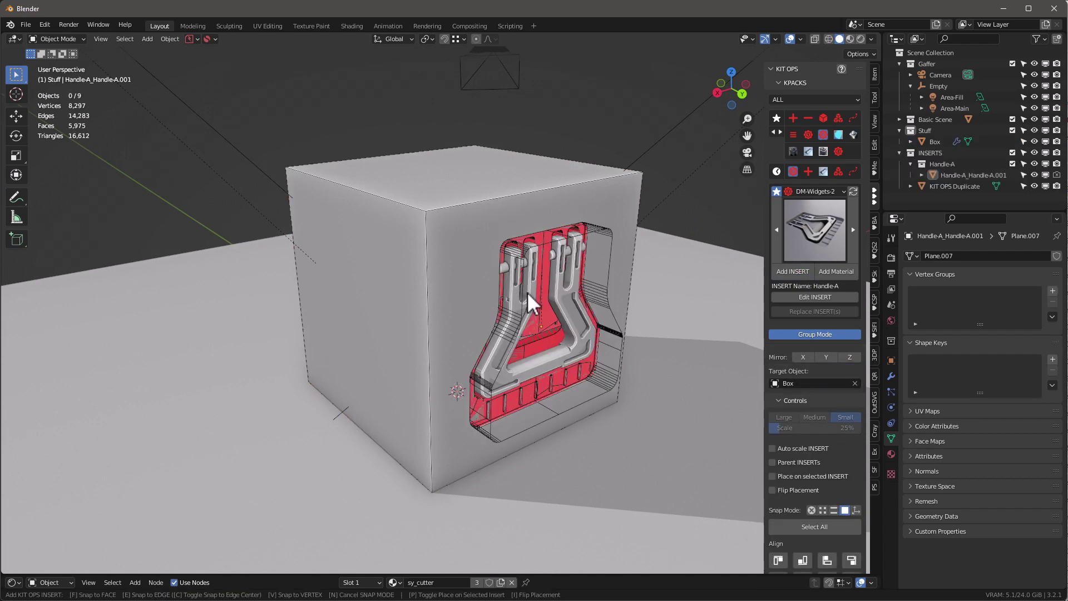
{"action": "left_click", "coordinate": [526, 291]}
Step: Convert the Box and its cuts to a mesh and remove unused wire inserts
{"action": "mouse_move", "coordinate": [504, 214]}
{"action": "middle_mouse_down"}
{"action": "mouse_move", "coordinate": [429, 214]}
{"action": "mouse_move", "coordinate": [511, 198]}
{"action": "middle_mouse_up"}
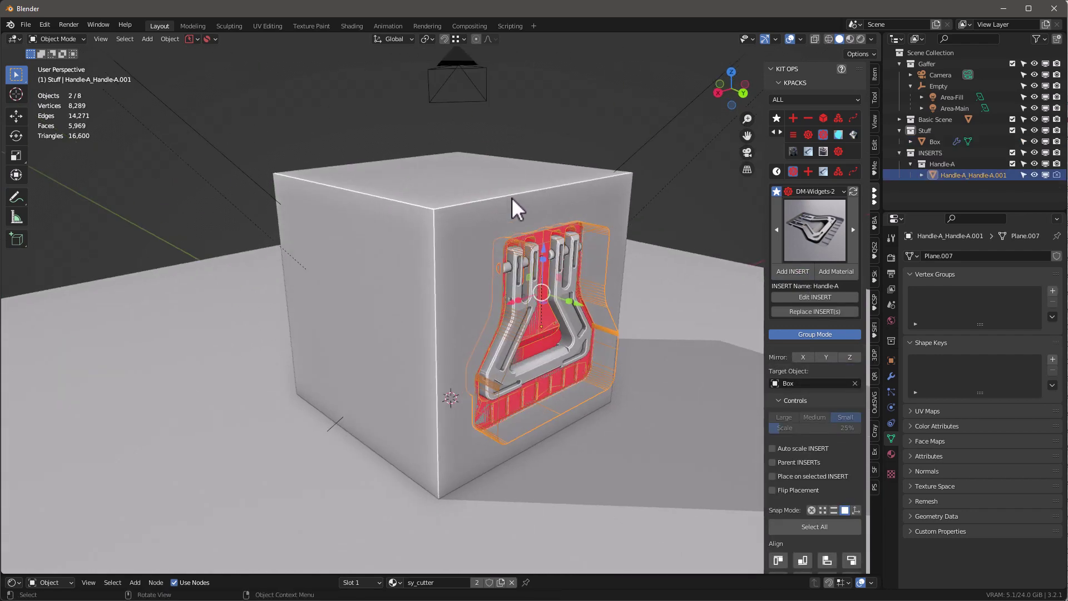
{"action": "left_click", "coordinate": [511, 195]}
{"action": "scroll", "coordinate": [815, 508], "scroll_direction": "down", "scroll_amount": 5}
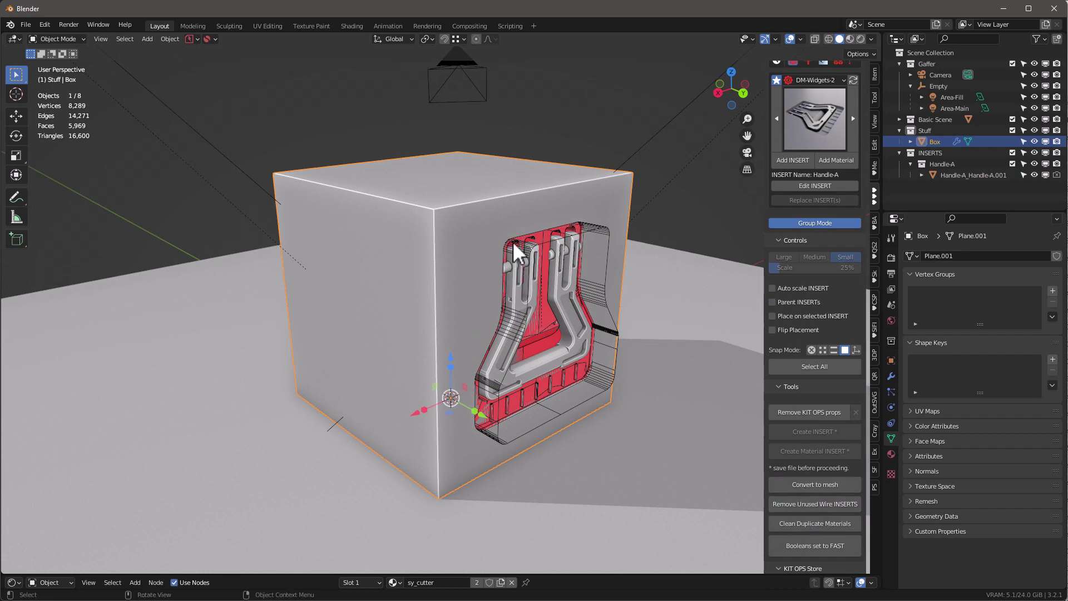
{"action": "left_click", "coordinate": [823, 490]}
{"action": "left_click", "coordinate": [809, 505]}
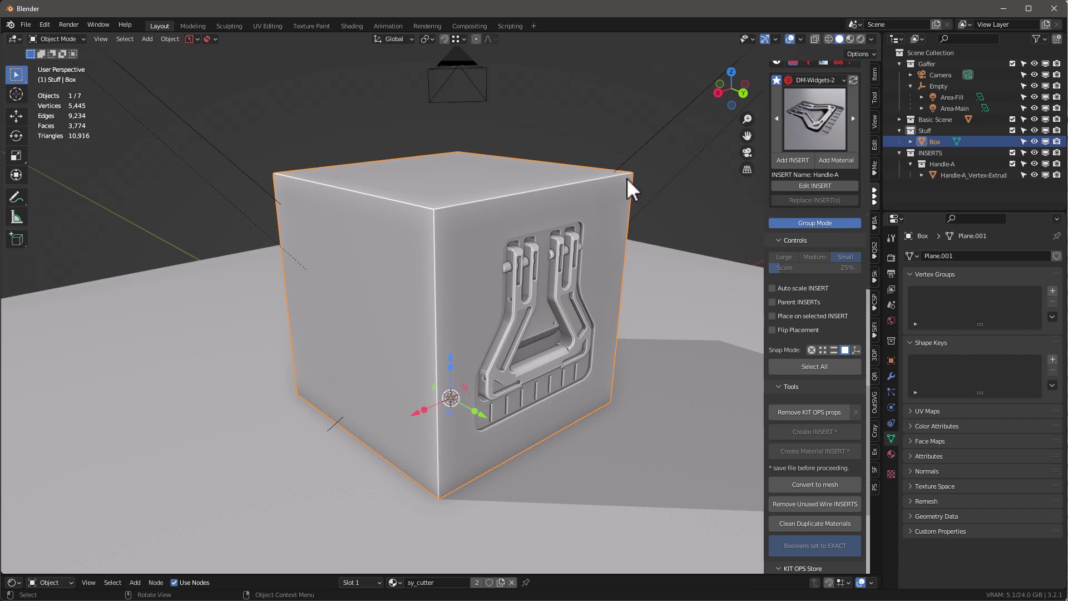
Step: Rotate the Handle-A grip about 117° around X so it juts out from the face
{"action": "middle_click_drag", "start_coordinate": [625, 211], "coordinate": [595, 212]}
{"action": "scroll", "coordinate": [591, 301], "scroll_direction": "up", "scroll_amount": 2}
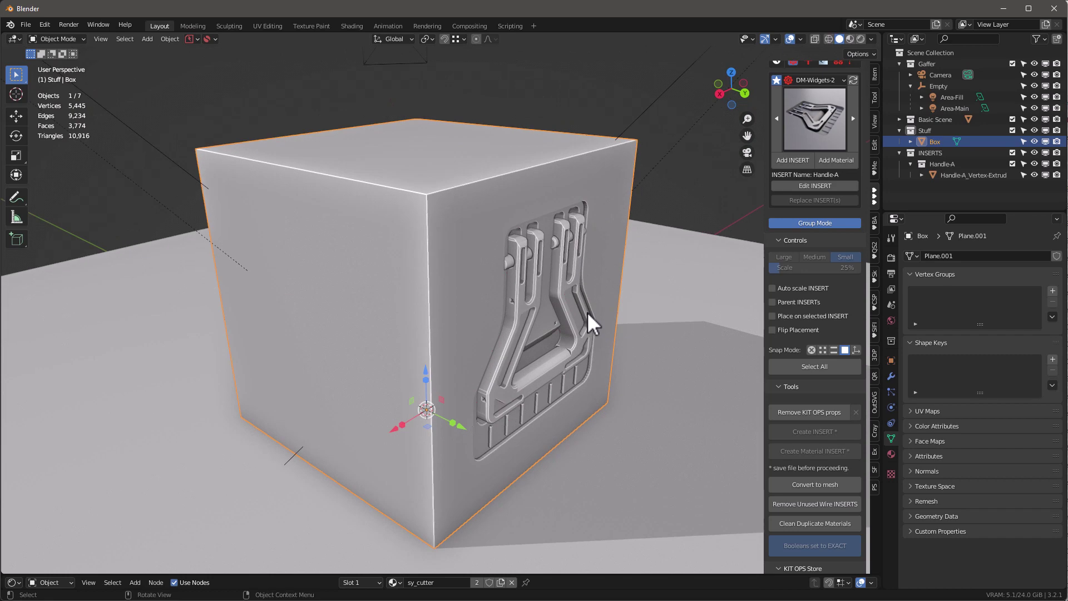
{"action": "left_click", "coordinate": [560, 285]}
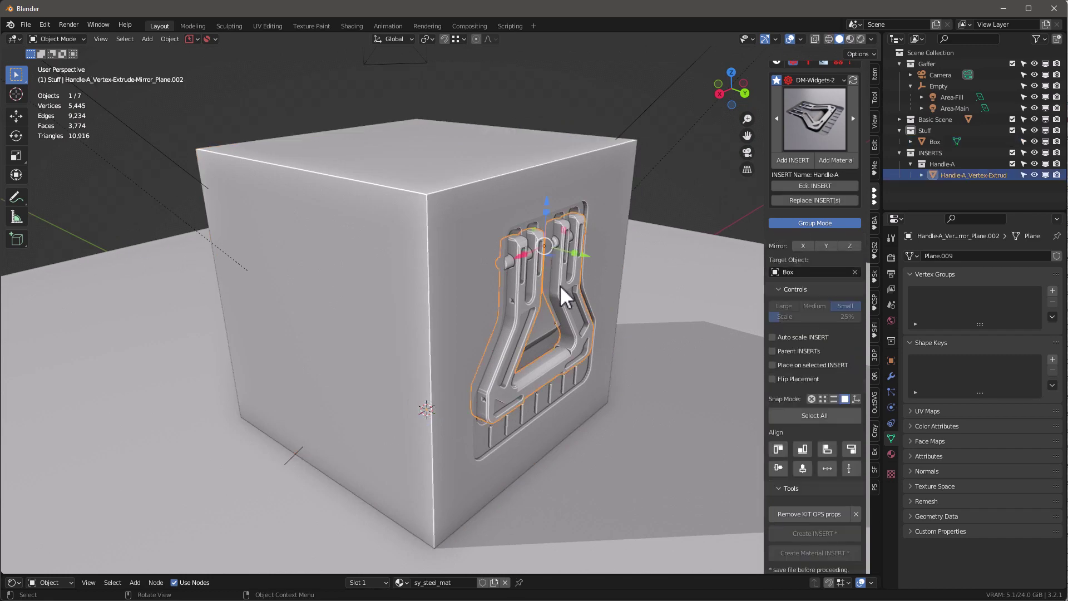
{"action": "middle_click_drag", "start_coordinate": [559, 285], "coordinate": [573, 261]}
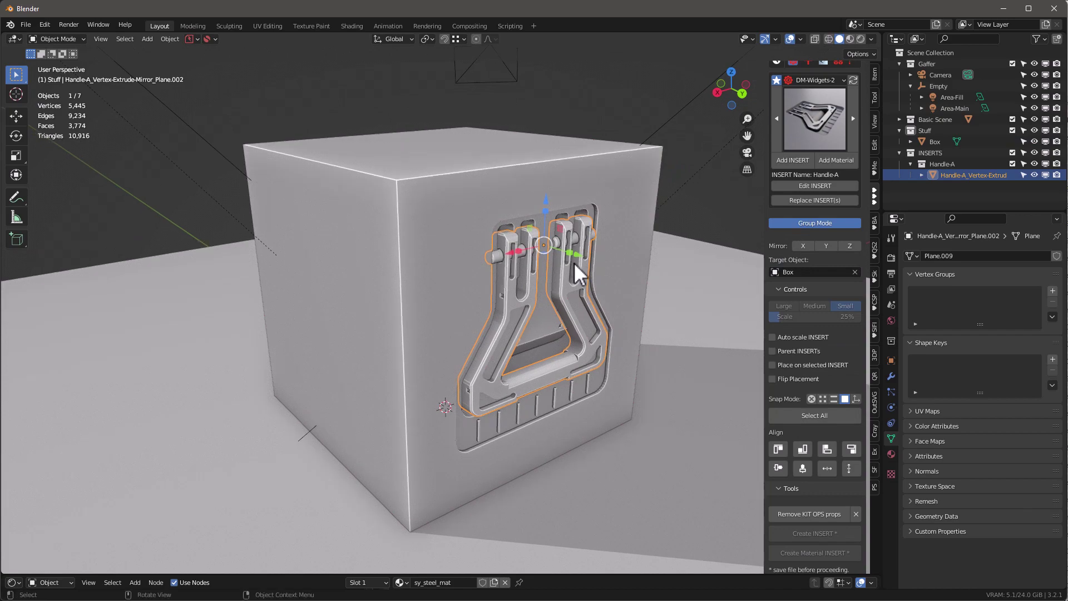
{"action": "key", "text": "r"}
{"action": "key", "text": "x"}
{"action": "left_click", "coordinate": [575, 236]}
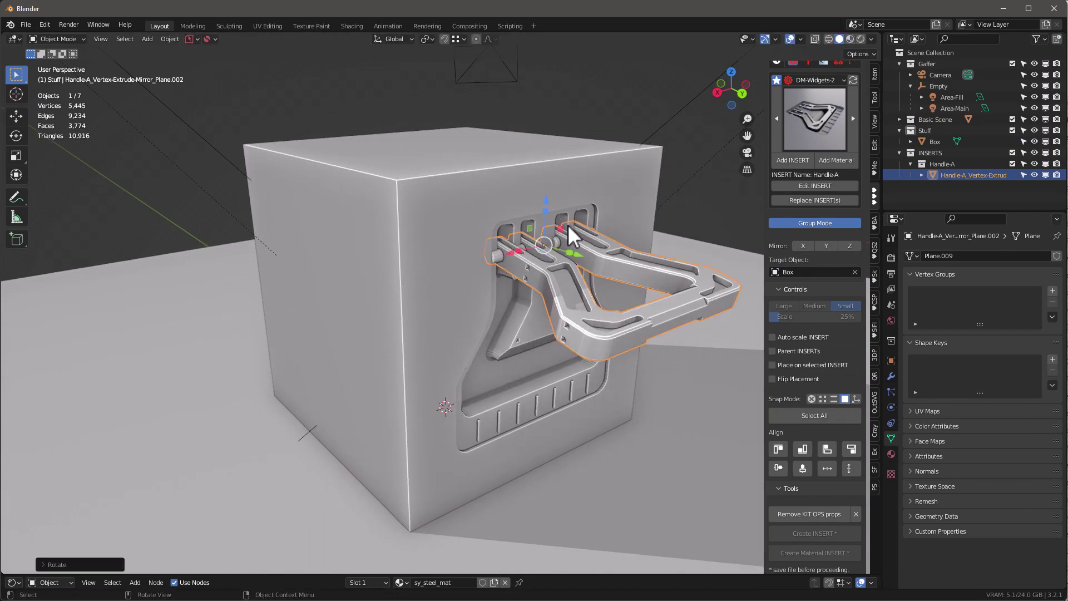
{"action": "mouse_move", "coordinate": [526, 210]}
{"action": "middle_mouse_down"}
{"action": "mouse_move", "coordinate": [501, 207]}
{"action": "mouse_move", "coordinate": [420, 238]}
{"action": "mouse_move", "coordinate": [550, 237]}
{"action": "mouse_move", "coordinate": [528, 216]}
{"action": "middle_mouse_up"}
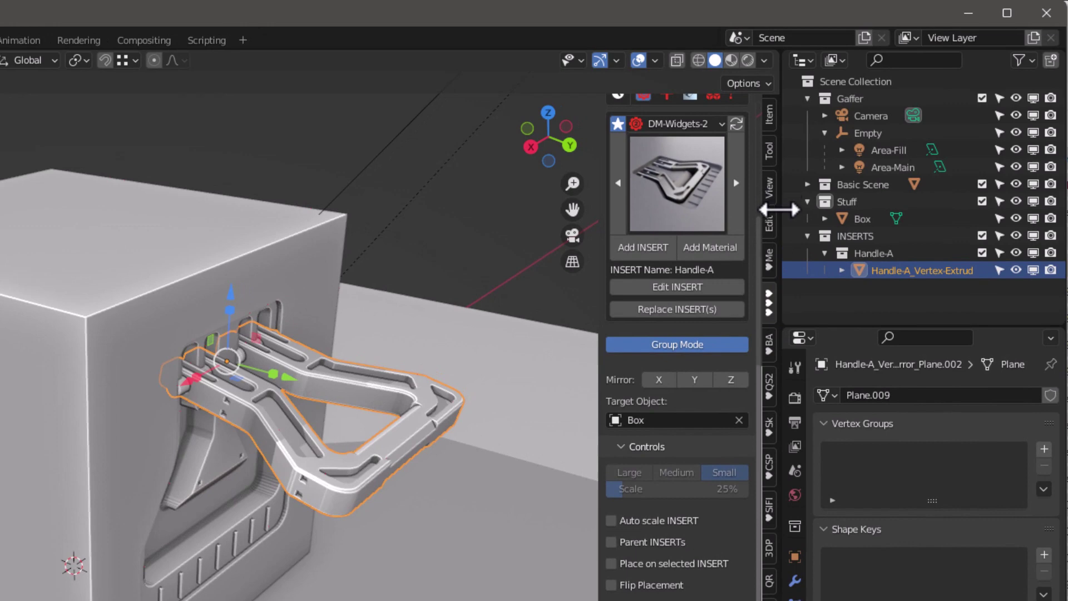
{"action": "left_click", "coordinate": [769, 261]}
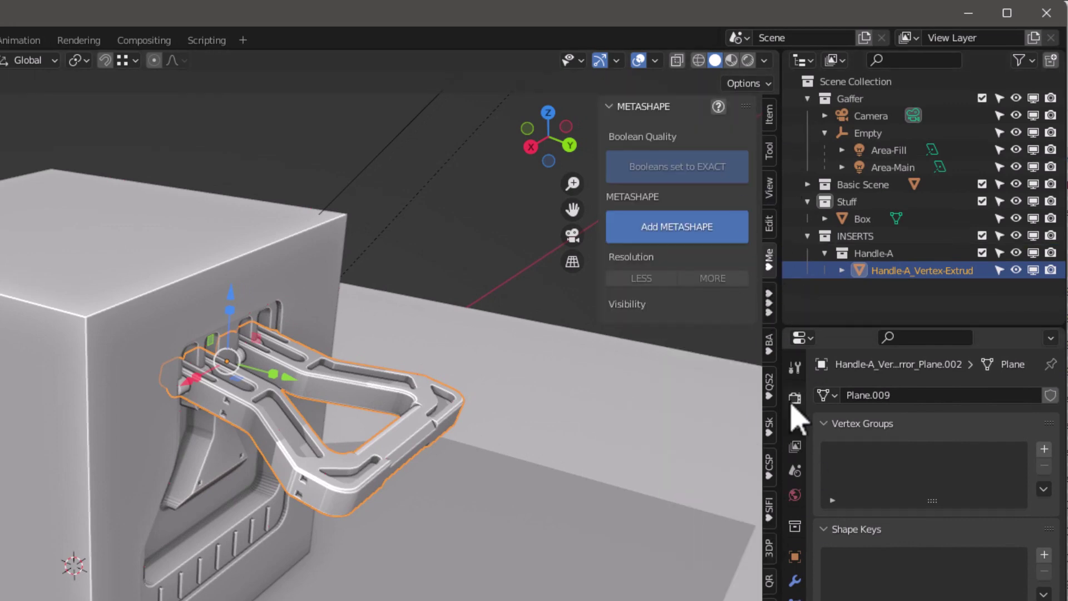
{"action": "left_click", "coordinate": [769, 307]}
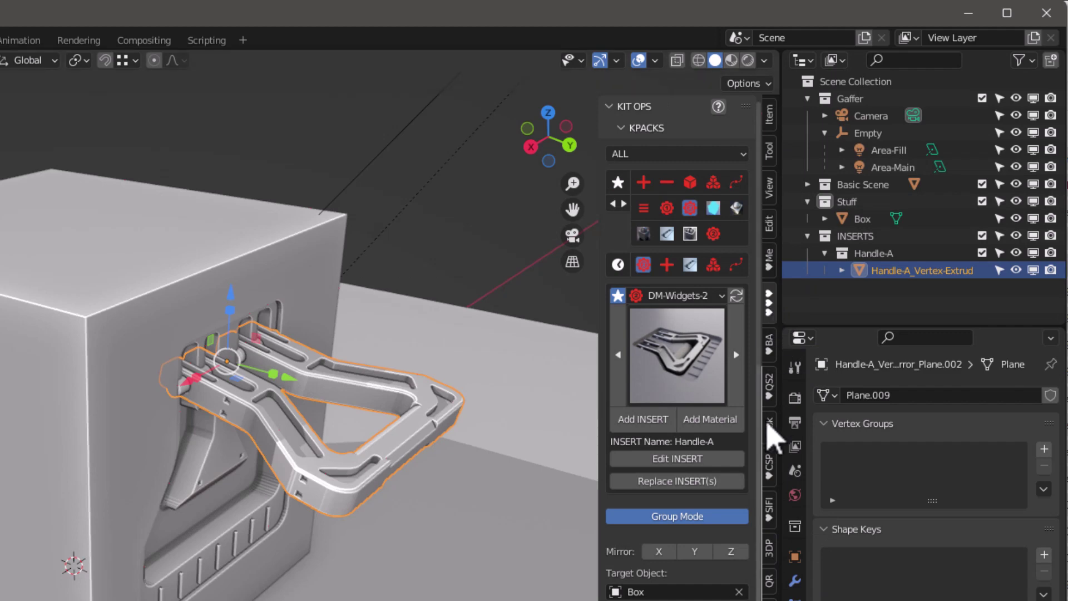